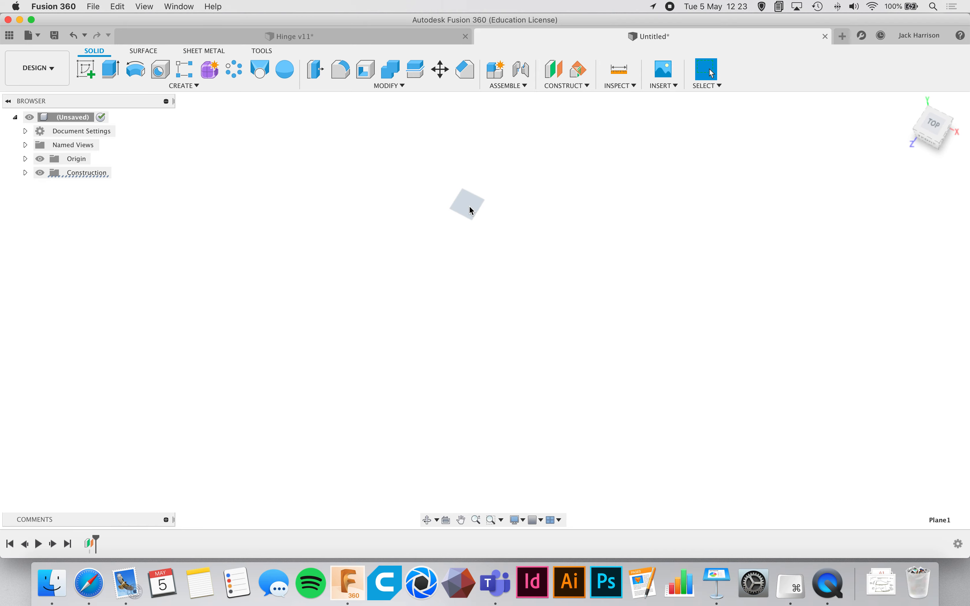
- Sketch an 850 mm diameter circle centred on the origin on the offset construction plane and finish the sketch
{"action": "left_click", "coordinate": [471, 267]}
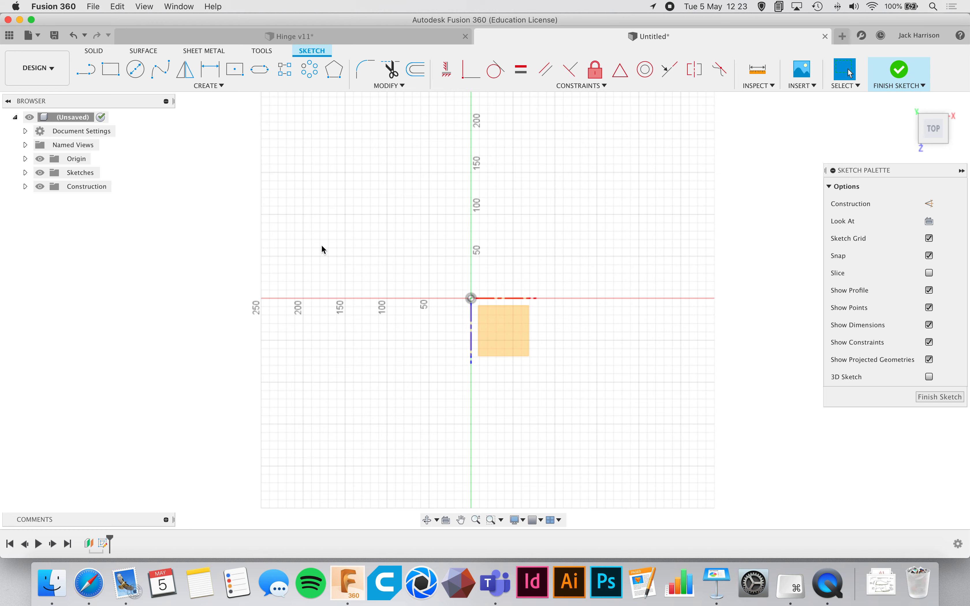
{"action": "key", "text": "c"}
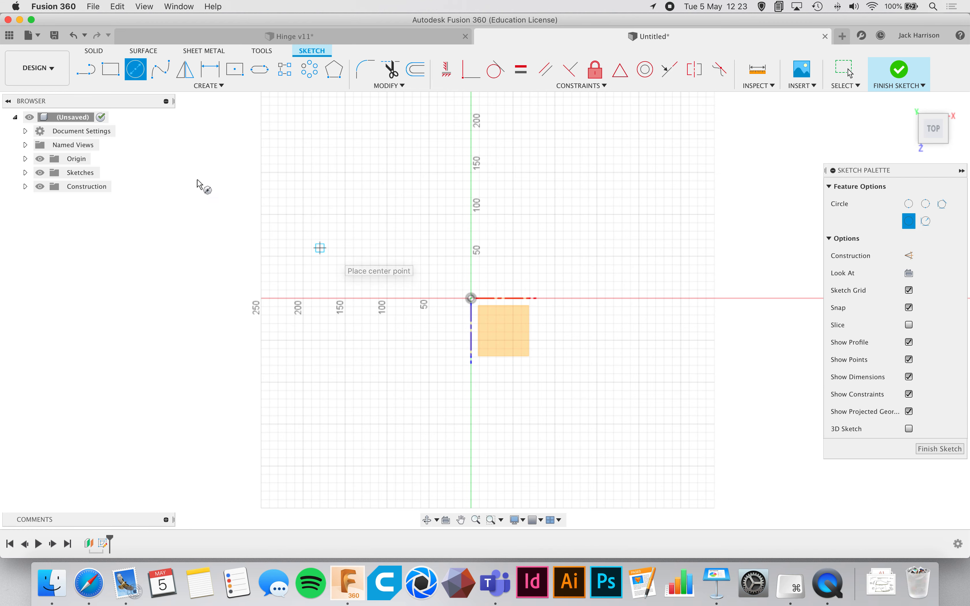
{"action": "left_click", "coordinate": [471, 299]}
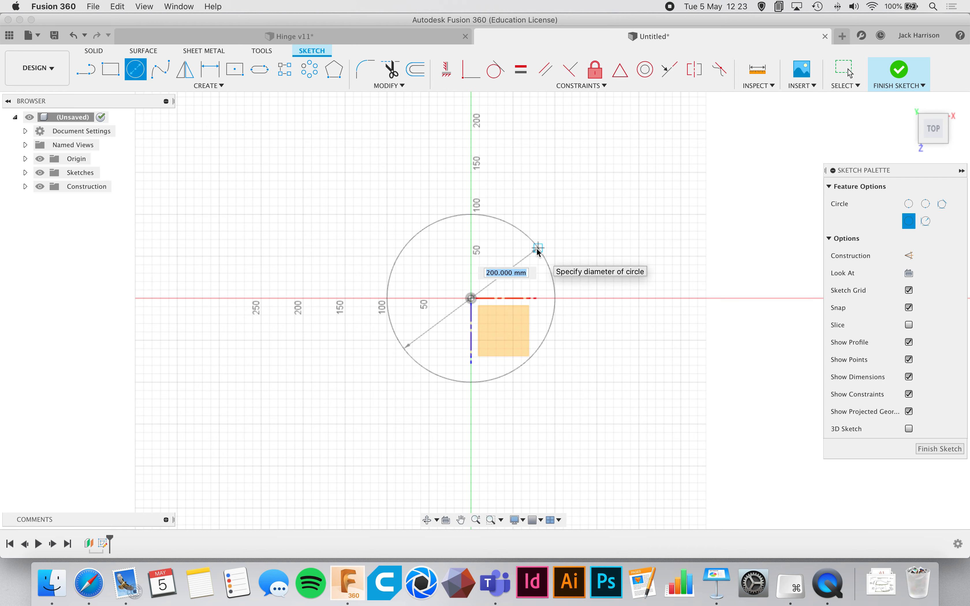
{"action": "type", "text": "850"}
{"action": "key", "text": "Tab"}
{"action": "key", "text": "Return"}
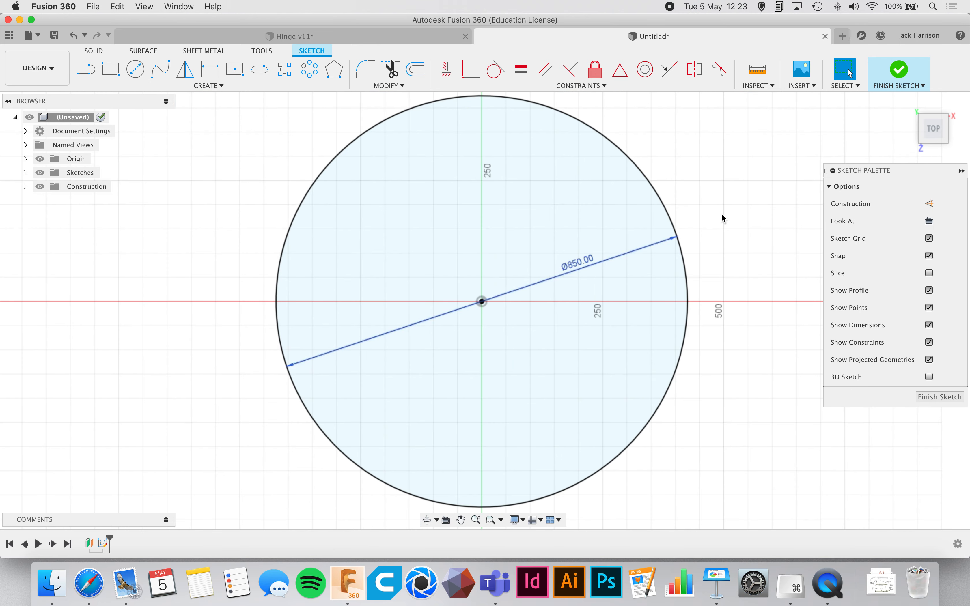
{"action": "left_click", "coordinate": [898, 70]}
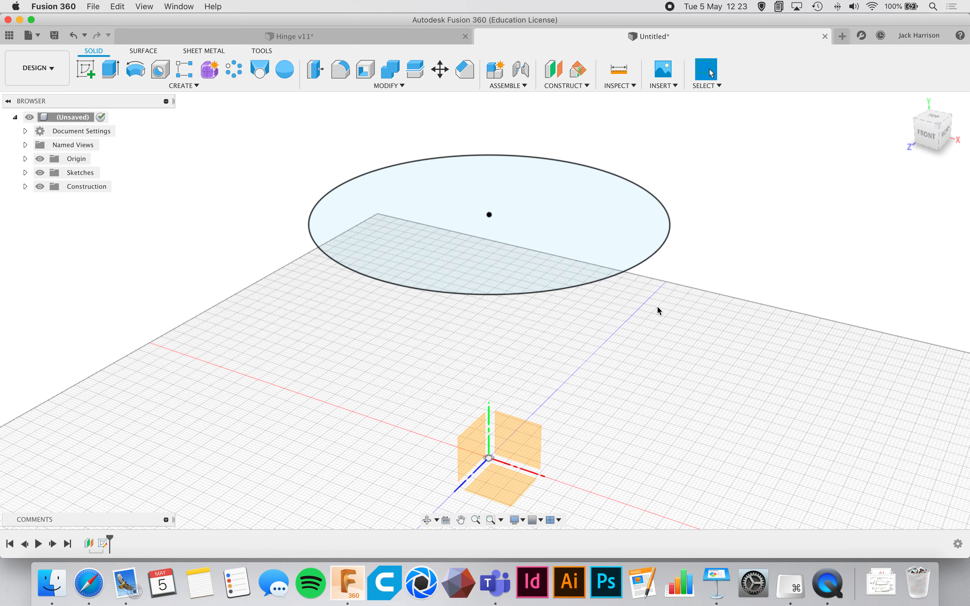
- Extrude the circle profile 35 mm as a new body, checking the tabletop thickness in the Keynote exercise slide
{"action": "key", "text": "e"}
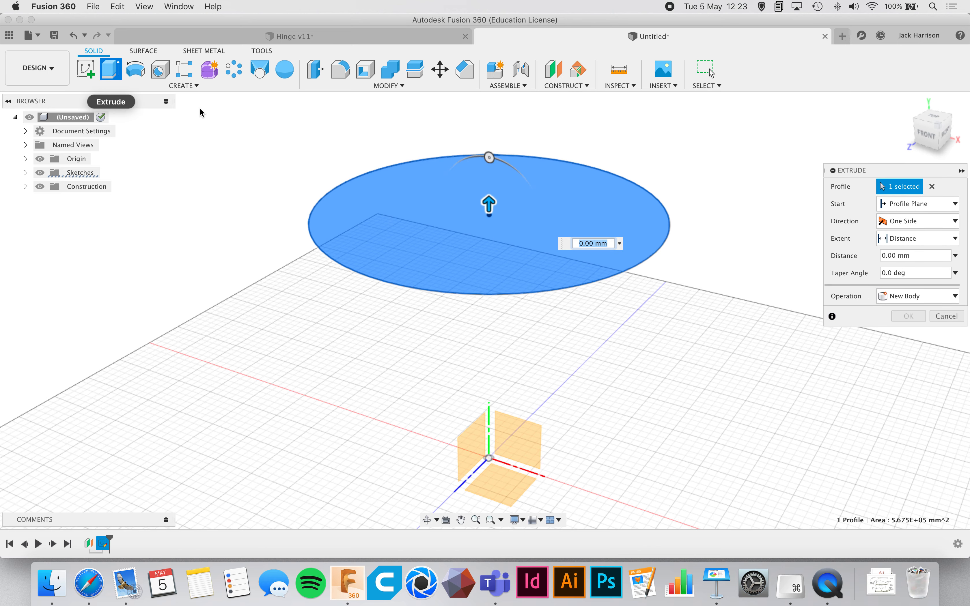
{"action": "left_click", "coordinate": [714, 585]}
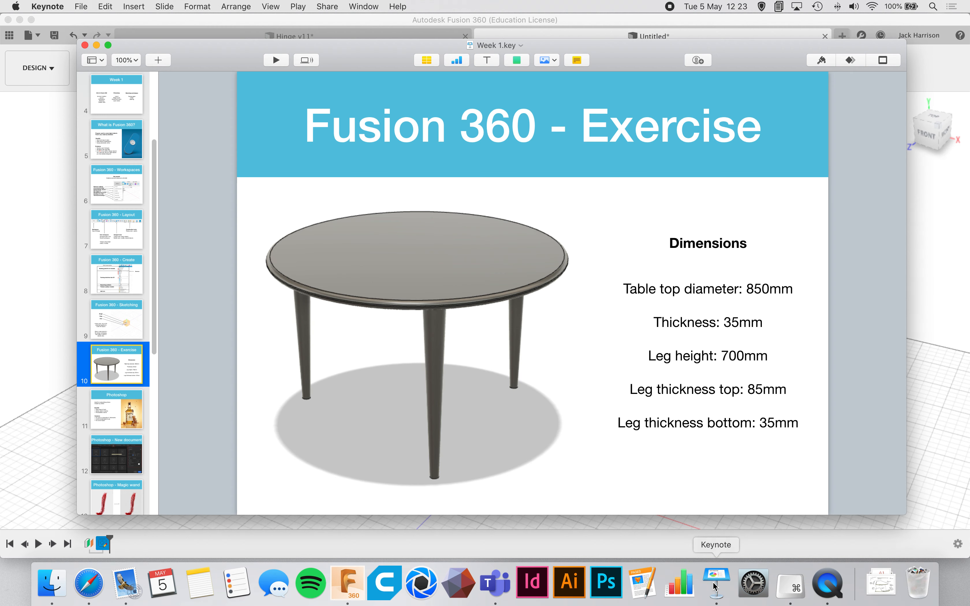
{"action": "left_click", "coordinate": [31, 264]}
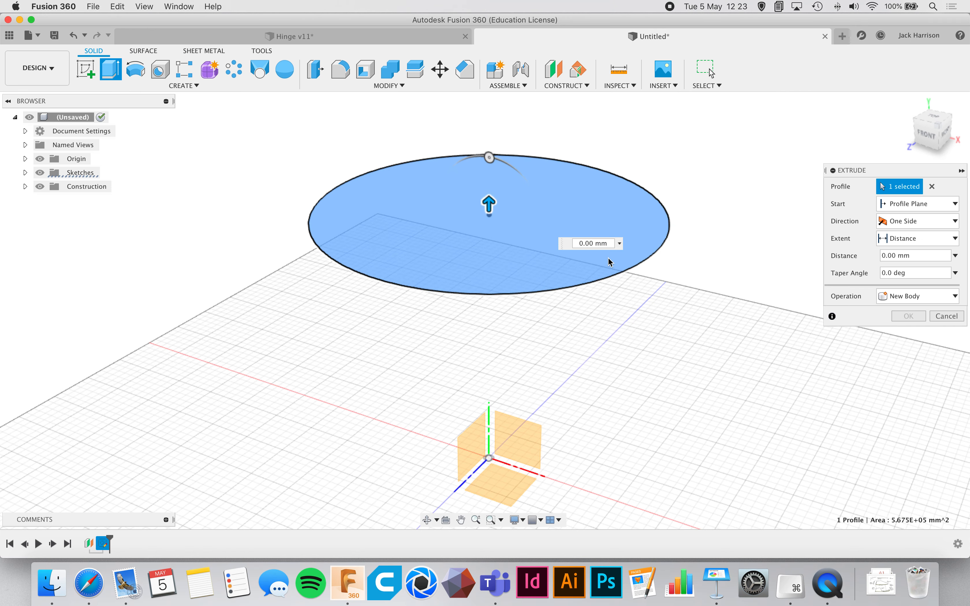
{"action": "type", "text": "35"}
{"action": "key", "text": "Return"}
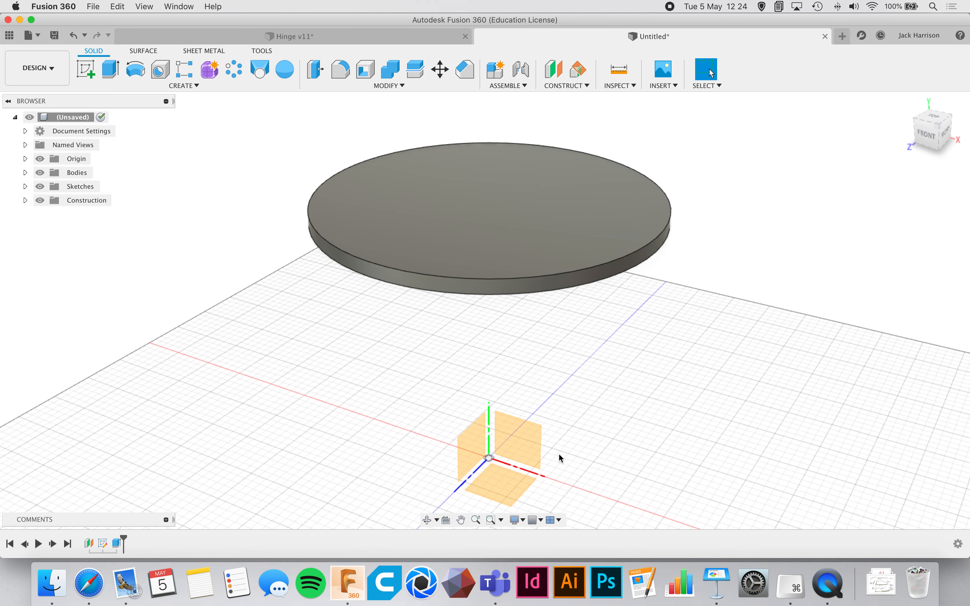
- Create a new sketch on the underside face of the tabletop
{"action": "scroll", "coordinate": [559, 453], "scroll_direction": "down", "scroll_amount": 10, "text": "shift"}
{"action": "scroll", "coordinate": [559, 454], "scroll_direction": "up", "scroll_amount": 10, "text": "shift"}
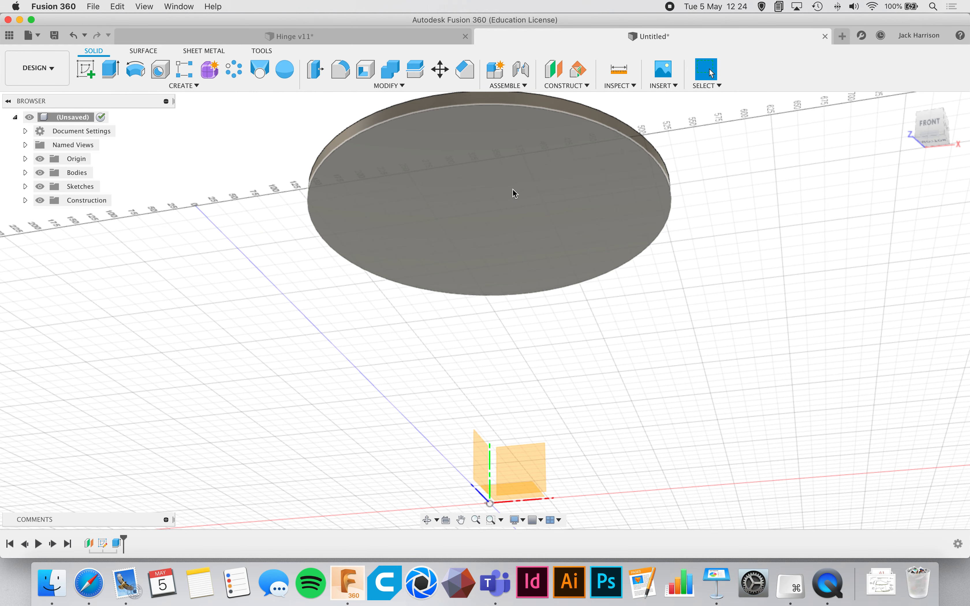
{"action": "scroll", "coordinate": [515, 194], "scroll_direction": "up", "scroll_amount": 5, "text": "shift"}
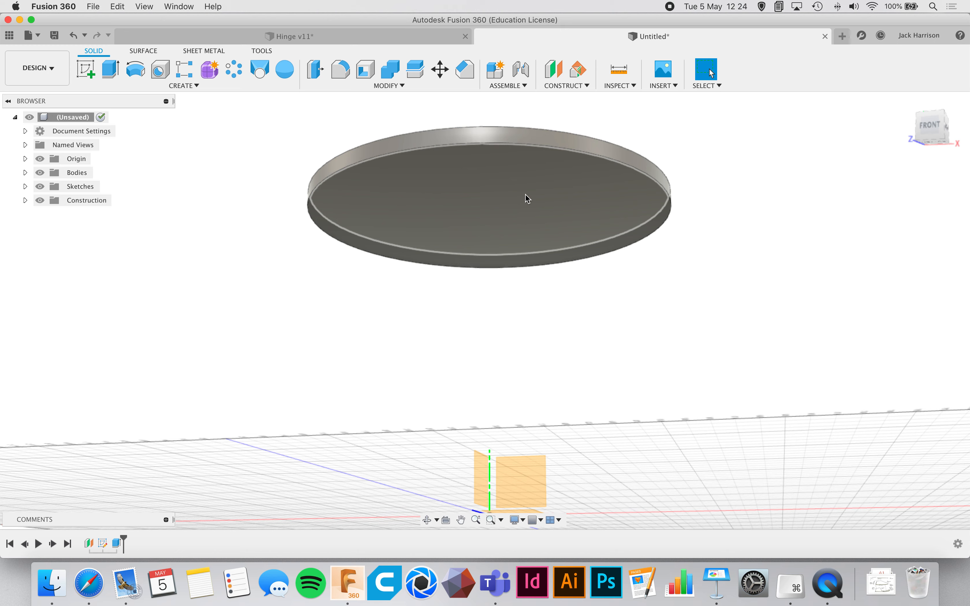
{"action": "scroll", "coordinate": [528, 336], "scroll_direction": "down", "scroll_amount": 2}
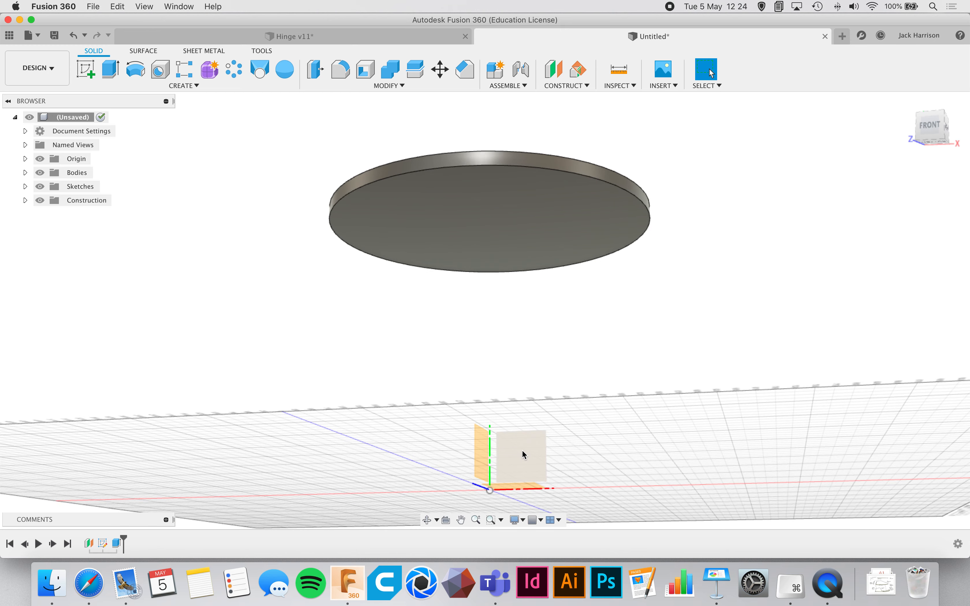
{"action": "middle_click_drag", "start_coordinate": [522, 450], "coordinate": [513, 460], "text": "shift"}
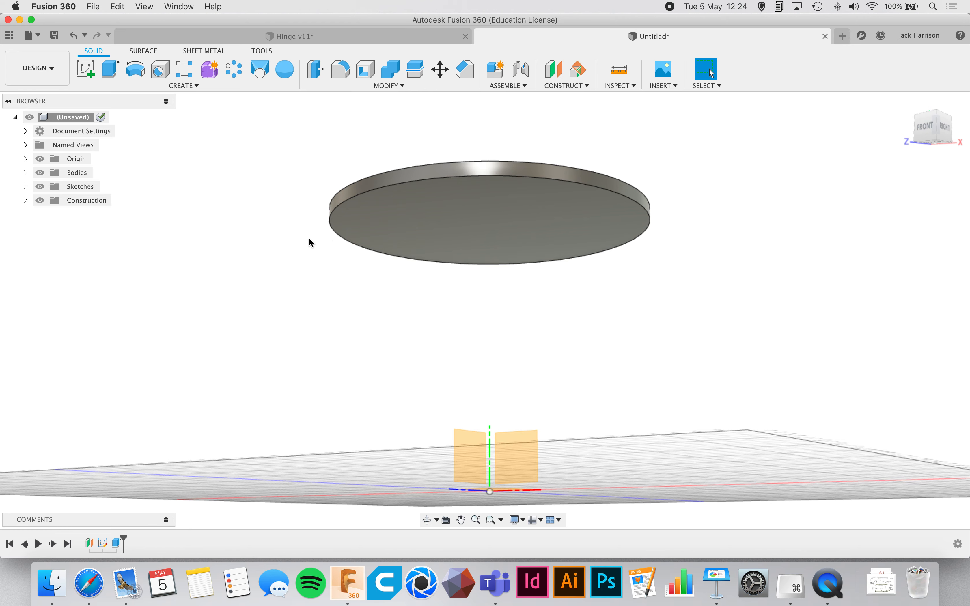
{"action": "left_click", "coordinate": [468, 219]}
{"action": "right_click", "coordinate": [467, 218]}
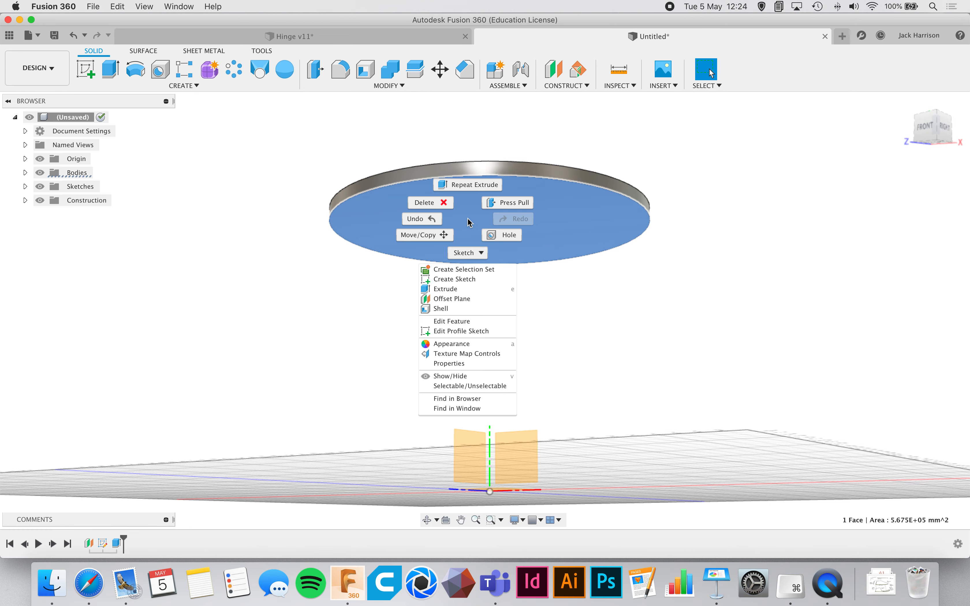
{"action": "left_click", "coordinate": [472, 279]}
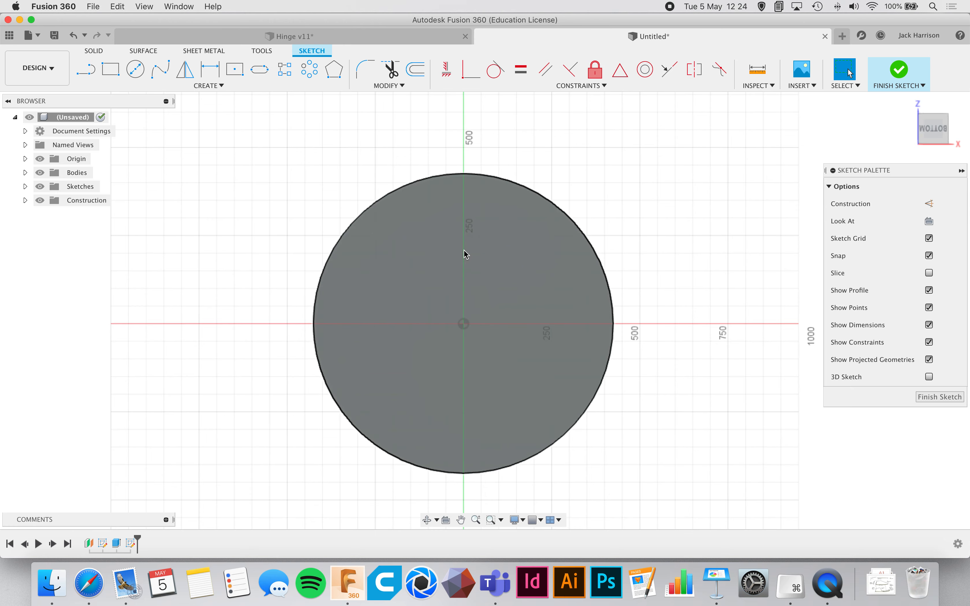
{"action": "scroll", "coordinate": [463, 254], "scroll_direction": "up", "scroll_amount": 5}
{"action": "scroll", "coordinate": [464, 255], "scroll_direction": "up", "scroll_amount": 3}
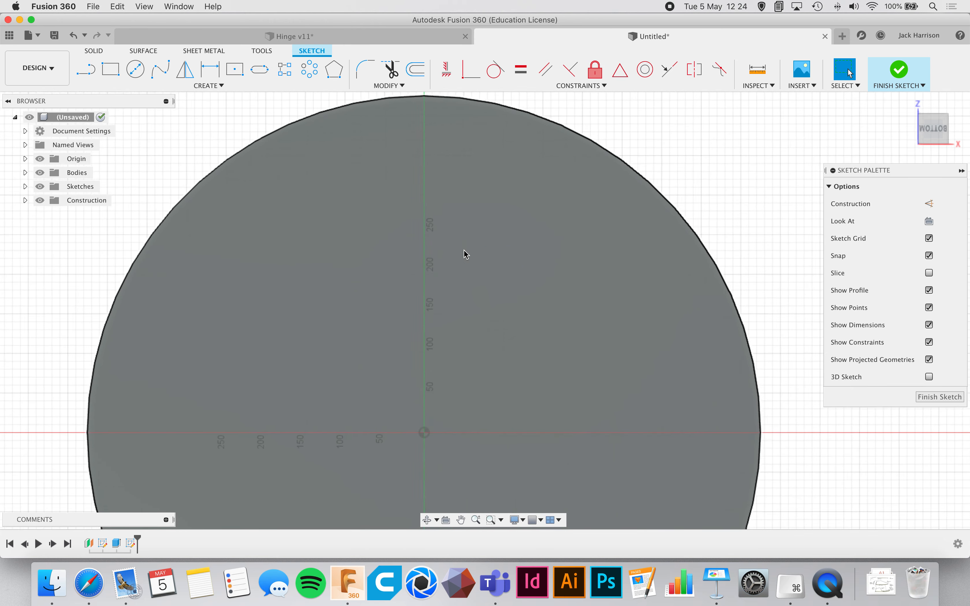
{"action": "scroll", "coordinate": [464, 254], "scroll_direction": "down", "scroll_amount": 1}
{"action": "key", "text": "c"}
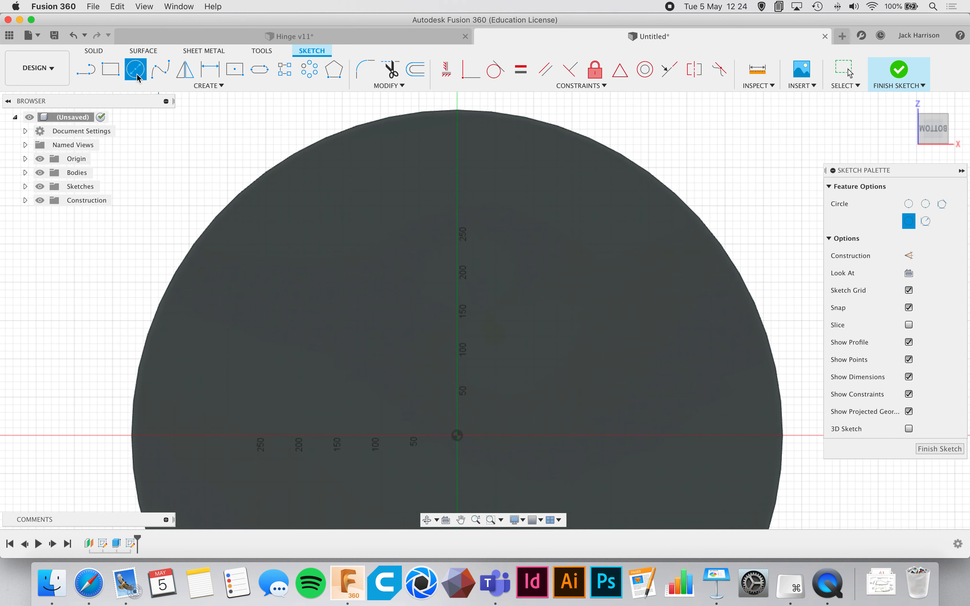
{"action": "left_click", "coordinate": [457, 162]}
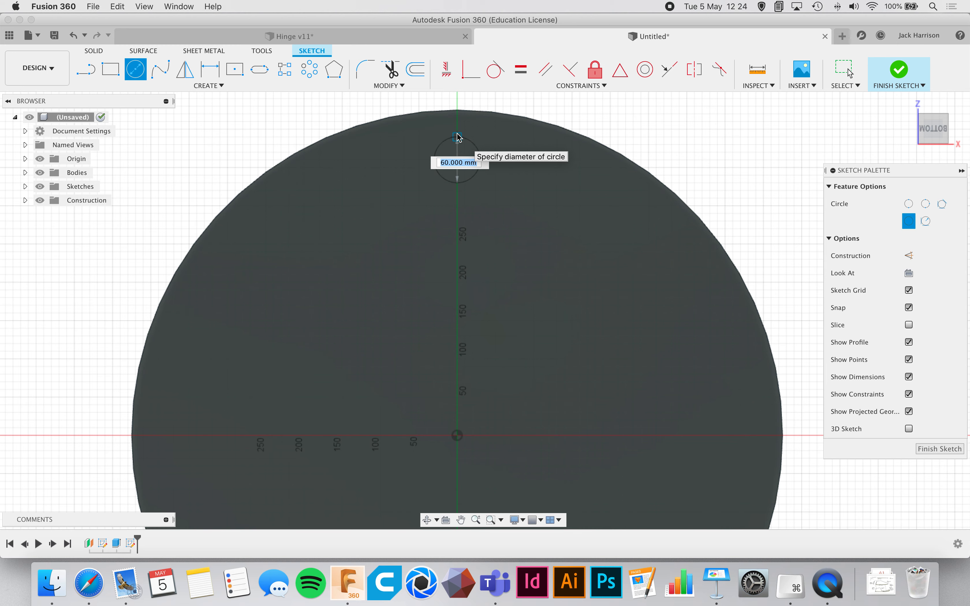
{"action": "left_click", "coordinate": [716, 584]}
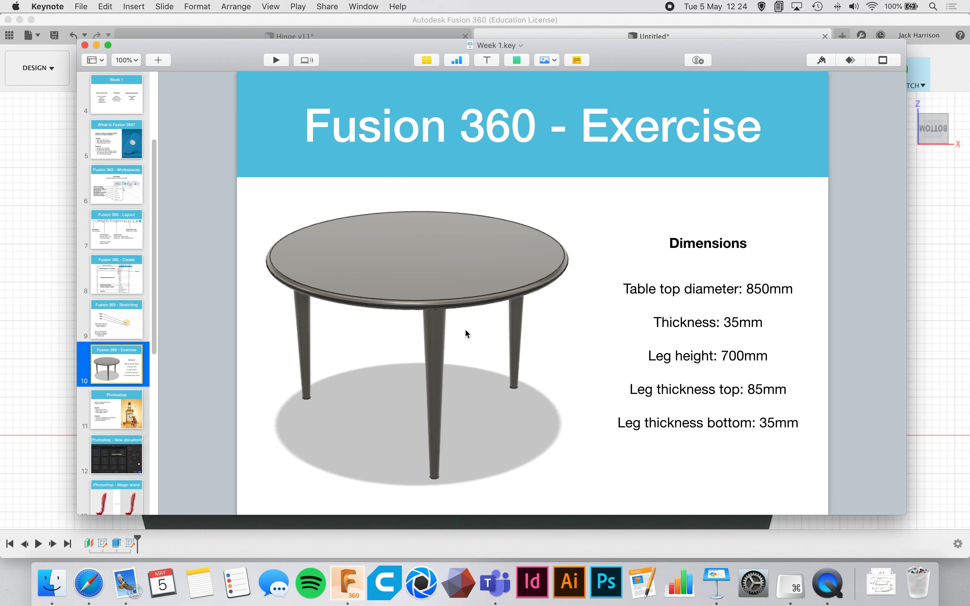
{"action": "left_click", "coordinate": [32, 268]}
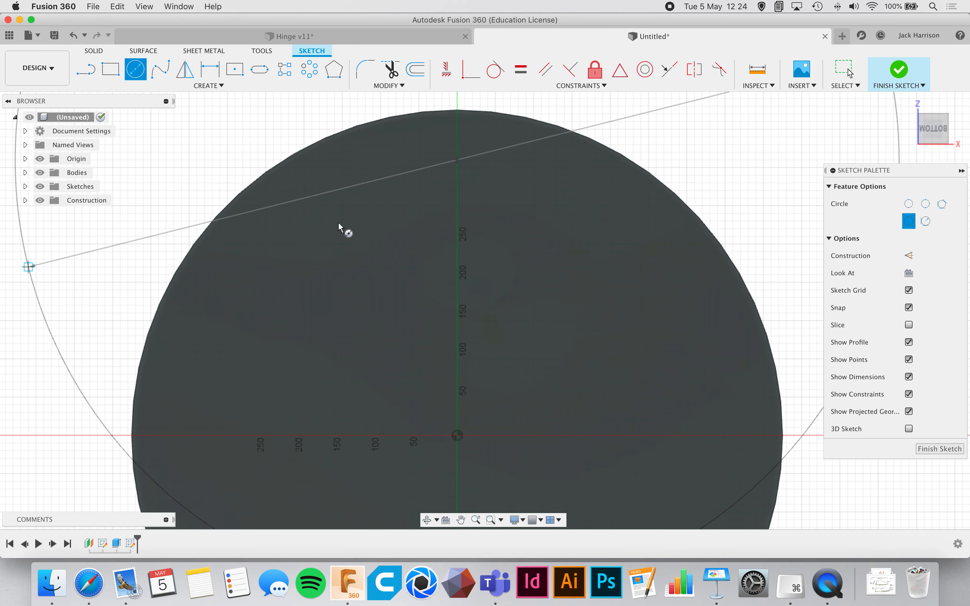
{"action": "key", "text": "Escape"}
{"action": "key", "text": "super+z"}
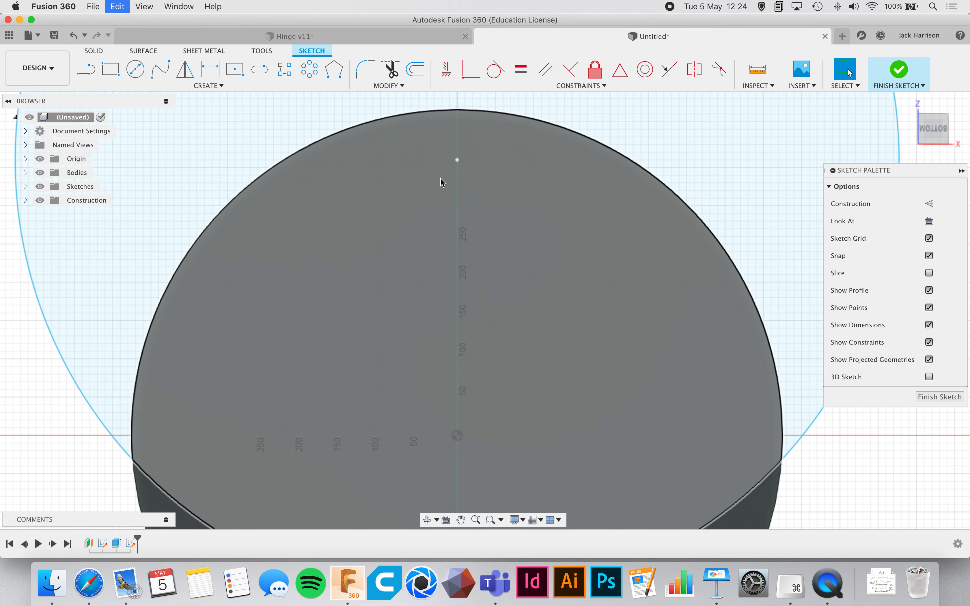
- Draw an 85 mm diameter circle on the sketch's vertical axis near the tabletop's edge
{"action": "key", "text": "c"}
{"action": "left_click", "coordinate": [457, 160]}
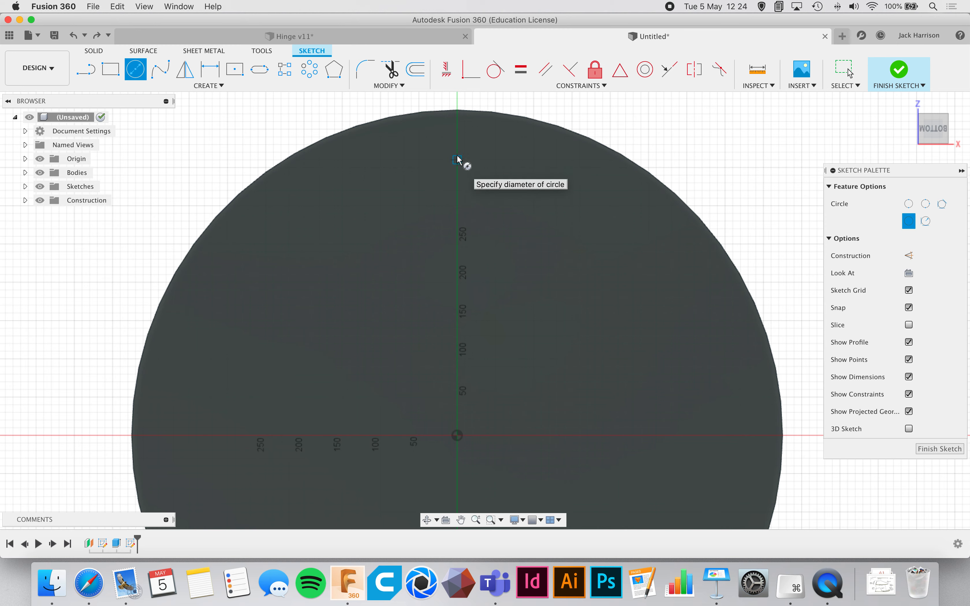
{"action": "type", "text": "85mm"}
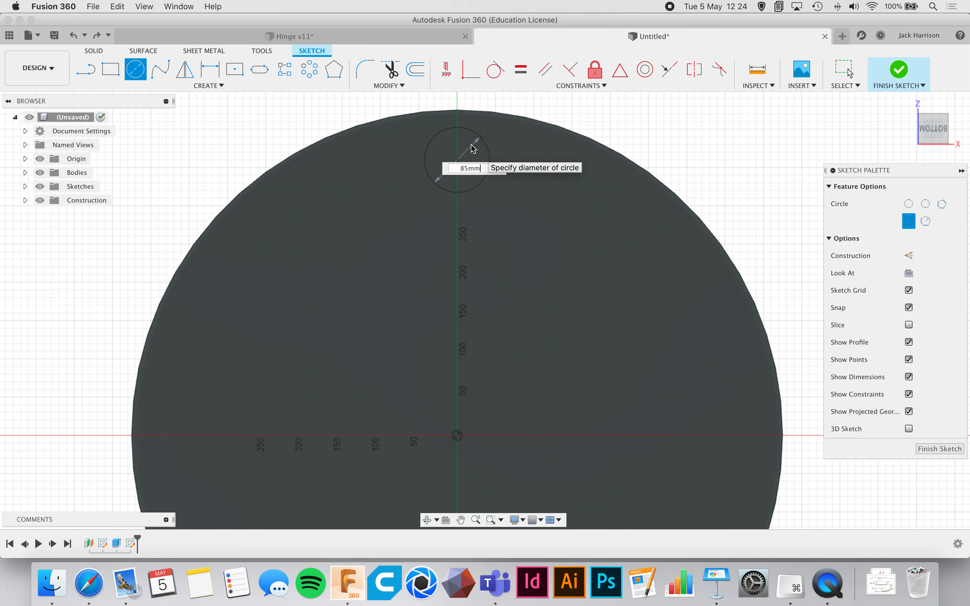
{"action": "key", "text": "Return"}
{"action": "key", "text": "Escape"}
- Set up a full circular sketch pattern of the 85 mm circle around the tabletop's centre point
{"action": "scroll", "coordinate": [510, 304], "scroll_direction": "down", "scroll_amount": 5}
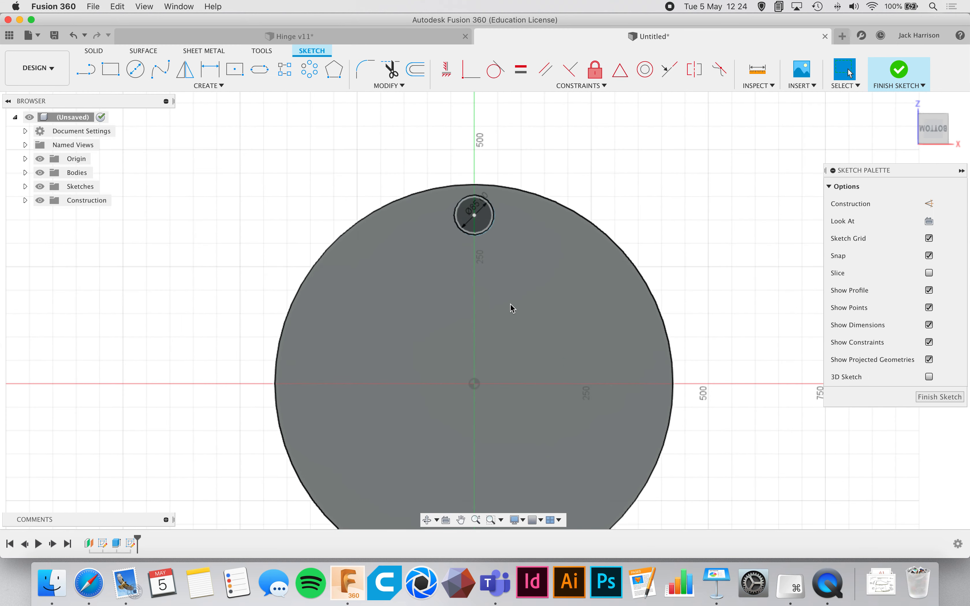
{"action": "scroll", "coordinate": [510, 305], "scroll_direction": "down", "scroll_amount": 4}
{"action": "scroll", "coordinate": [510, 304], "scroll_direction": "right", "scroll_amount": 1}
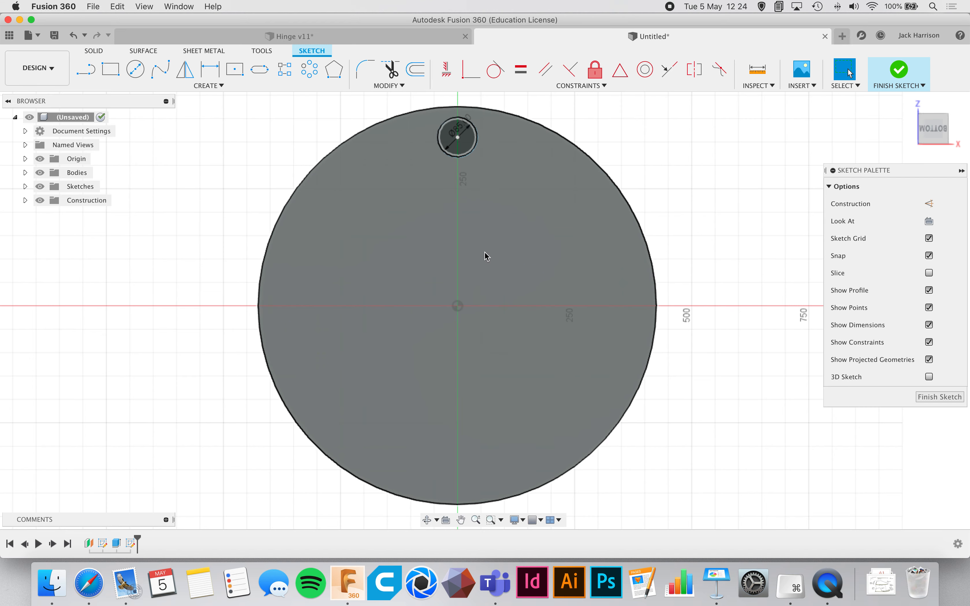
{"action": "left_click", "coordinate": [368, 126]}
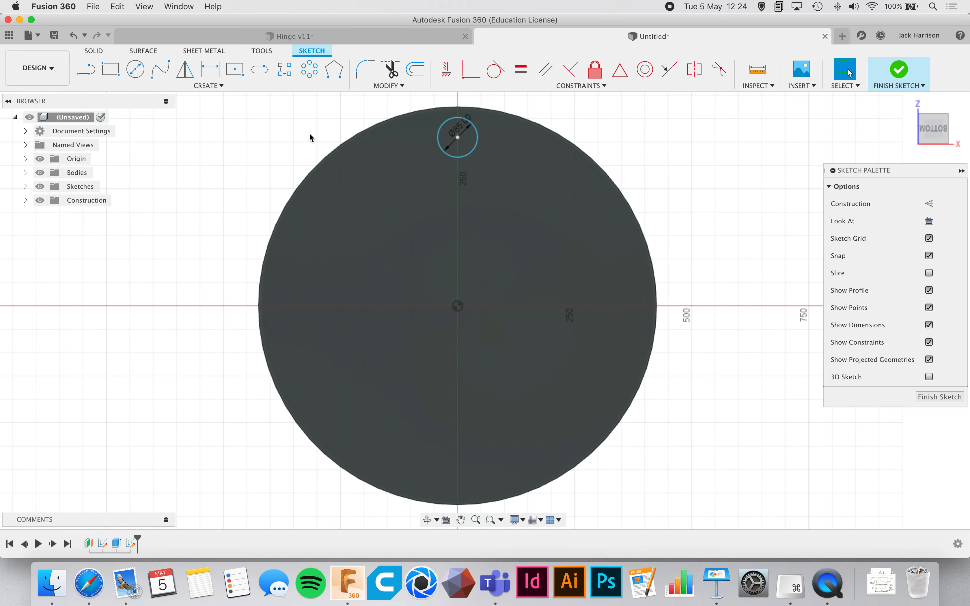
{"action": "left_click", "coordinate": [313, 78]}
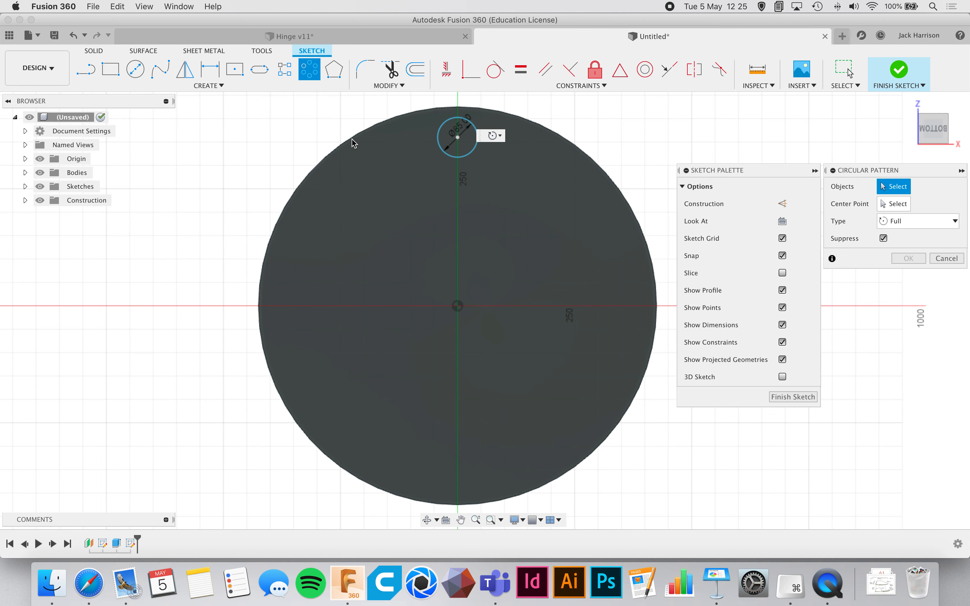
{"action": "left_click", "coordinate": [468, 159]}
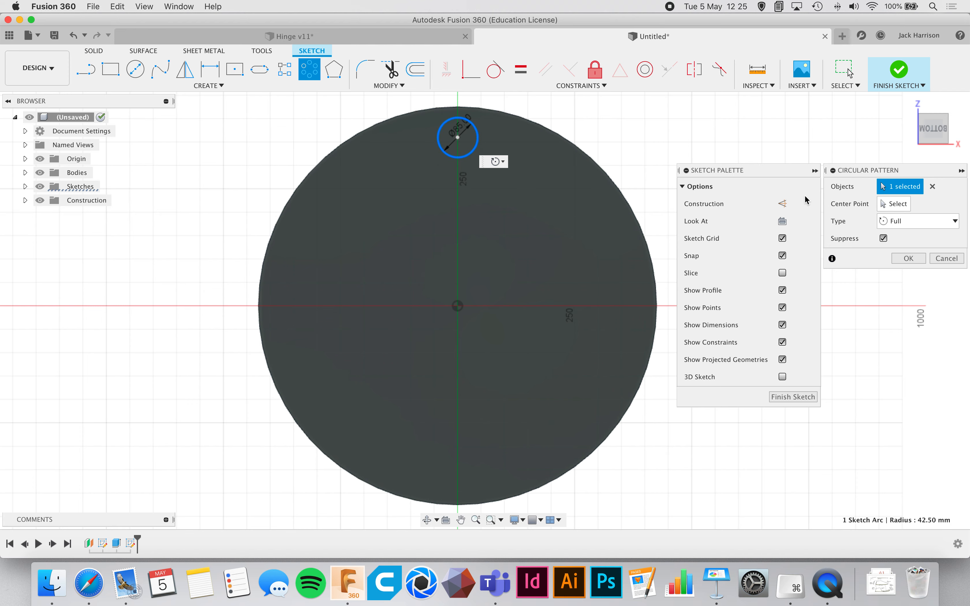
{"action": "left_click", "coordinate": [898, 208]}
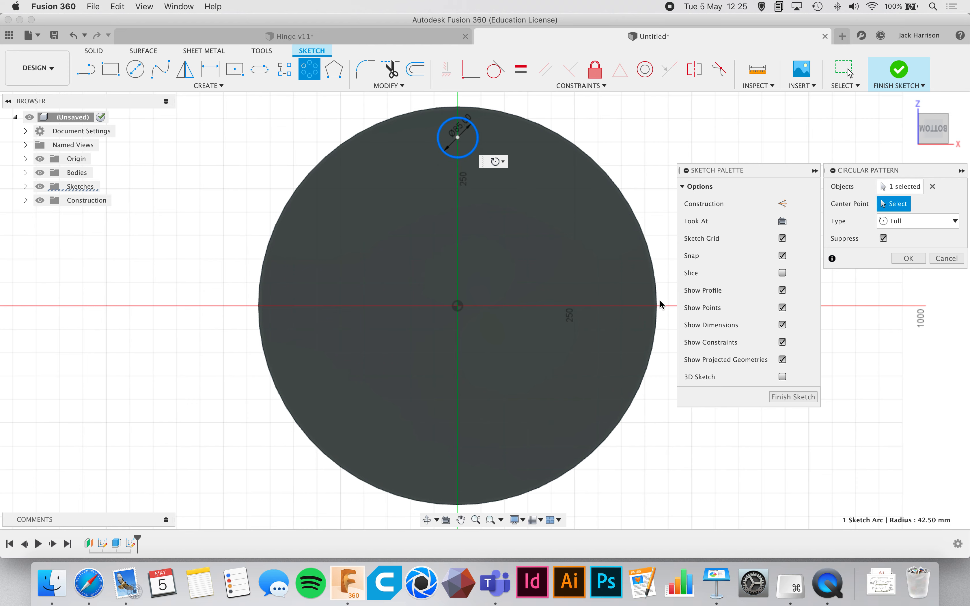
{"action": "left_click", "coordinate": [457, 306]}
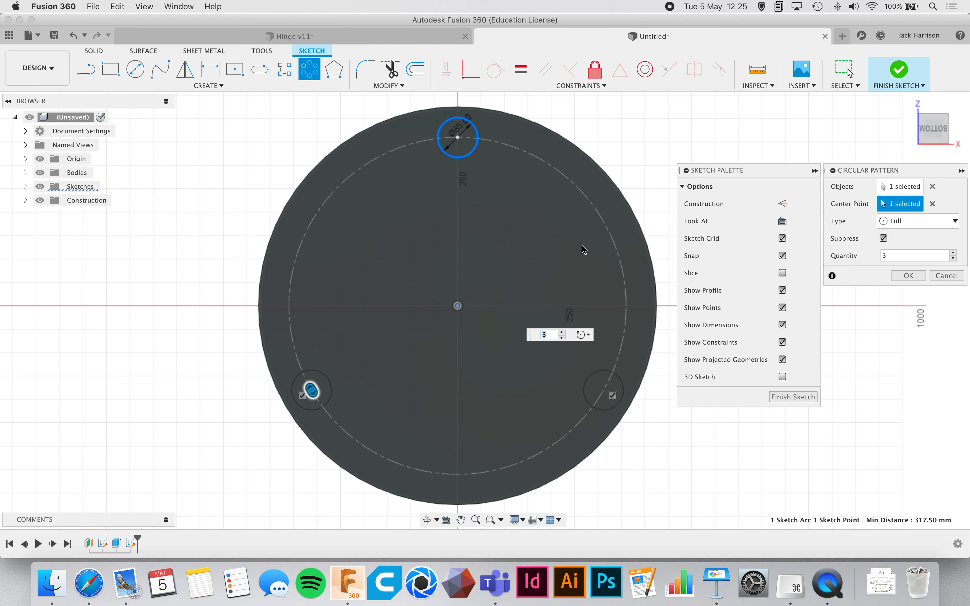
- Try raising the circular pattern's quantity to 8
{"action": "left_click", "coordinate": [562, 332]}
{"action": "left_click", "coordinate": [562, 332]}
{"action": "left_click", "coordinate": [562, 333]}
{"action": "left_click", "coordinate": [562, 332]}
{"action": "left_click", "coordinate": [562, 333]}
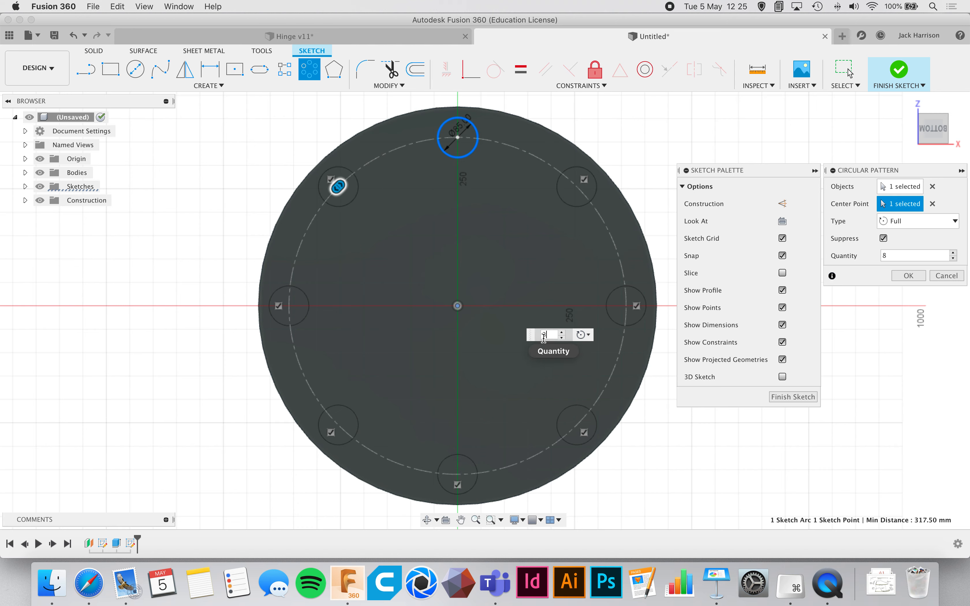
- Set the circular pattern's quantity to 3 and apply it to lay out the leg circles
{"action": "type", "text": "3"}
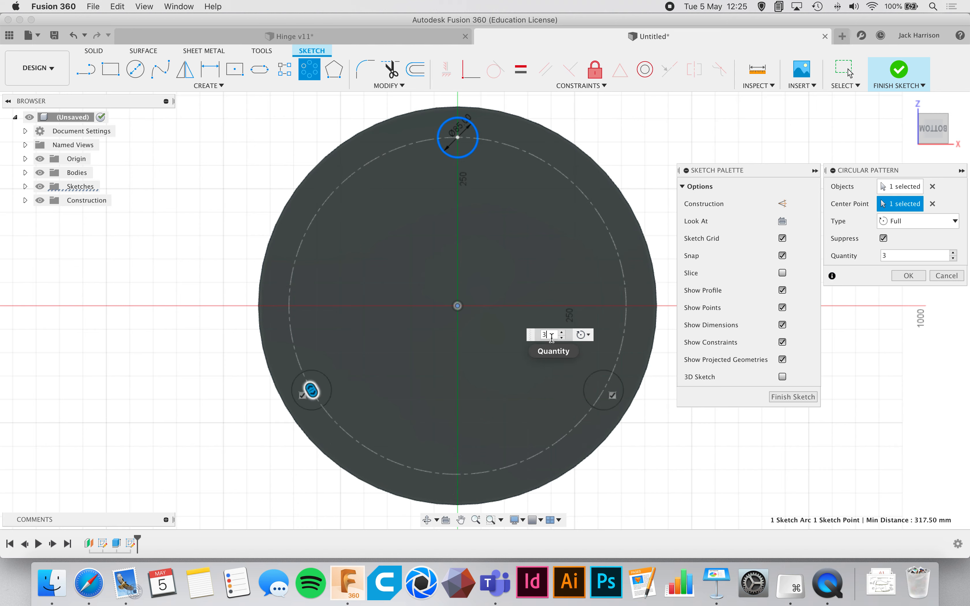
{"action": "left_click", "coordinate": [907, 275]}
{"action": "scroll", "coordinate": [731, 273], "scroll_direction": "up", "scroll_amount": 10, "text": "shift"}
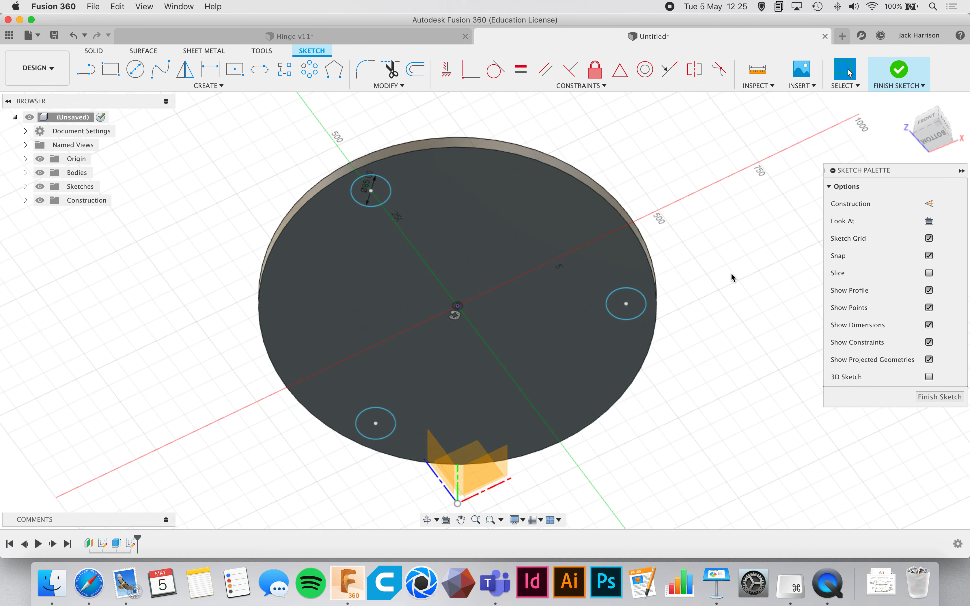
{"action": "scroll", "coordinate": [731, 274], "scroll_direction": "down", "scroll_amount": 5, "text": "shift"}
{"action": "scroll", "coordinate": [731, 276], "scroll_direction": "up", "scroll_amount": 15, "text": "shift"}
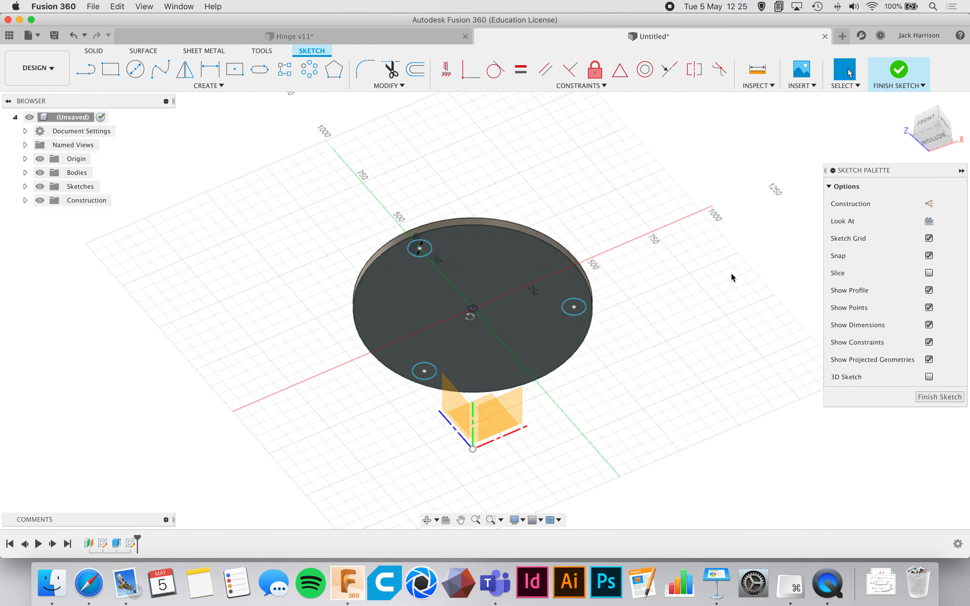
{"action": "scroll", "coordinate": [731, 276], "scroll_direction": "down", "scroll_amount": 10, "text": "shift"}
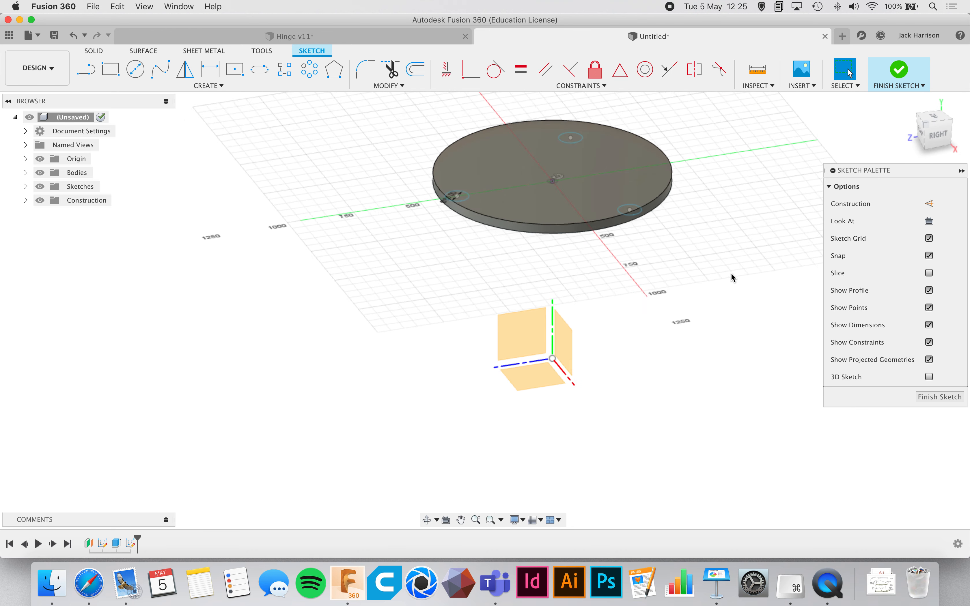
- Try to start a new sketch on the XZ origin plane beneath the tabletop
{"action": "scroll", "coordinate": [731, 273], "scroll_direction": "up", "scroll_amount": 2}
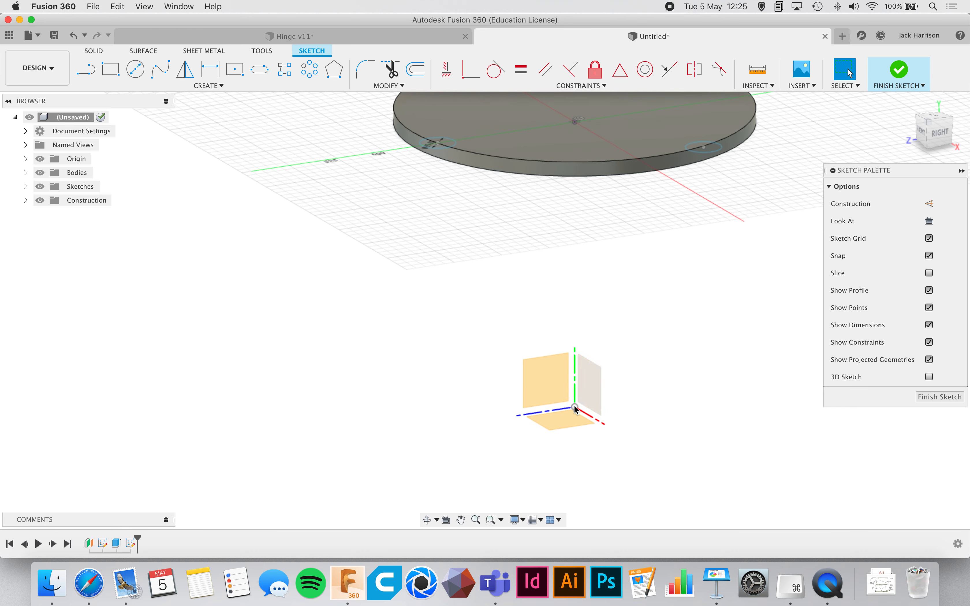
{"action": "right_click", "coordinate": [555, 426]}
{"action": "left_click", "coordinate": [560, 485]}
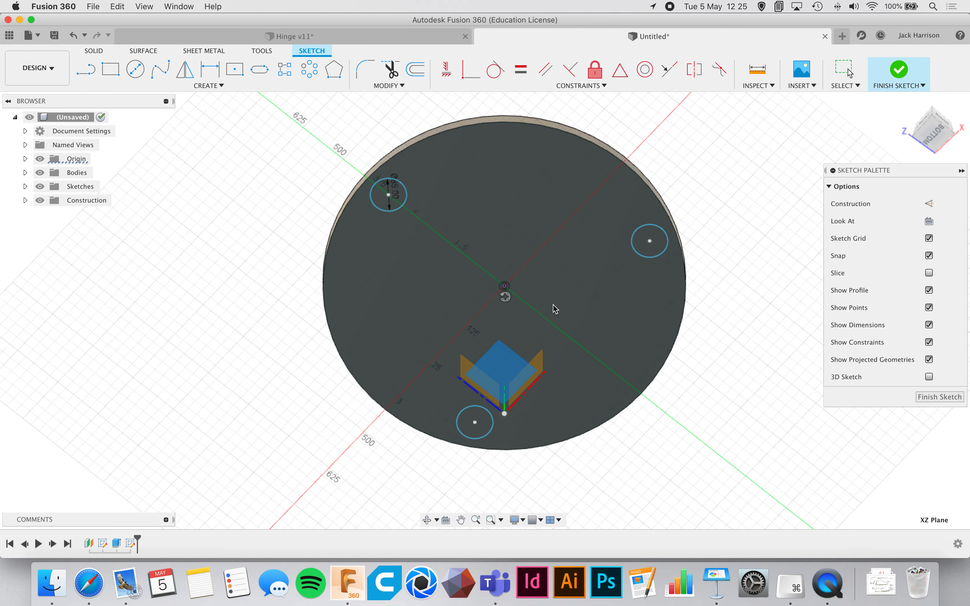
{"action": "left_click", "coordinate": [935, 139]}
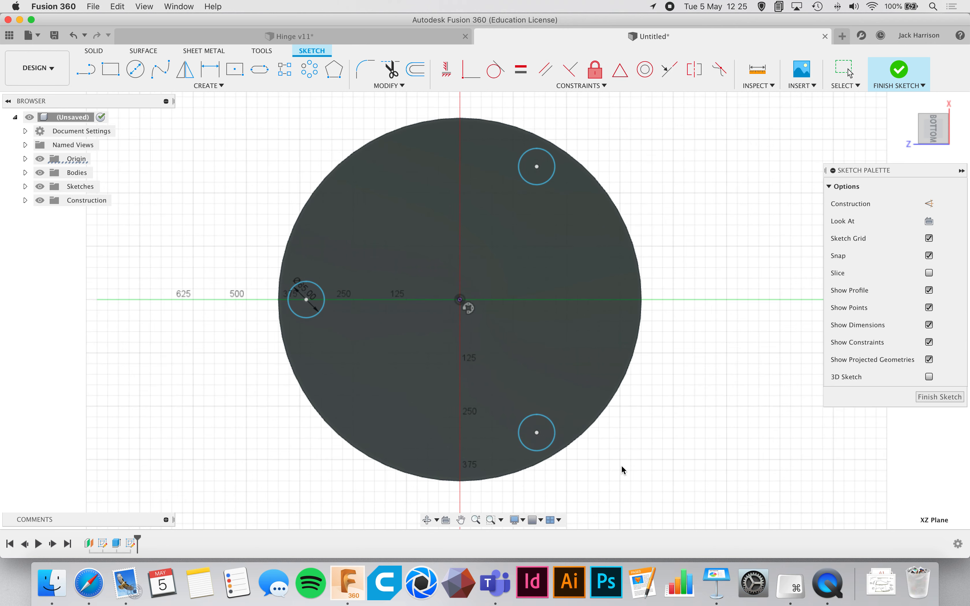
- Switch to the Keynote exercise slide to check the leg thickness dimensions, and return to the Fusion 360 sketch
{"action": "left_click", "coordinate": [717, 583]}
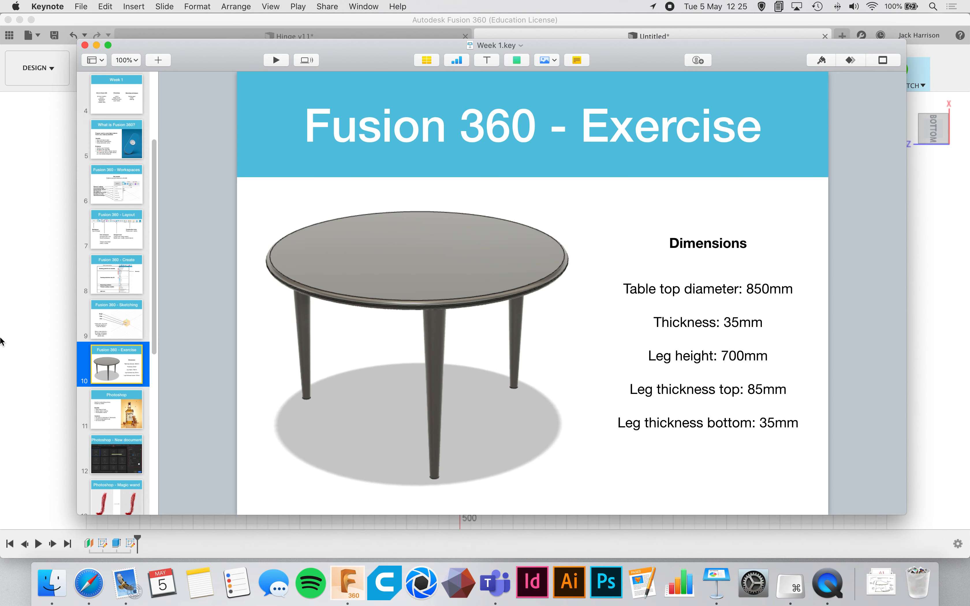
{"action": "left_click", "coordinate": [46, 337]}
{"action": "scroll", "coordinate": [366, 366], "scroll_direction": "down", "scroll_amount": 1}
{"action": "scroll", "coordinate": [366, 366], "scroll_direction": "up", "scroll_amount": 3}
{"action": "scroll", "coordinate": [368, 370], "scroll_direction": "up", "scroll_amount": 1}
{"action": "key", "text": "c"}
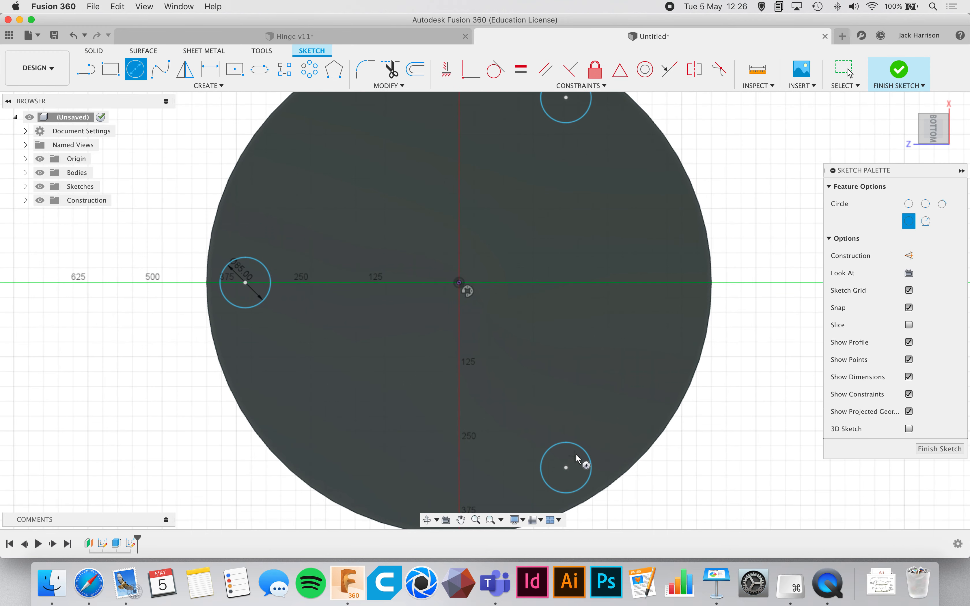
{"action": "left_click", "coordinate": [566, 468]}
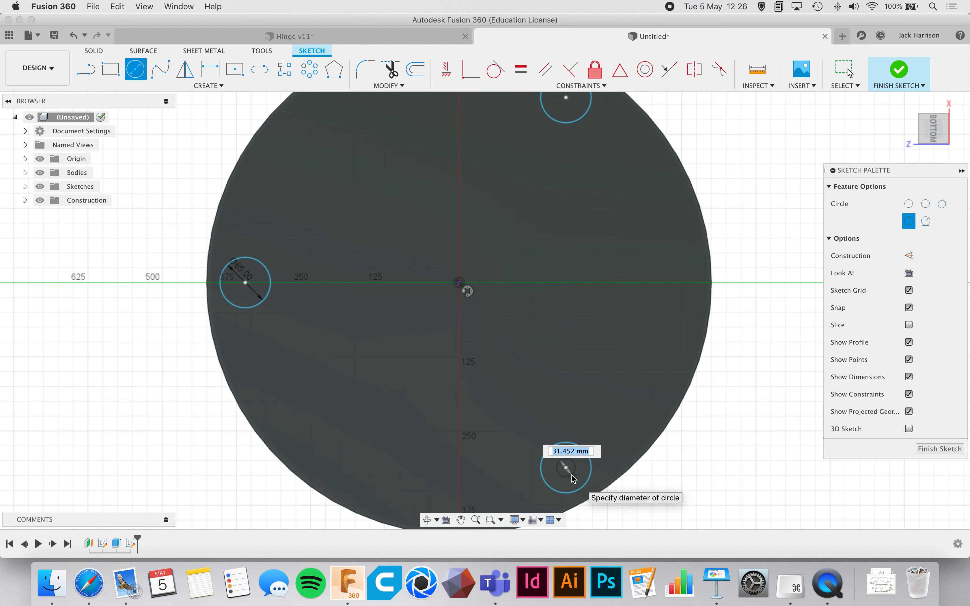
{"action": "left_click", "coordinate": [590, 478]}
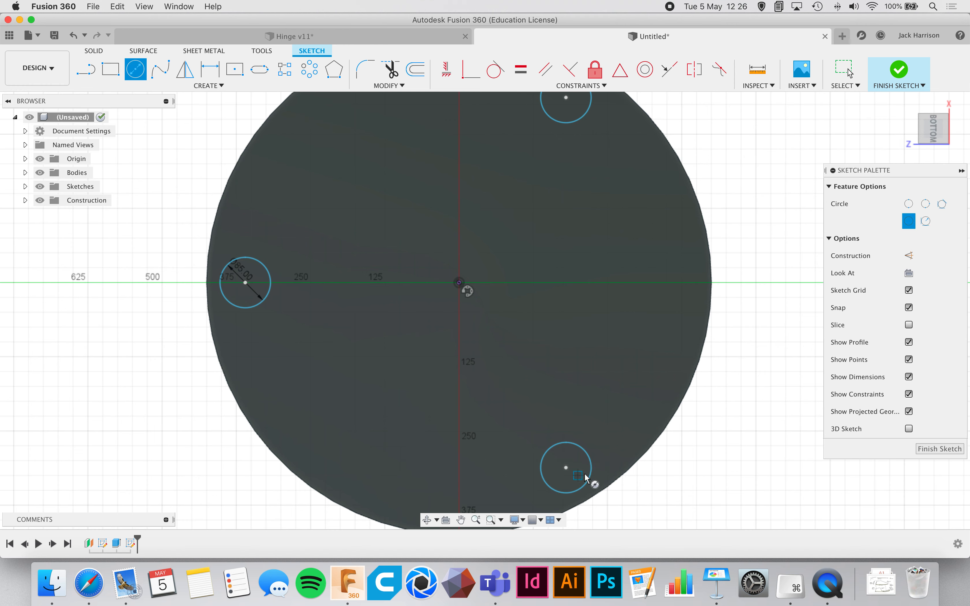
{"action": "left_click", "coordinate": [591, 472]}
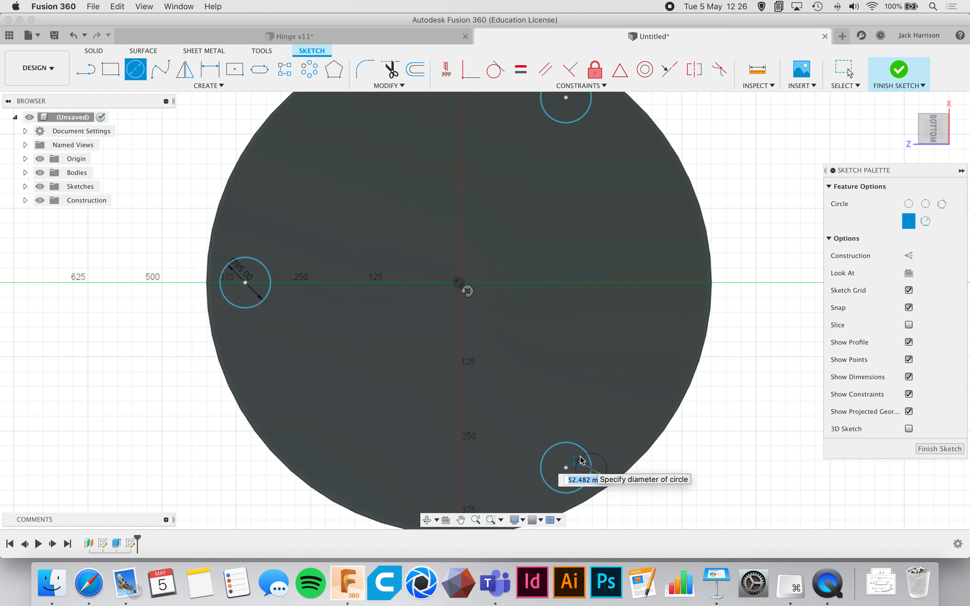
{"action": "key", "text": "Escape"}
- Draw a 35 mm diameter circle concentric with one of the patterned 85 mm leg circles
{"action": "scroll", "coordinate": [581, 458], "scroll_direction": "down", "scroll_amount": 3}
{"action": "key", "text": "c"}
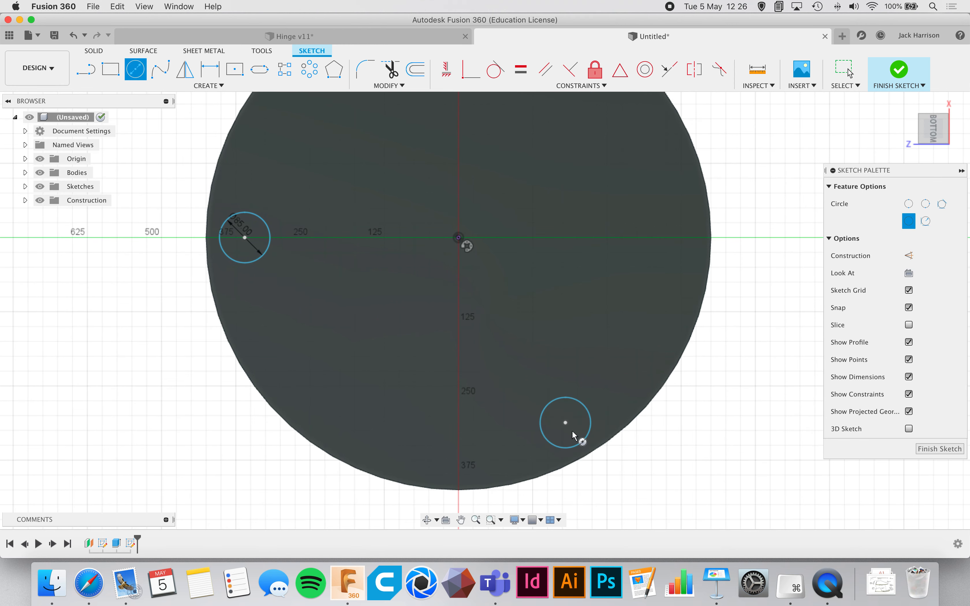
{"action": "left_click", "coordinate": [565, 423]}
{"action": "type", "text": "35"}
{"action": "key", "text": "Return"}
{"action": "key", "text": "Escape"}
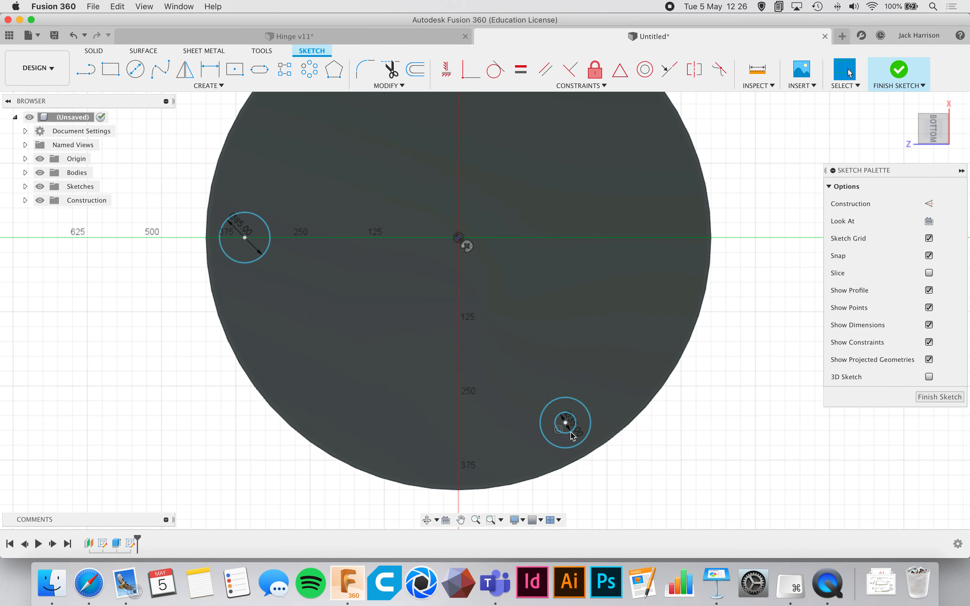
- Circular-pattern the 35 mm circle around the tabletop's centre with a quantity of 3, and finish the sketch
{"action": "scroll", "coordinate": [624, 288], "scroll_direction": "up", "scroll_amount": 3}
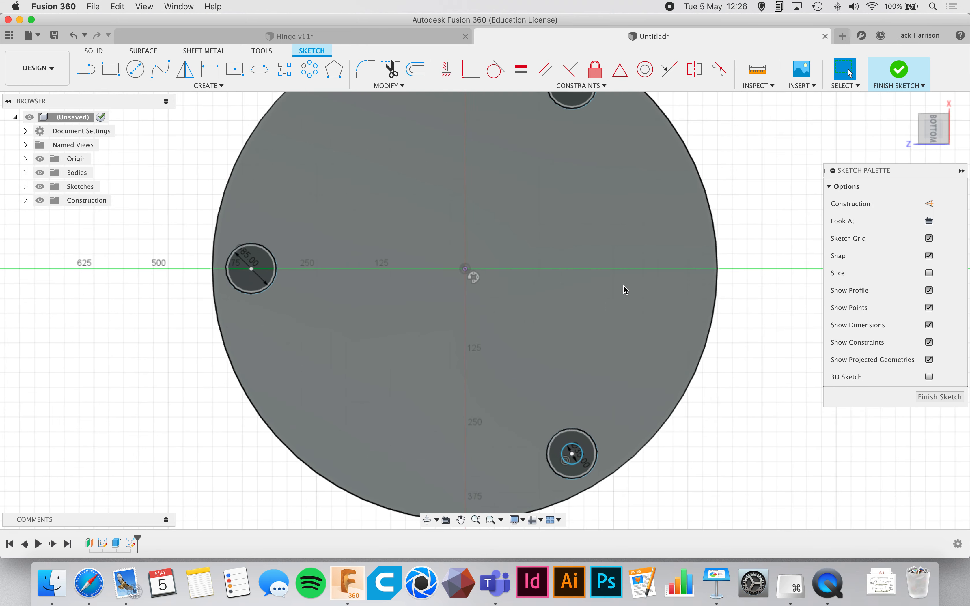
{"action": "left_click", "coordinate": [310, 69]}
{"action": "left_click", "coordinate": [572, 449]}
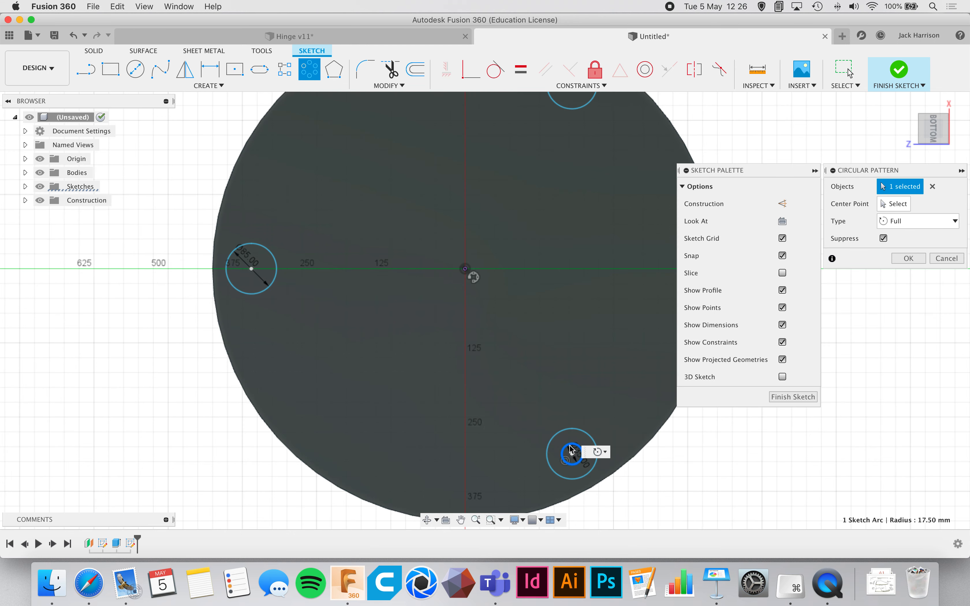
{"action": "left_click", "coordinate": [896, 205]}
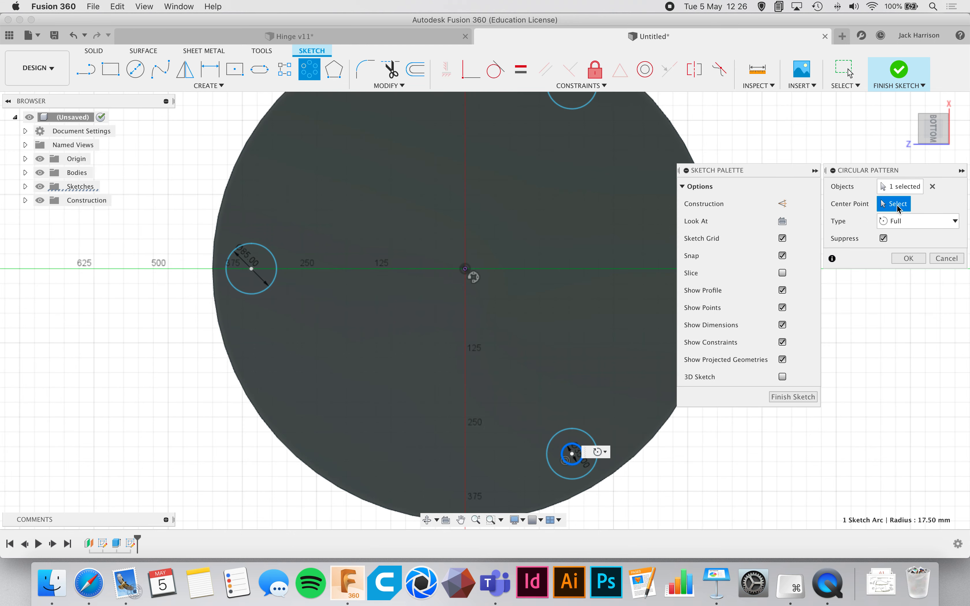
{"action": "left_click", "coordinate": [465, 268]}
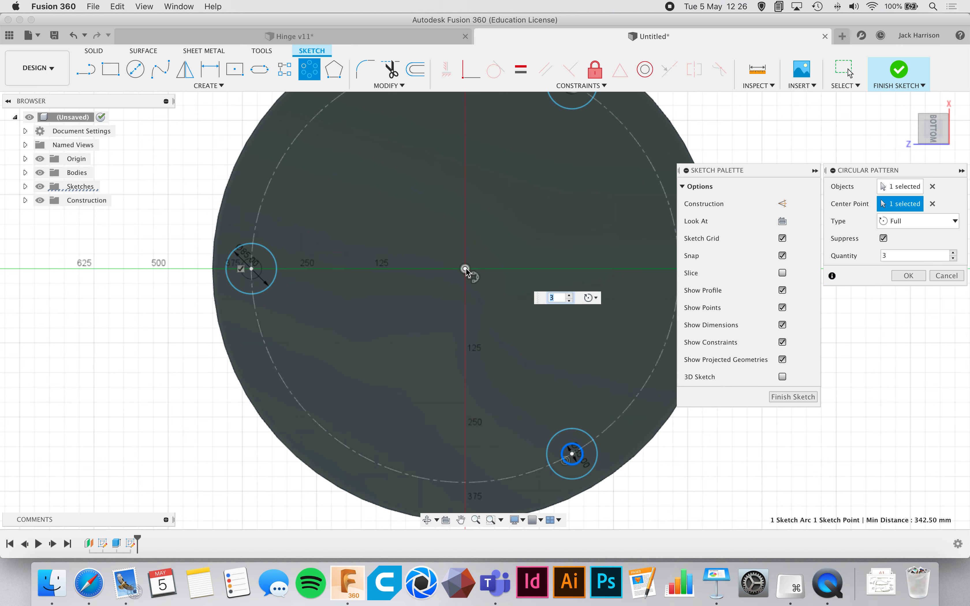
{"action": "scroll", "coordinate": [568, 312], "scroll_direction": "up", "scroll_amount": 3}
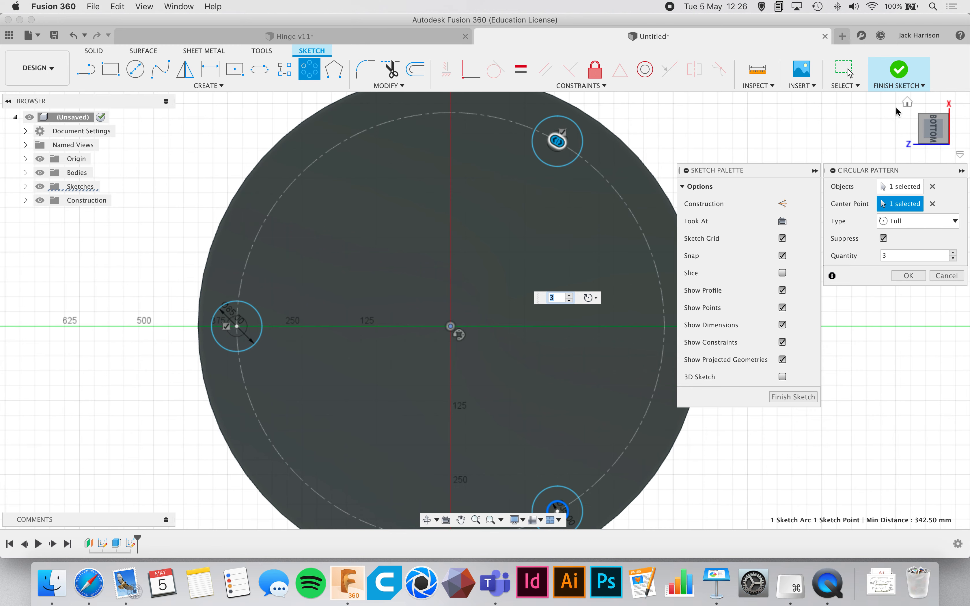
{"action": "left_click", "coordinate": [914, 273]}
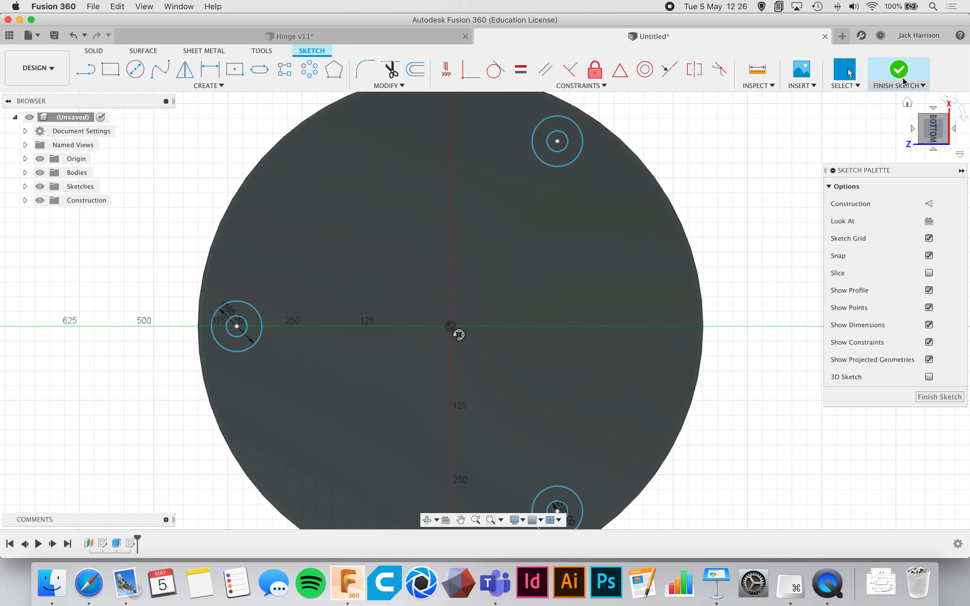
{"action": "left_click", "coordinate": [898, 70]}
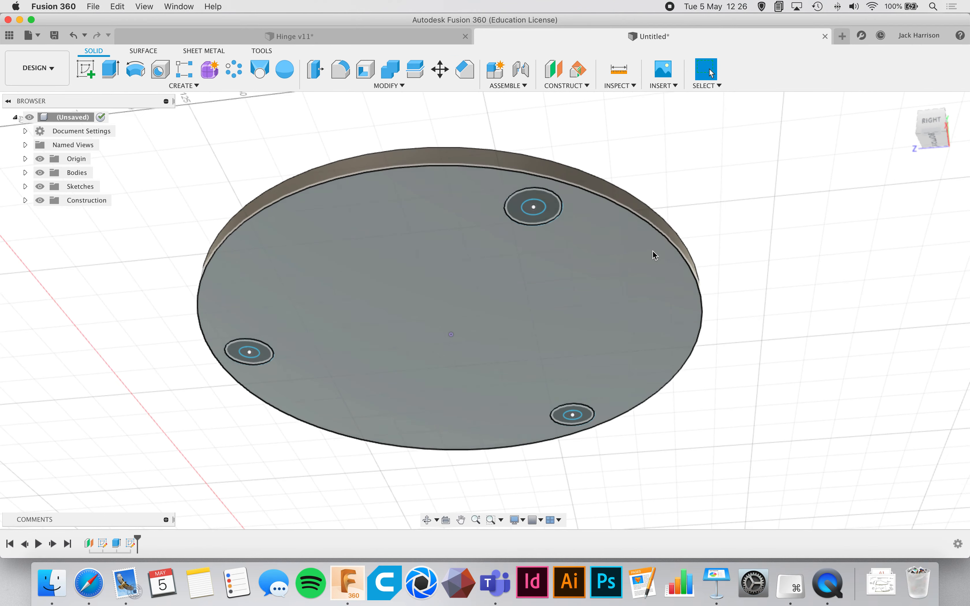
{"action": "scroll", "coordinate": [699, 227], "scroll_direction": "down", "scroll_amount": 10}
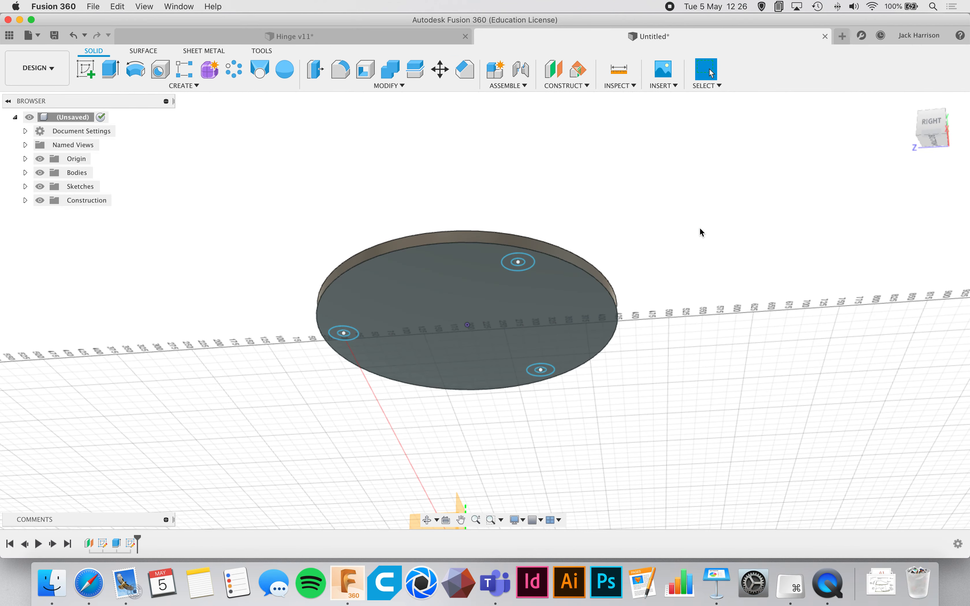
- Undo the 35 mm circles, restore the circular pattern of three 85 mm leg circles, and finish the sketch
{"action": "key", "text": "super+z"}
{"action": "key", "text": "super+z"}
{"action": "key", "text": "super+z"}
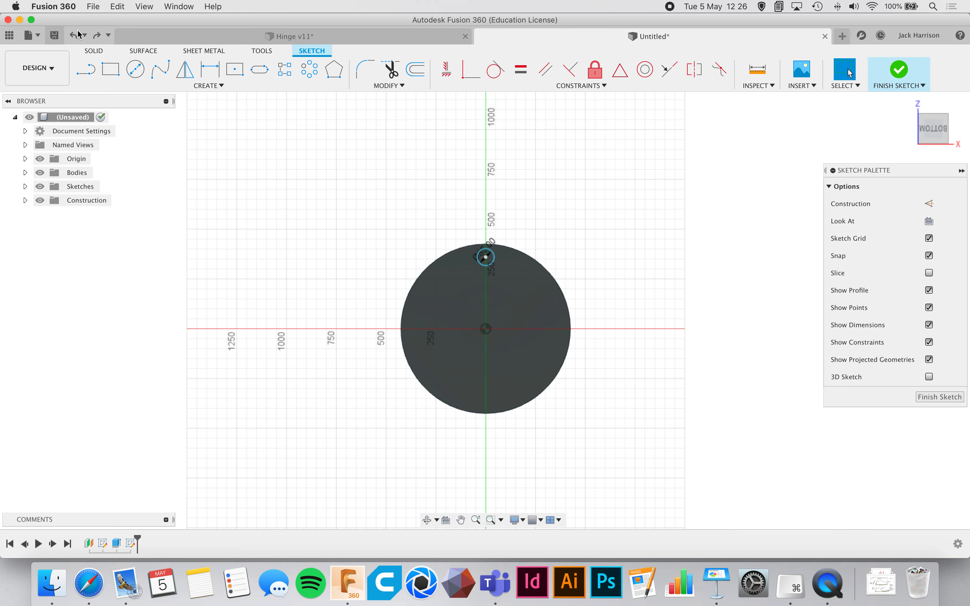
{"action": "left_click", "coordinate": [99, 37]}
{"action": "left_click", "coordinate": [891, 76]}
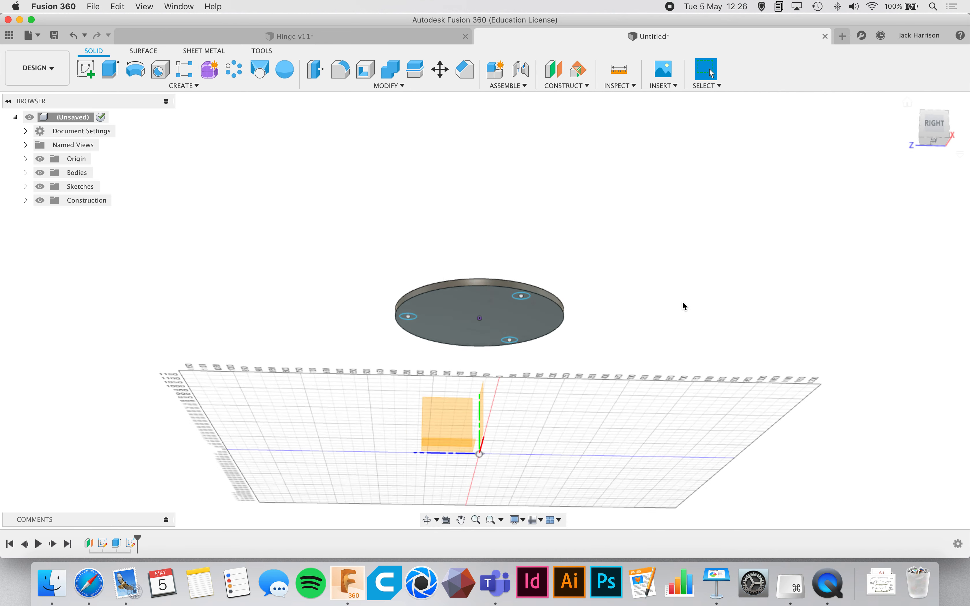
- Create a new sketch on the XZ origin plane below the tabletop
{"action": "right_click", "coordinate": [453, 462]}
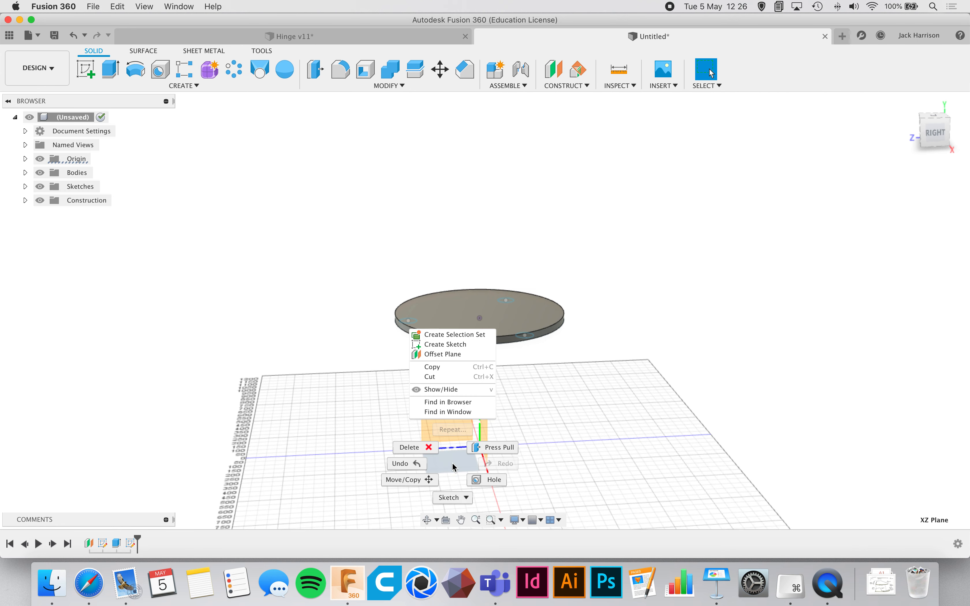
{"action": "left_click", "coordinate": [473, 345]}
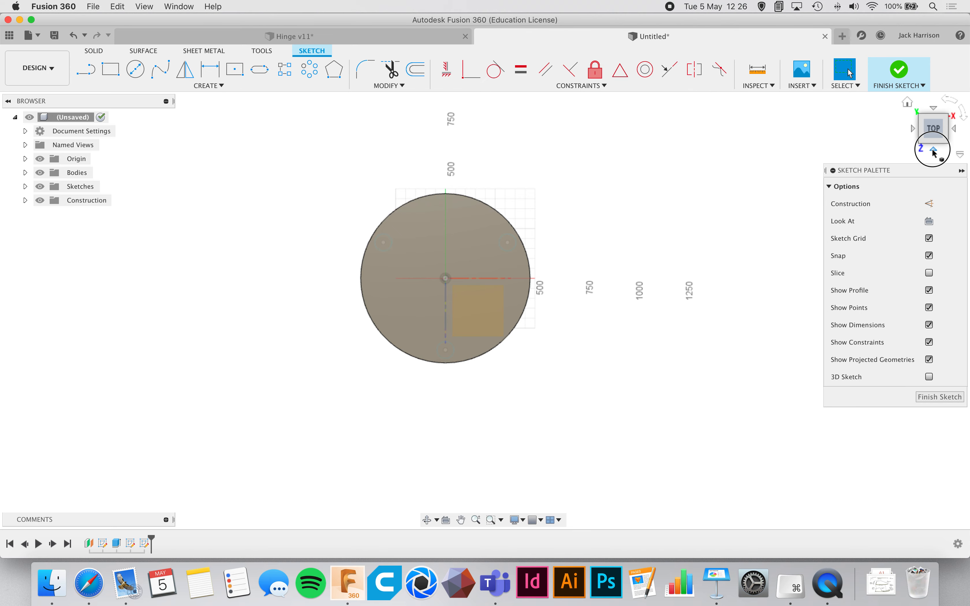
{"action": "left_click", "coordinate": [932, 151]}
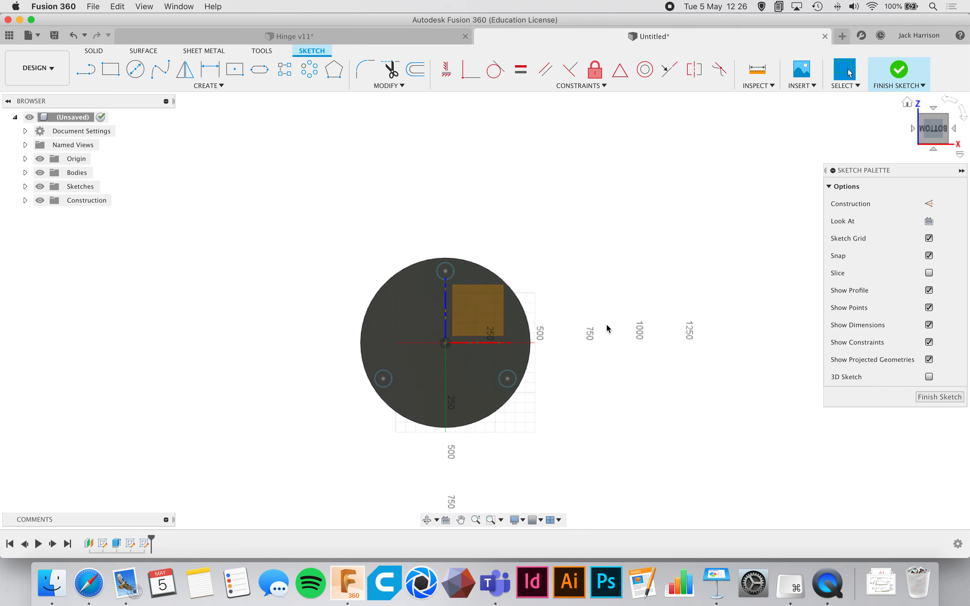
{"action": "scroll", "coordinate": [607, 329], "scroll_direction": "up", "scroll_amount": 8}
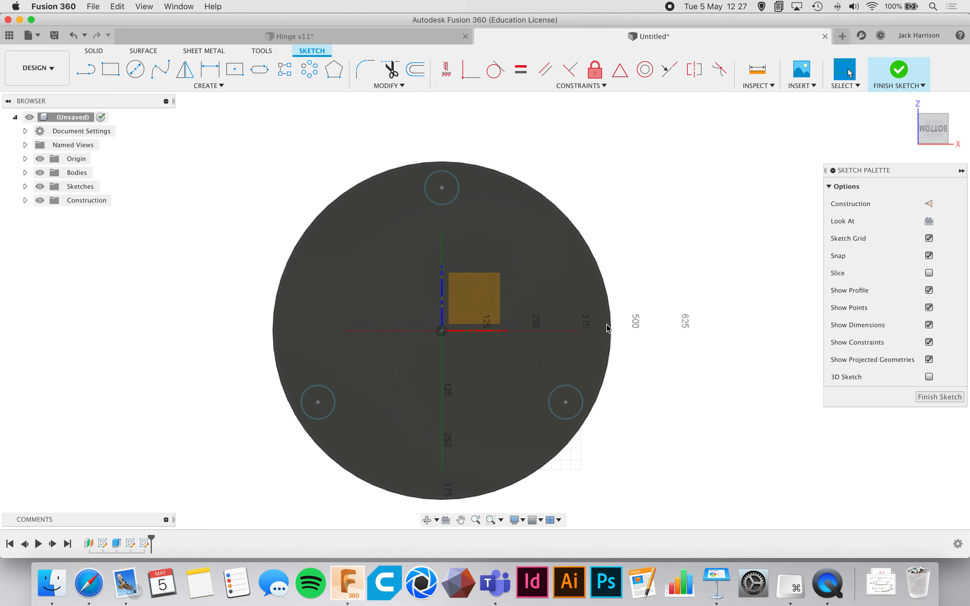
{"action": "key", "text": "c"}
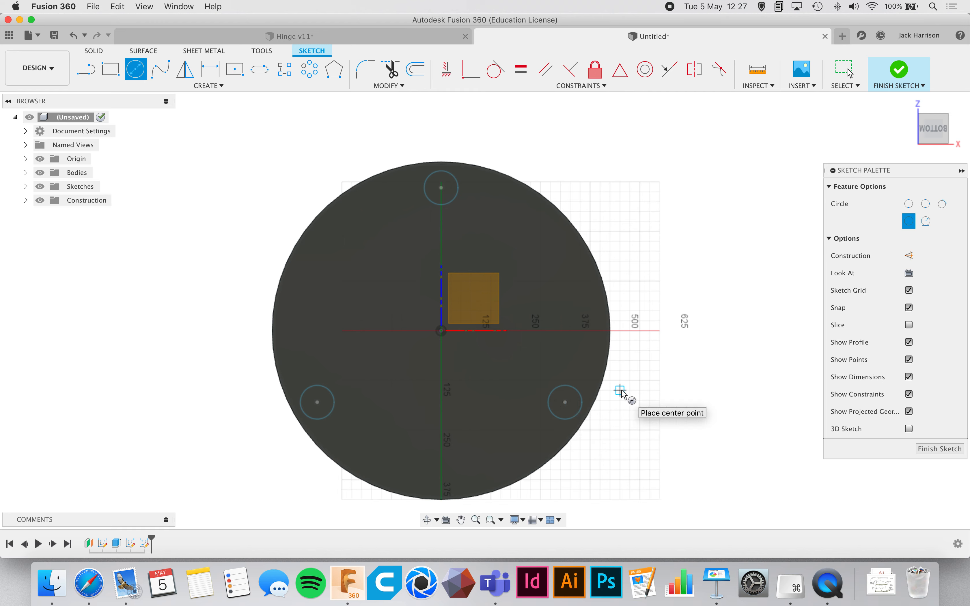
{"action": "scroll", "coordinate": [621, 391], "scroll_direction": "up", "scroll_amount": 5}
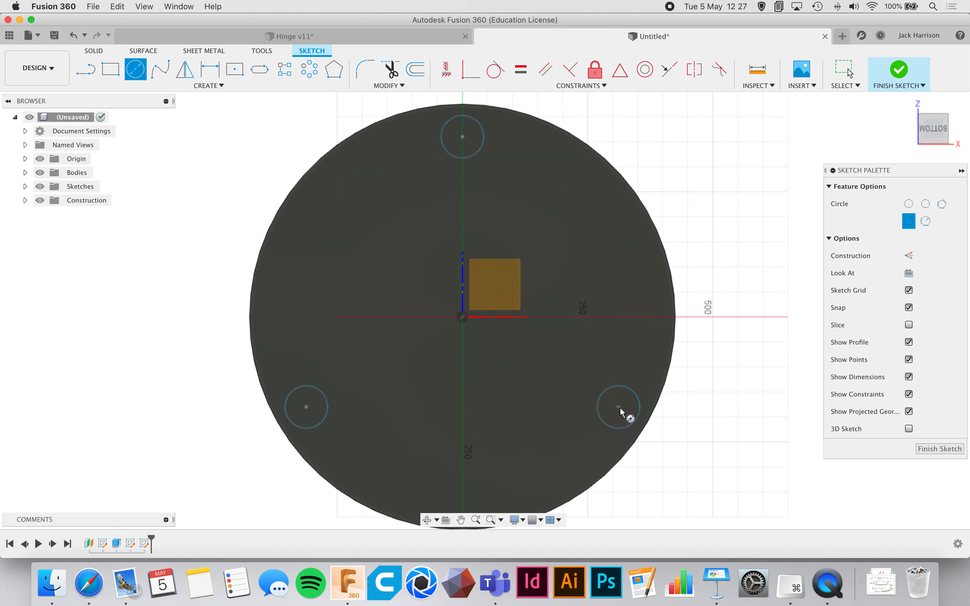
{"action": "scroll", "coordinate": [620, 407], "scroll_direction": "up", "scroll_amount": 3}
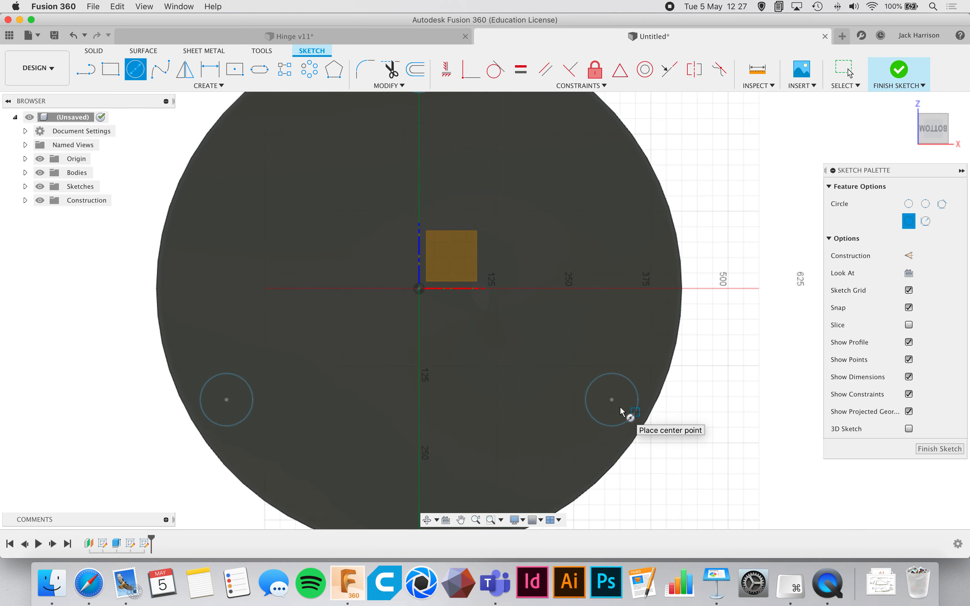
{"action": "scroll", "coordinate": [620, 411], "scroll_direction": "up", "scroll_amount": 2}
- Project the three 85 mm leg circles from the tabletop's underside into the XZ plane sketch
{"action": "key", "text": "p"}
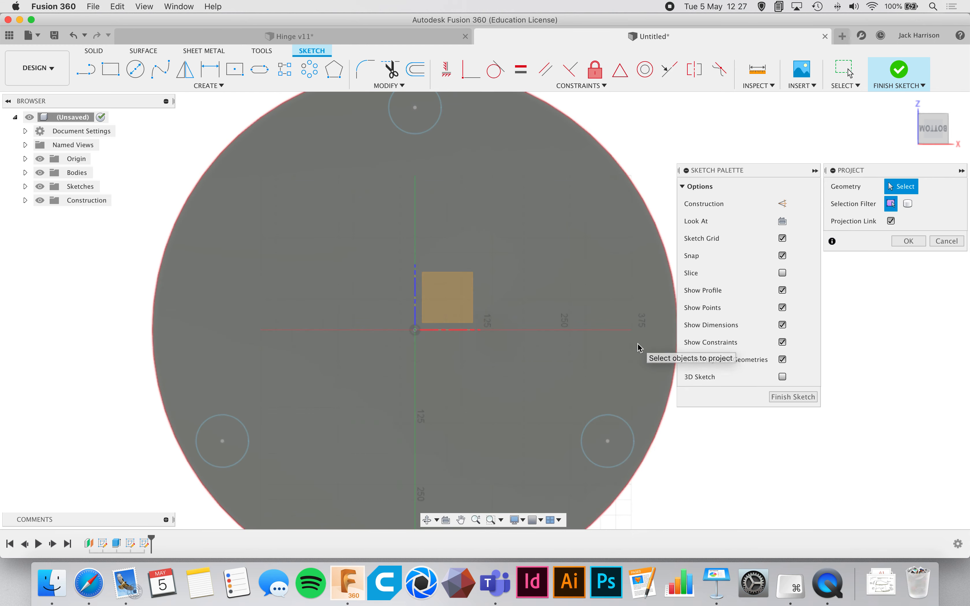
{"action": "scroll", "coordinate": [637, 348], "scroll_direction": "right", "scroll_amount": 5, "text": "shift"}
{"action": "scroll", "coordinate": [637, 350], "scroll_direction": "down", "scroll_amount": 5}
{"action": "scroll", "coordinate": [638, 350], "scroll_direction": "up", "scroll_amount": 3, "text": "shift"}
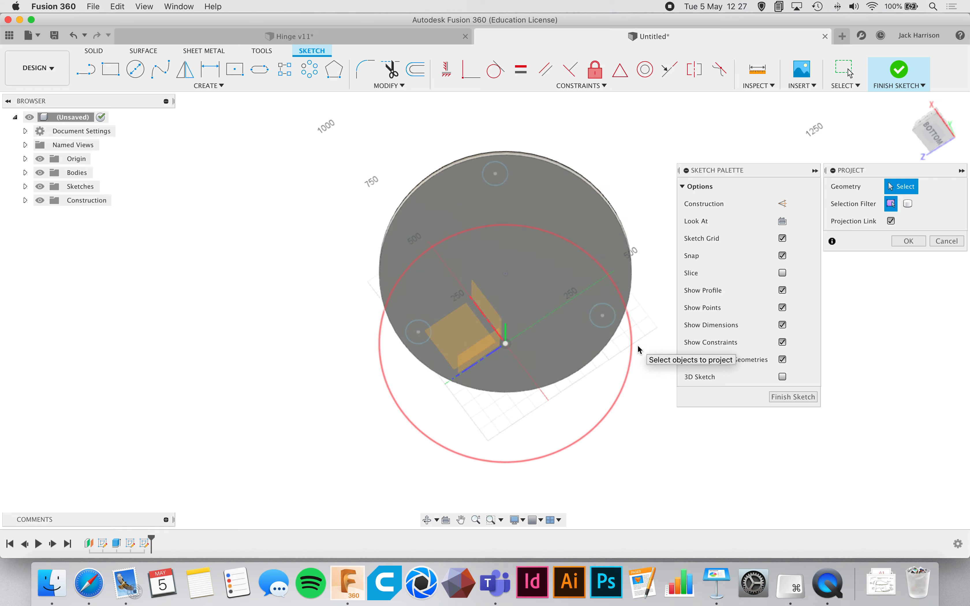
{"action": "scroll", "coordinate": [637, 349], "scroll_direction": "down", "scroll_amount": 2, "text": "shift"}
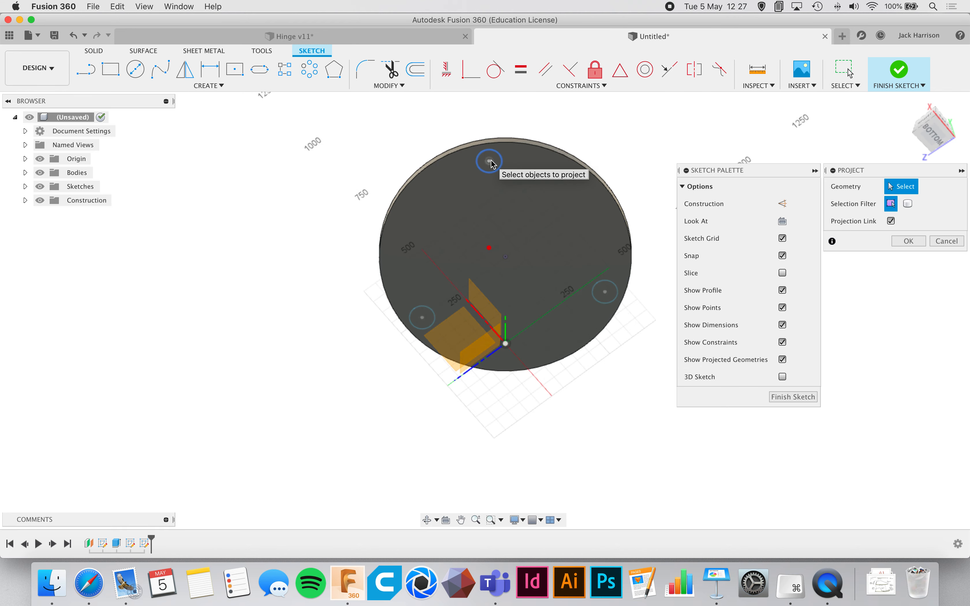
{"action": "left_click", "coordinate": [936, 145]}
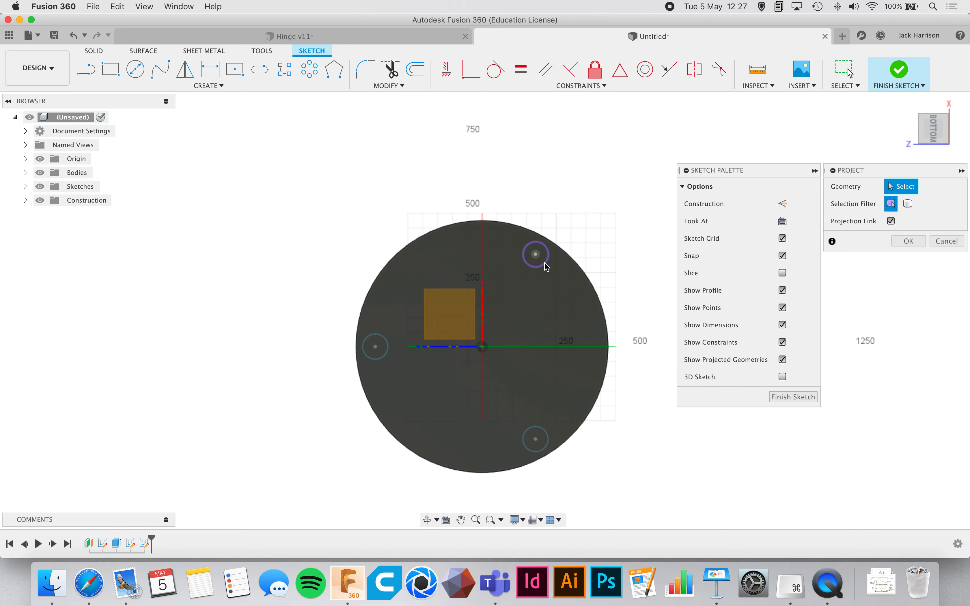
{"action": "left_click", "coordinate": [546, 266]}
{"action": "left_click", "coordinate": [544, 428]}
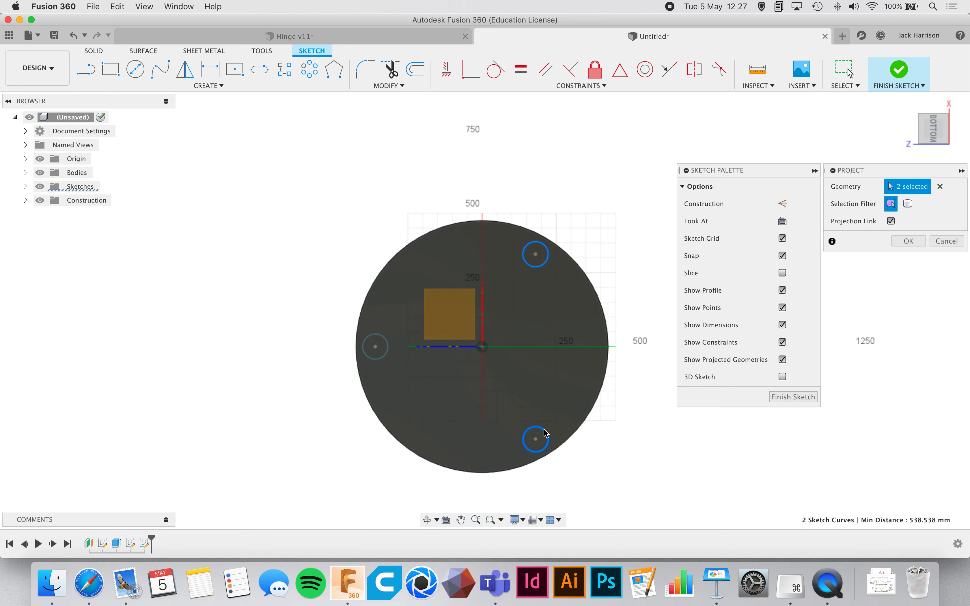
{"action": "left_click", "coordinate": [386, 356]}
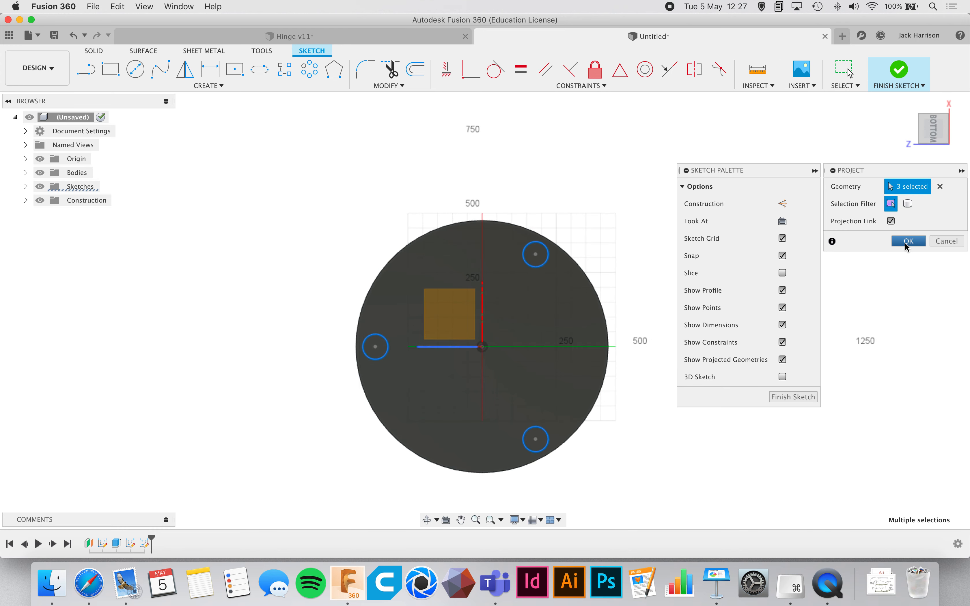
{"action": "left_click", "coordinate": [908, 241]}
{"action": "scroll", "coordinate": [634, 361], "scroll_direction": "up", "scroll_amount": 3}
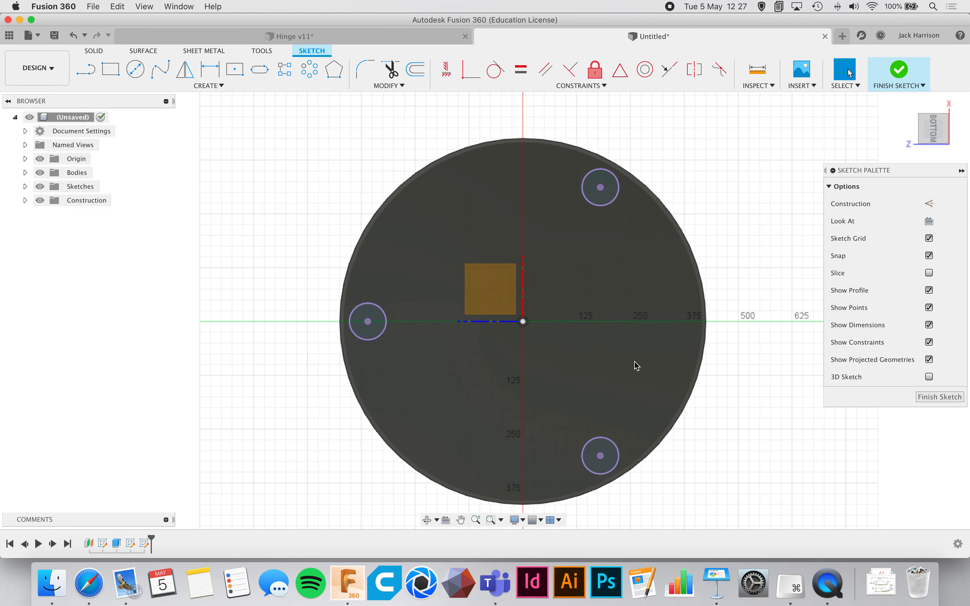
{"action": "scroll", "coordinate": [634, 360], "scroll_direction": "right", "scroll_amount": 3}
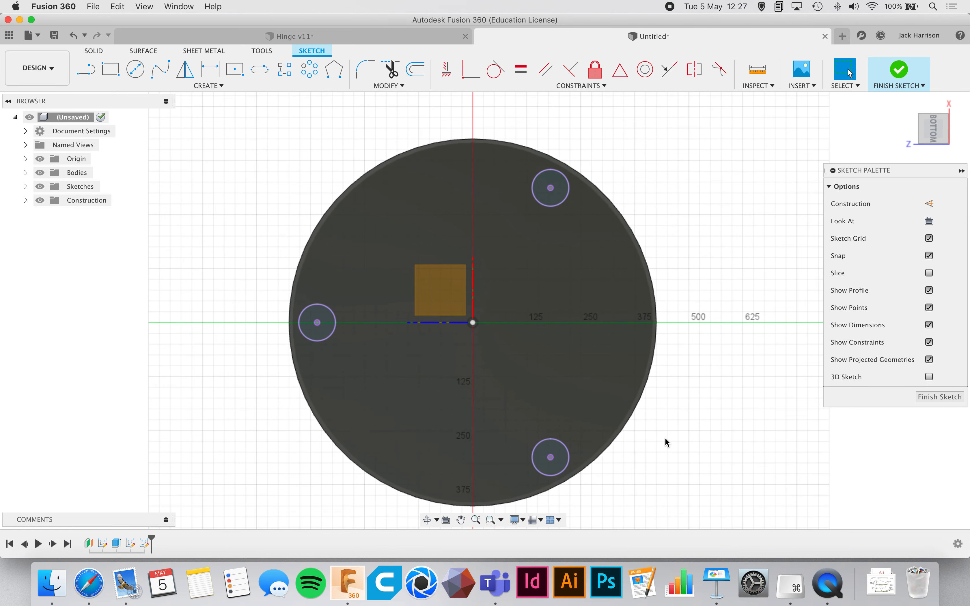
- Draw a 35 mm diameter circle concentric with the lower-right projected leg circle in the XZ plane sketch
{"action": "key", "text": "c"}
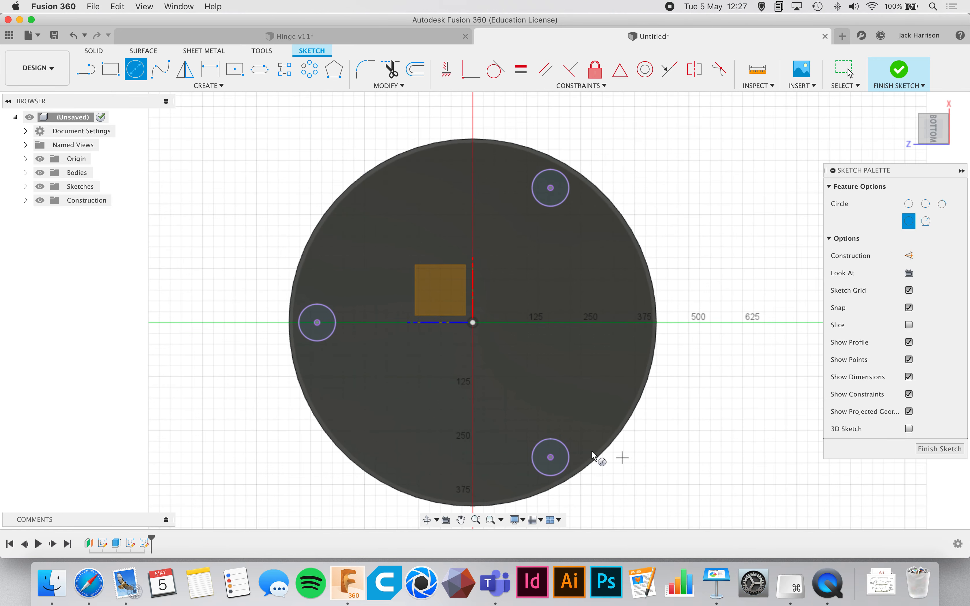
{"action": "left_click", "coordinate": [550, 457]}
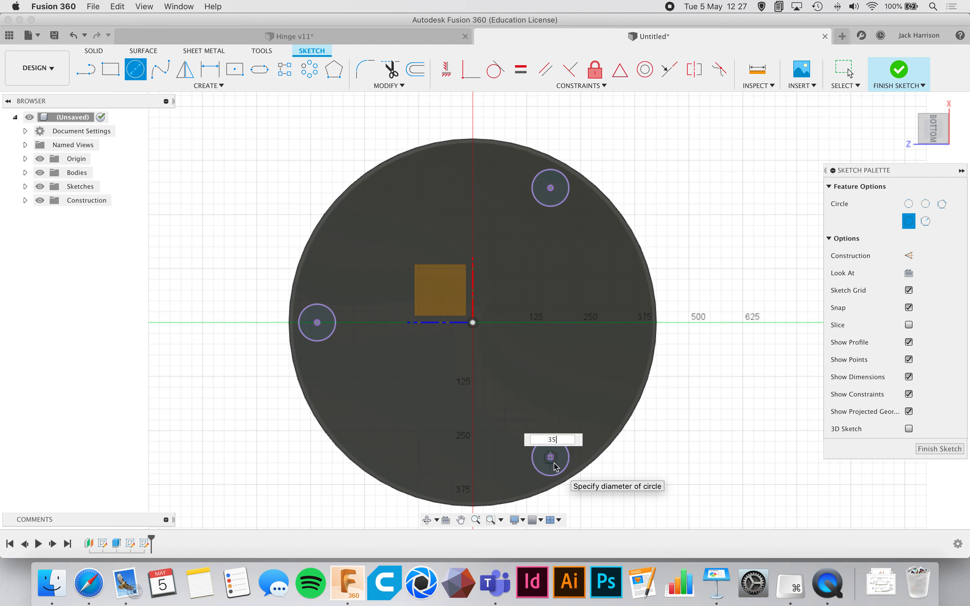
{"action": "type", "text": "35"}
{"action": "key", "text": "Return"}
{"action": "key", "text": "Escape"}
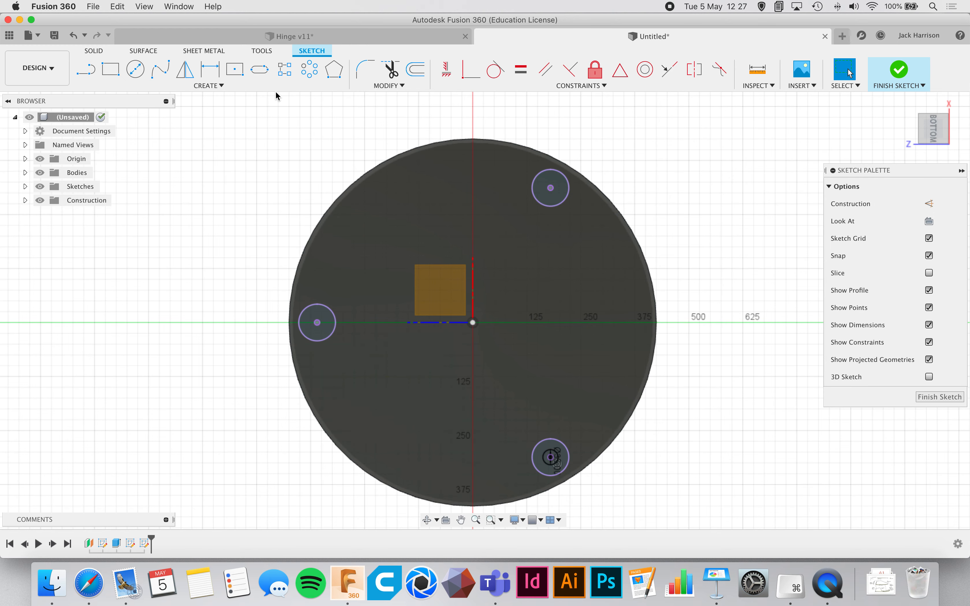
- Circular-pattern the 35 mm circle around the origin with a quantity of 3, and finish the sketch
{"action": "left_click", "coordinate": [317, 75]}
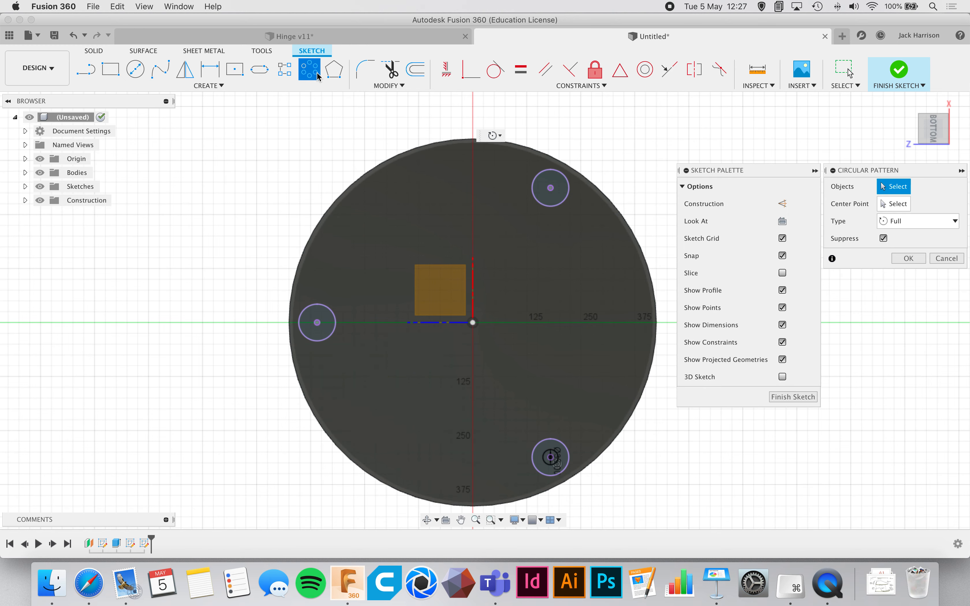
{"action": "left_click", "coordinate": [558, 459]}
{"action": "left_click", "coordinate": [888, 206]}
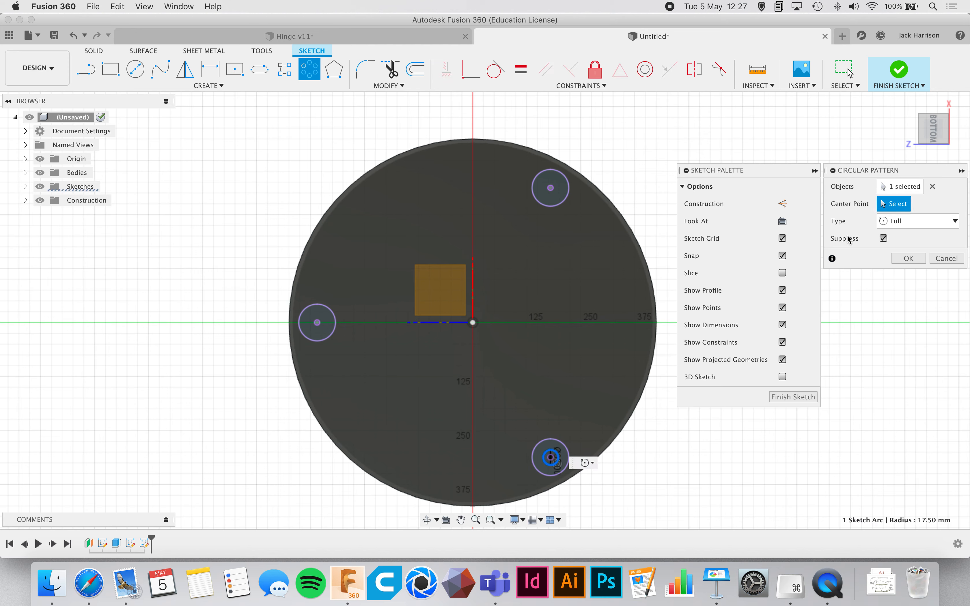
{"action": "left_click", "coordinate": [472, 324]}
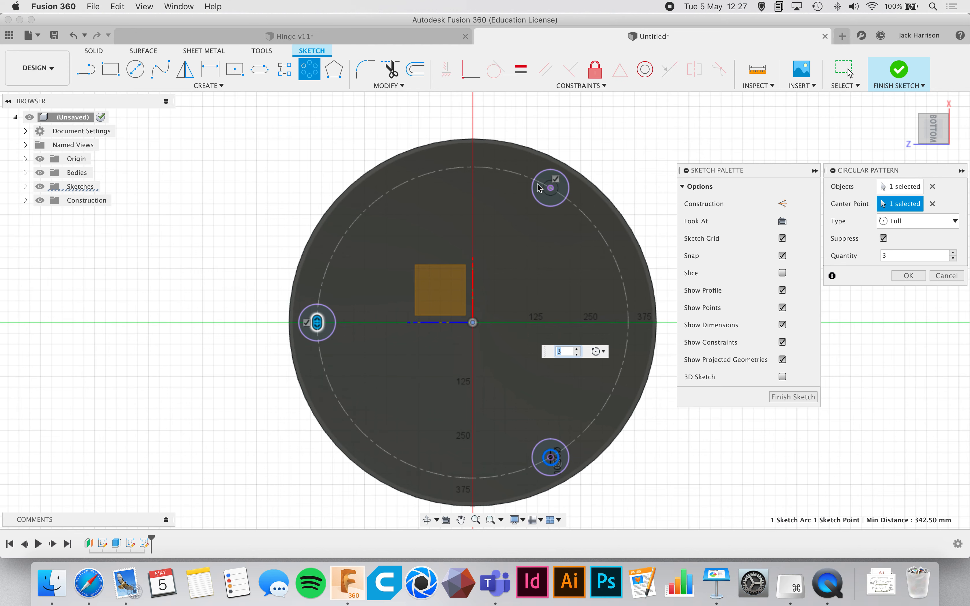
{"action": "left_click", "coordinate": [908, 275]}
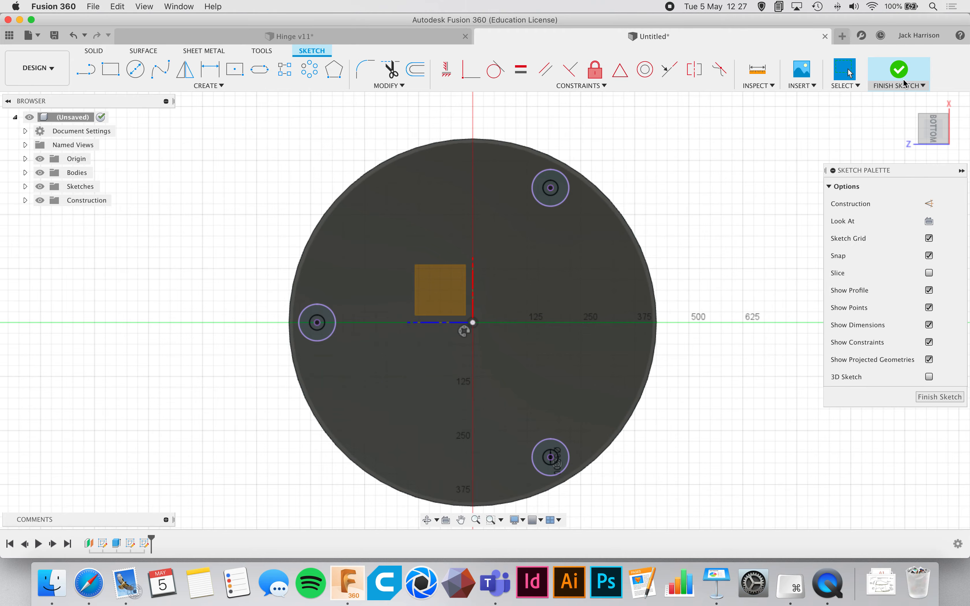
{"action": "left_click", "coordinate": [898, 70]}
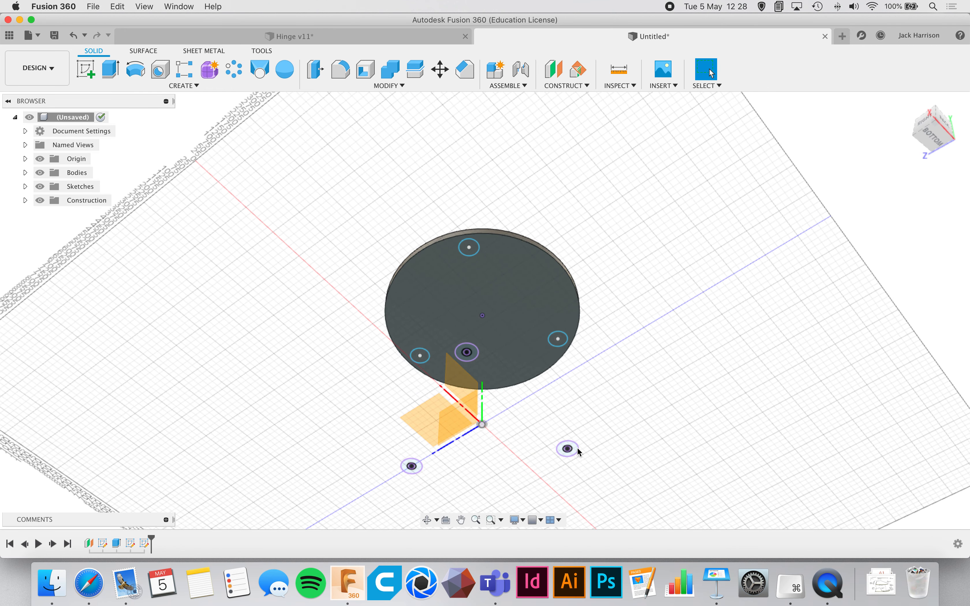
{"action": "left_click", "coordinate": [259, 70]}
{"action": "scroll", "coordinate": [471, 231], "scroll_direction": "down", "scroll_amount": 2}
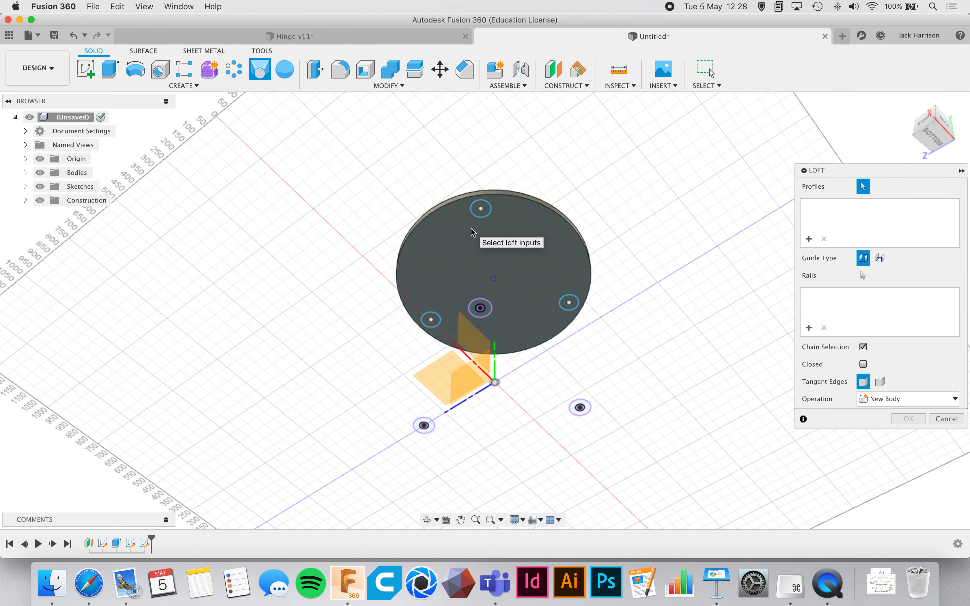
{"action": "scroll", "coordinate": [472, 232], "scroll_direction": "up", "scroll_amount": 4}
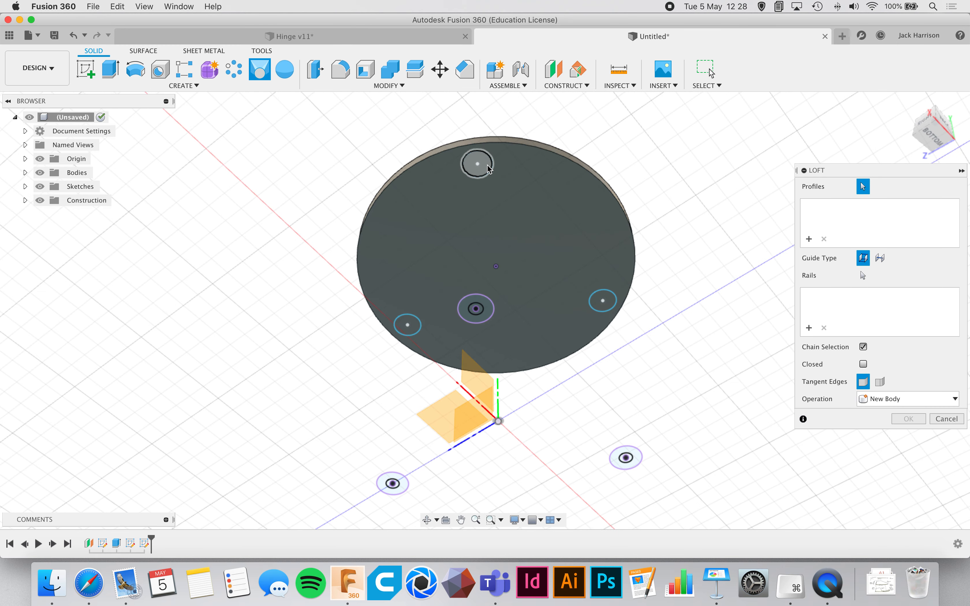
{"action": "left_click", "coordinate": [487, 165]}
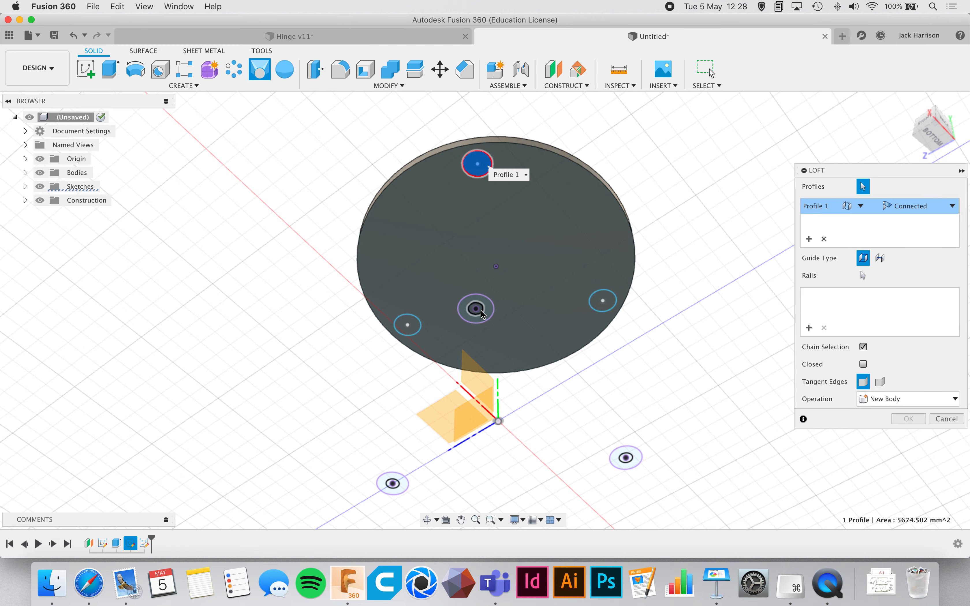
{"action": "scroll", "coordinate": [477, 312], "scroll_direction": "up", "scroll_amount": 5}
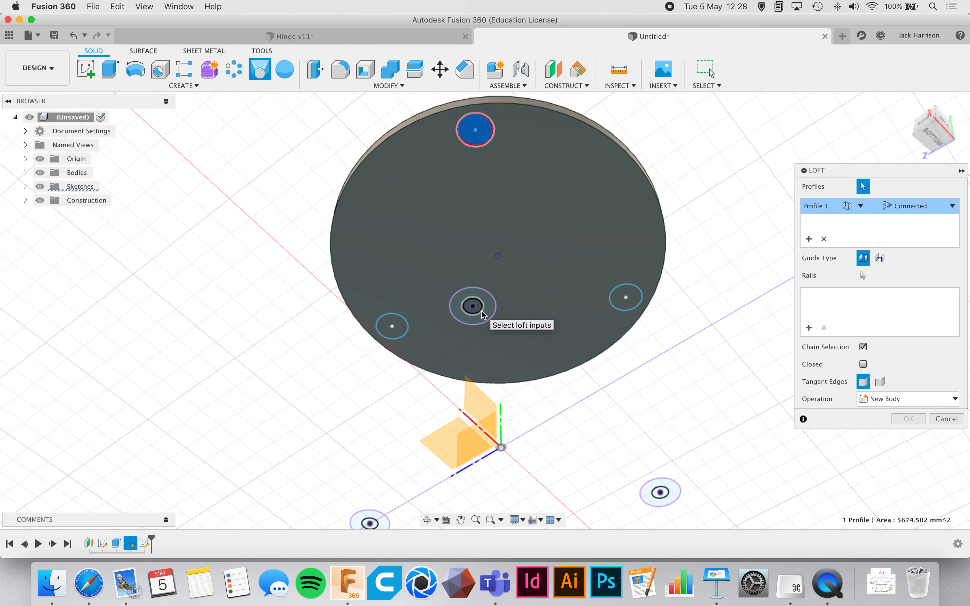
{"action": "left_click", "coordinate": [469, 309]}
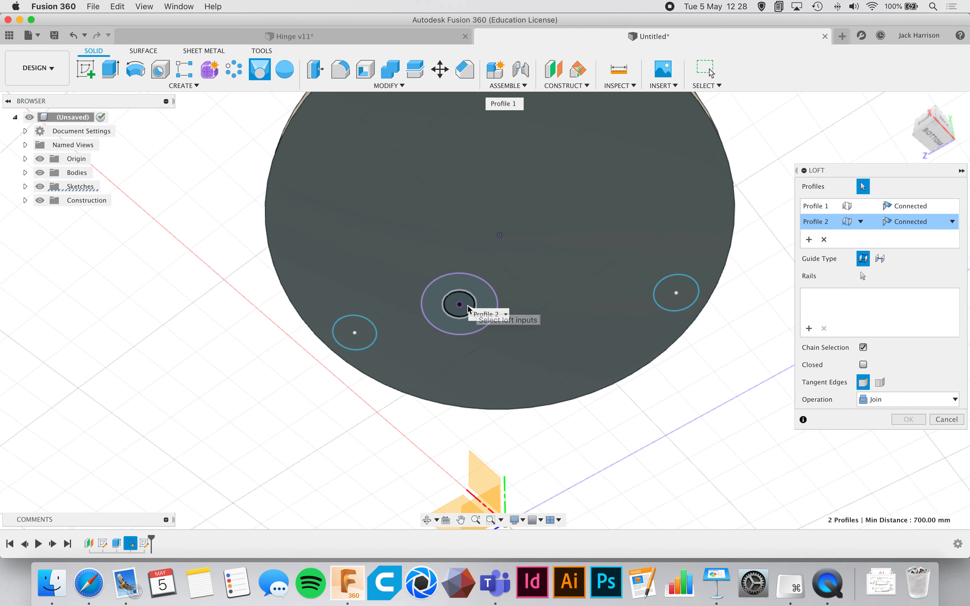
{"action": "scroll", "coordinate": [512, 276], "scroll_direction": "down", "scroll_amount": 4}
{"action": "scroll", "coordinate": [511, 276], "scroll_direction": "up", "scroll_amount": 10, "text": "shift"}
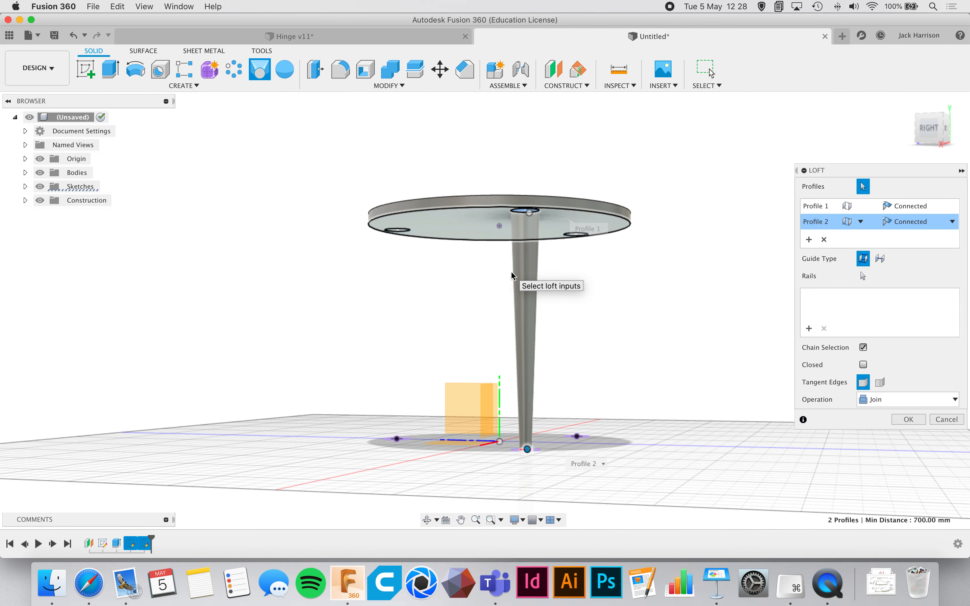
{"action": "scroll", "coordinate": [512, 276], "scroll_direction": "up", "scroll_amount": 8, "text": "shift"}
{"action": "scroll", "coordinate": [512, 276], "scroll_direction": "up", "scroll_amount": 8, "text": "shift"}
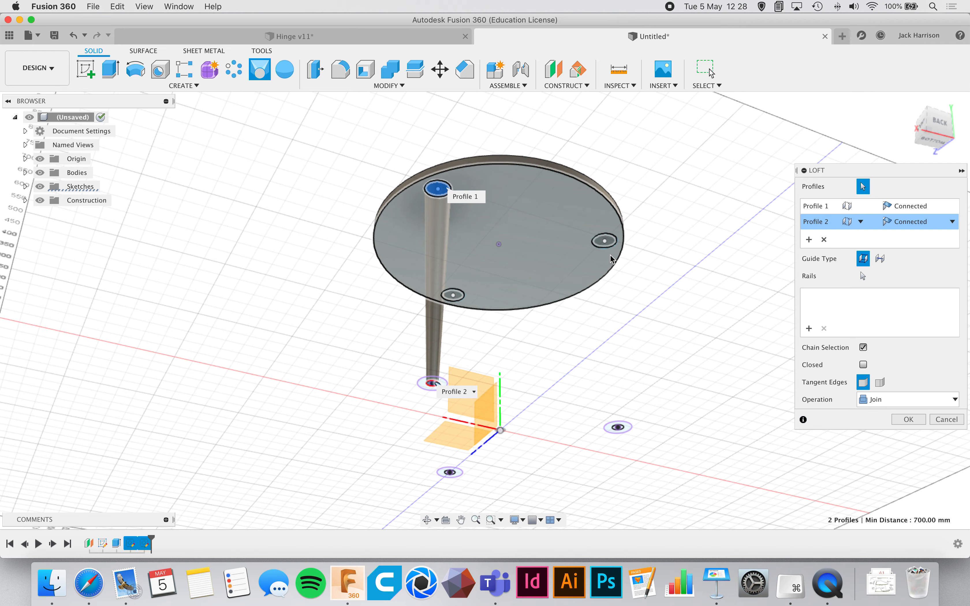
{"action": "scroll", "coordinate": [624, 313], "scroll_direction": "down", "scroll_amount": 5, "text": "shift"}
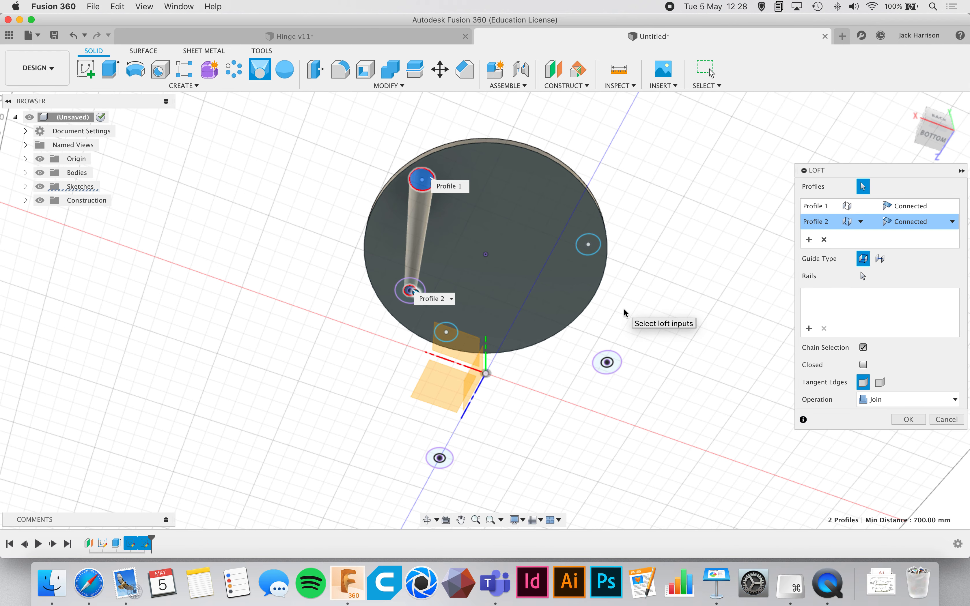
{"action": "left_click", "coordinate": [854, 209]}
{"action": "left_click", "coordinate": [821, 208]}
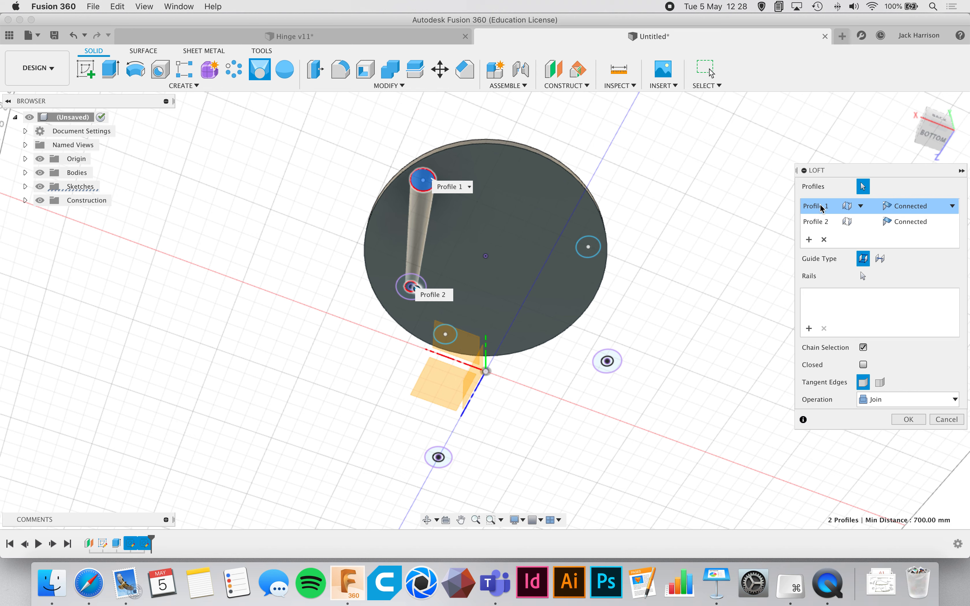
{"action": "left_click", "coordinate": [596, 252]}
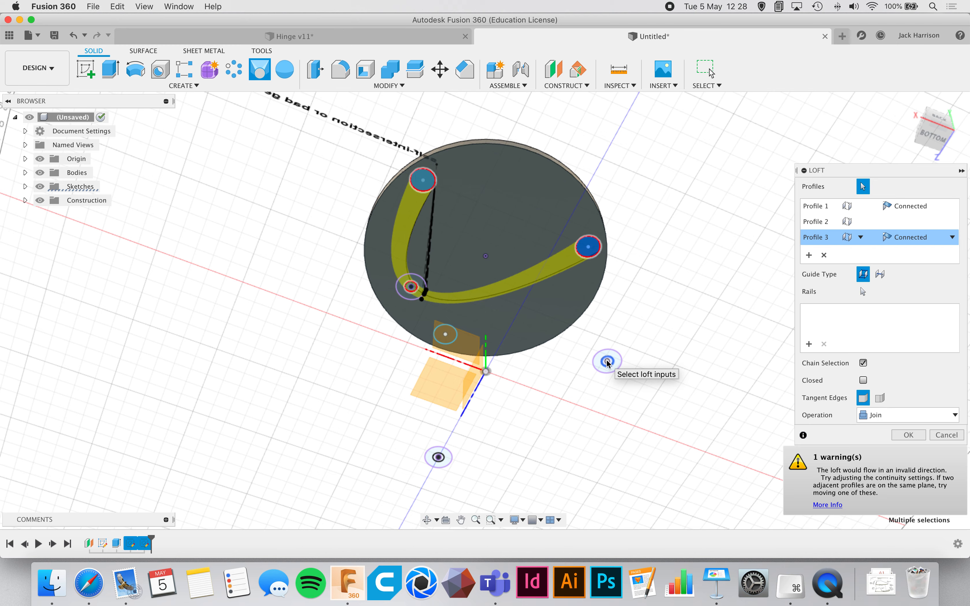
{"action": "scroll", "coordinate": [607, 364], "scroll_direction": "up", "scroll_amount": 3}
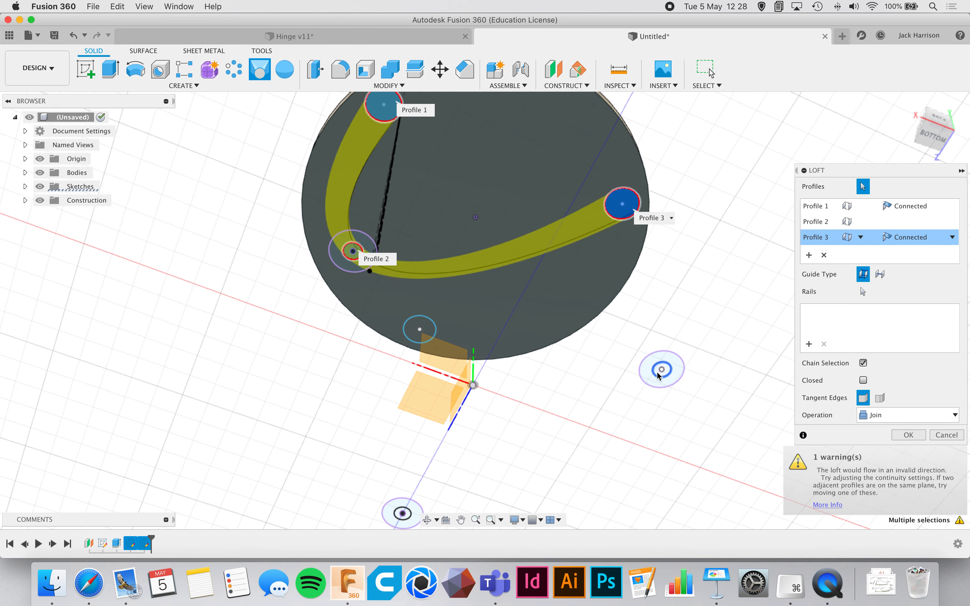
{"action": "left_click", "coordinate": [661, 370]}
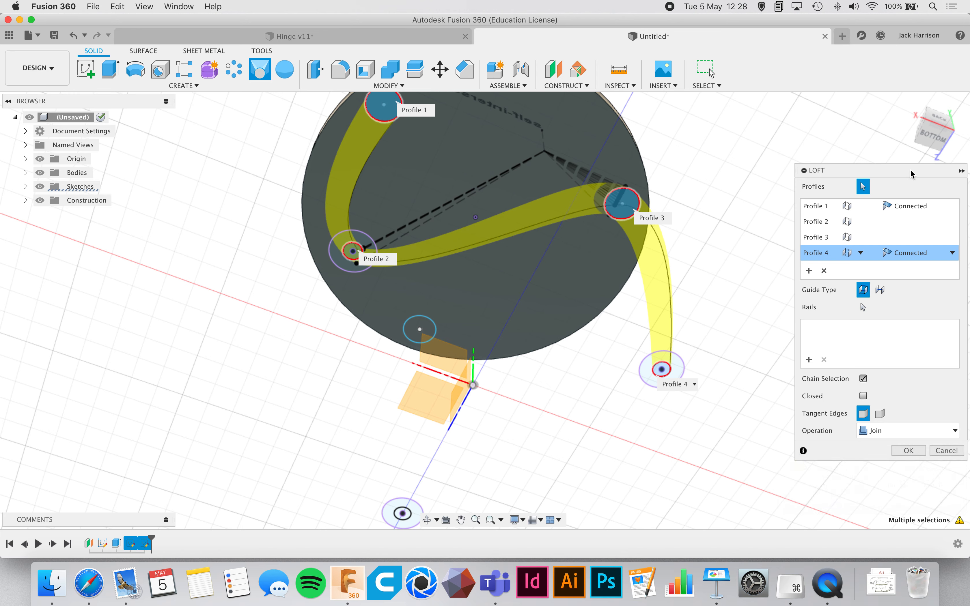
{"action": "left_click_drag", "start_coordinate": [912, 173], "coordinate": [858, 139]}
{"action": "left_click", "coordinate": [892, 417]}
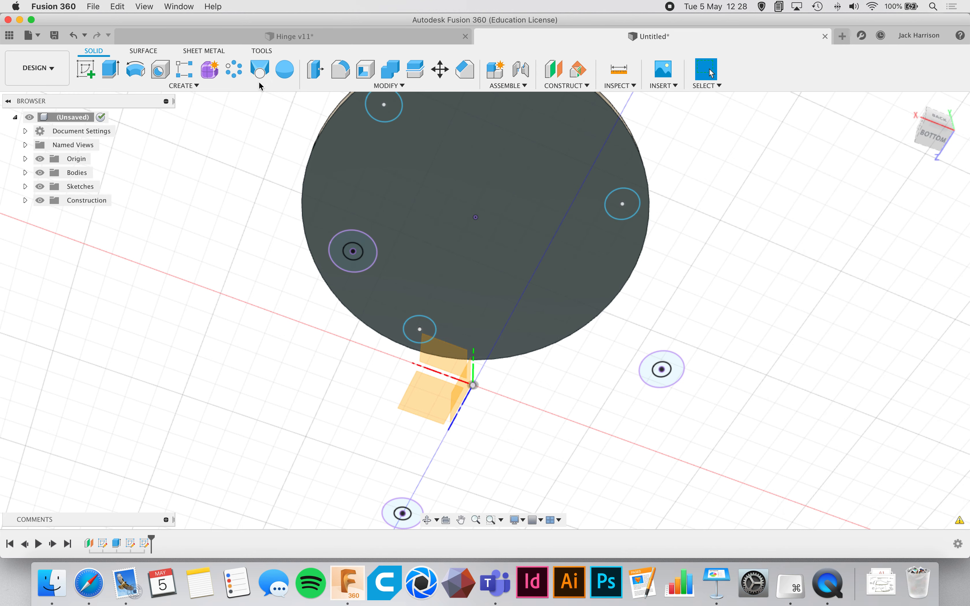
- Loft one leg from an 85 mm circle on the tabletop's underside to the 35 mm circle below it as a new body
{"action": "left_click", "coordinate": [260, 70]}
{"action": "left_click", "coordinate": [392, 101]}
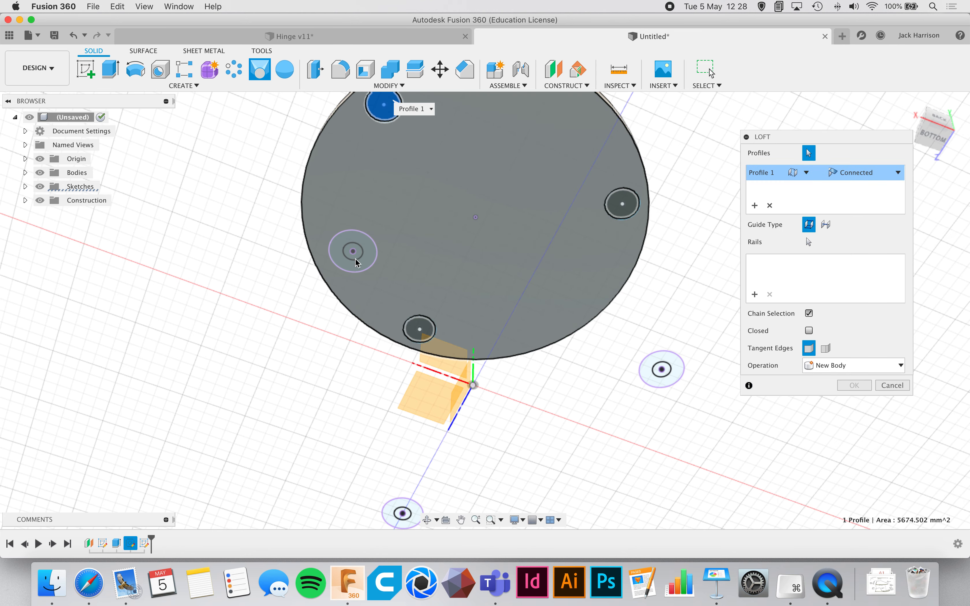
{"action": "left_click", "coordinate": [354, 252]}
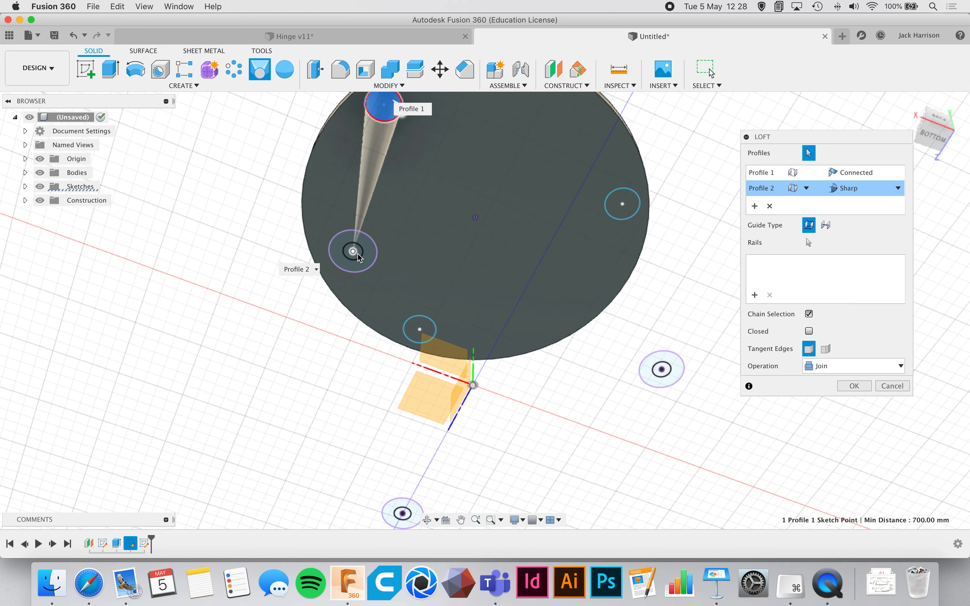
{"action": "scroll", "coordinate": [354, 256], "scroll_direction": "up", "scroll_amount": 10}
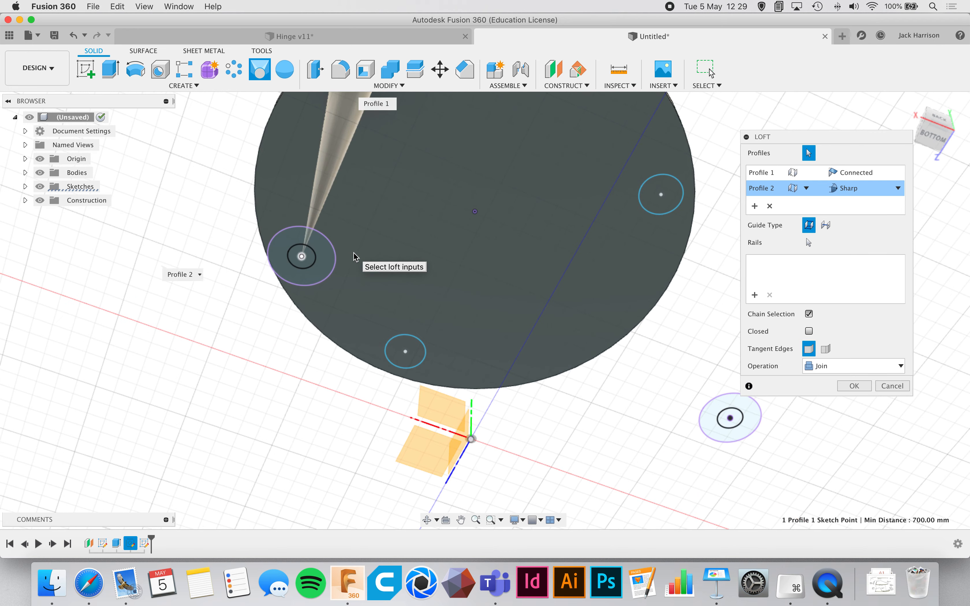
{"action": "scroll", "coordinate": [354, 257], "scroll_direction": "up", "scroll_amount": 5}
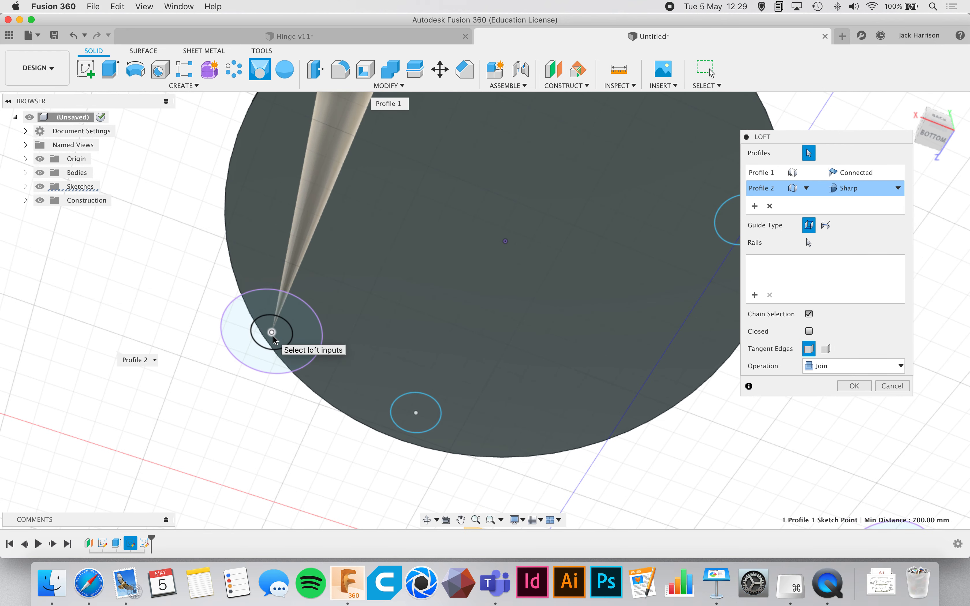
{"action": "left_click", "coordinate": [770, 206]}
{"action": "scroll", "coordinate": [545, 246], "scroll_direction": "up", "scroll_amount": 2}
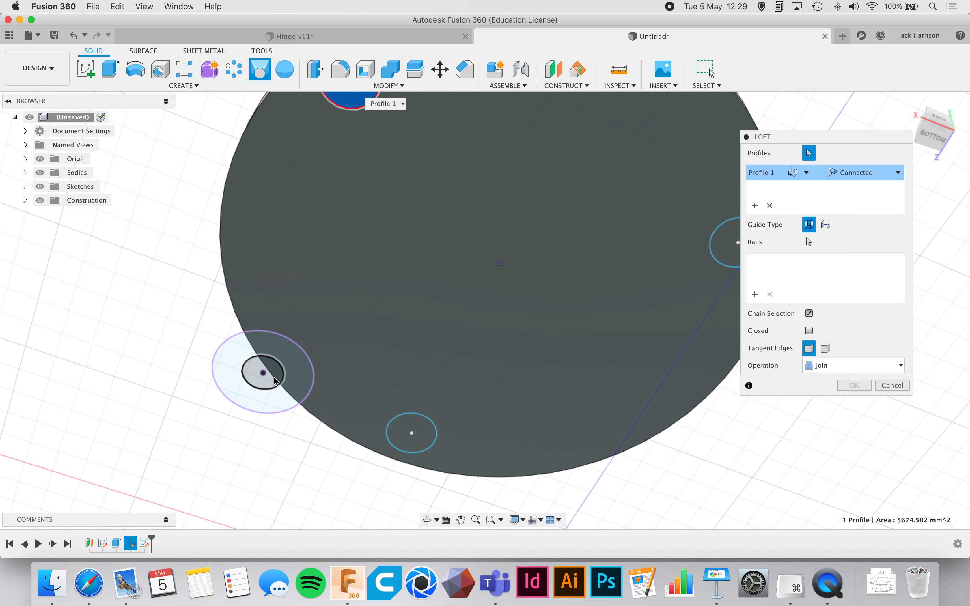
{"action": "left_click", "coordinate": [274, 385]}
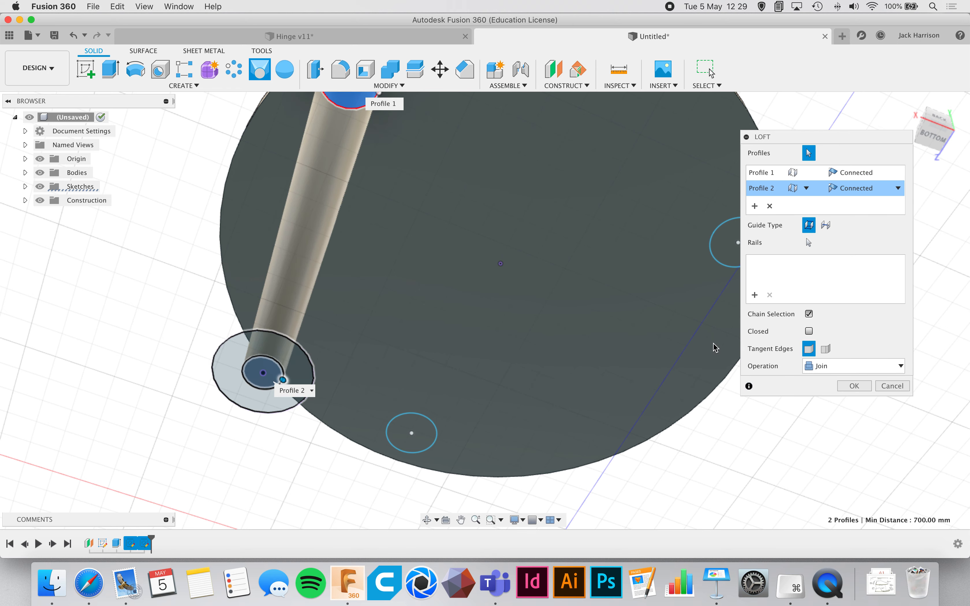
{"action": "left_click", "coordinate": [813, 365]}
{"action": "left_click", "coordinate": [832, 418]}
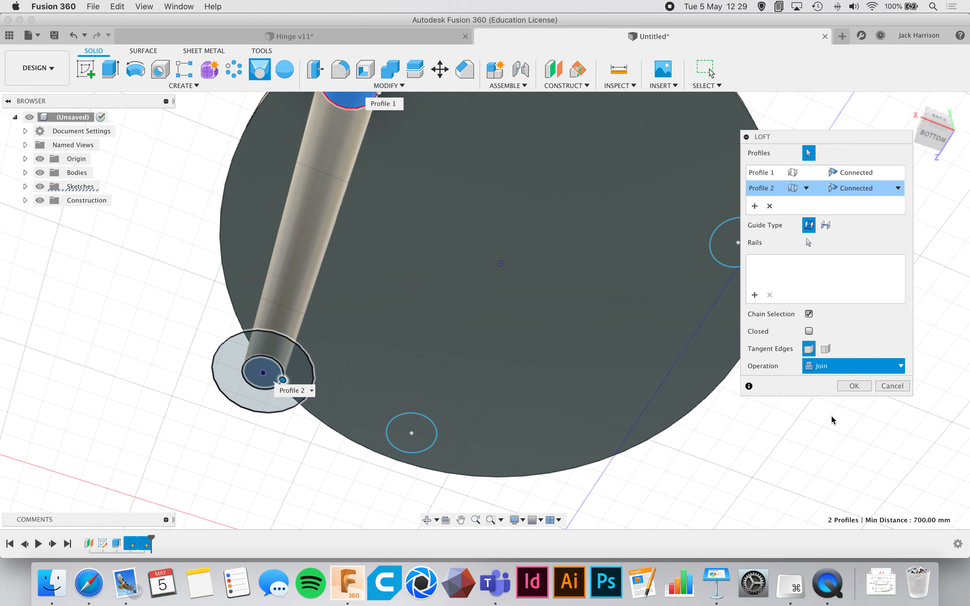
{"action": "left_click", "coordinate": [855, 386]}
- Toggle the visibility of Body1 and Body2 to check that the tabletop and leg are separate bodies
{"action": "scroll", "coordinate": [636, 370], "scroll_direction": "up", "scroll_amount": 10, "text": "shift"}
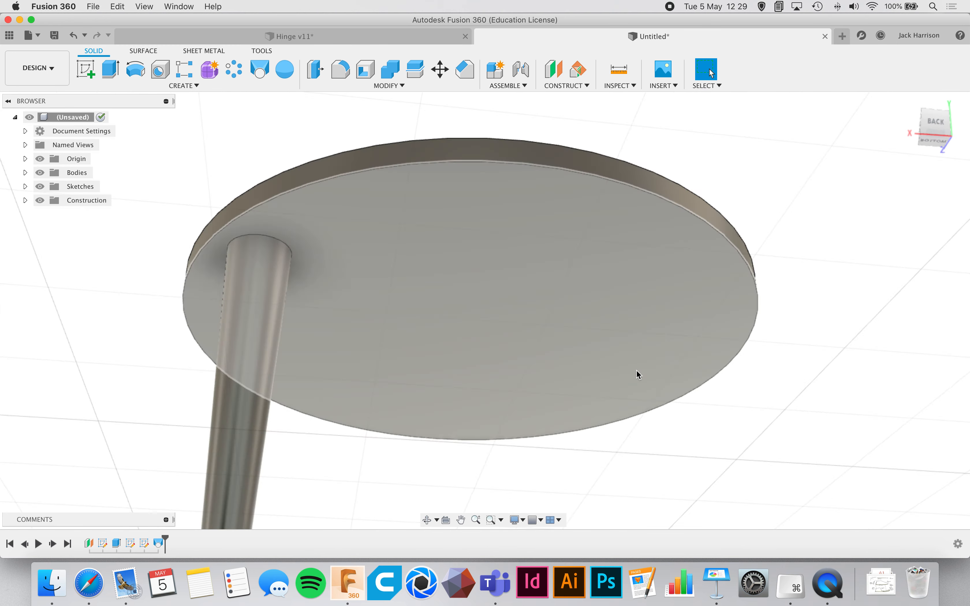
{"action": "scroll", "coordinate": [637, 370], "scroll_direction": "down", "scroll_amount": 4}
{"action": "scroll", "coordinate": [636, 370], "scroll_direction": "down", "scroll_amount": 3}
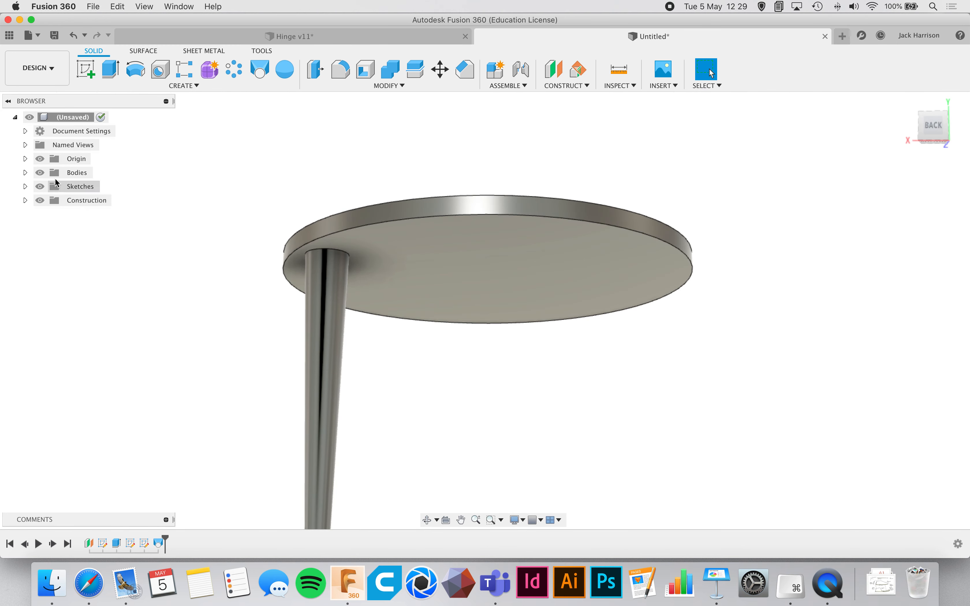
{"action": "left_click", "coordinate": [25, 173]}
{"action": "left_click", "coordinate": [50, 186]}
{"action": "left_click", "coordinate": [50, 186]}
{"action": "left_click", "coordinate": [50, 200]}
{"action": "left_click", "coordinate": [50, 200]}
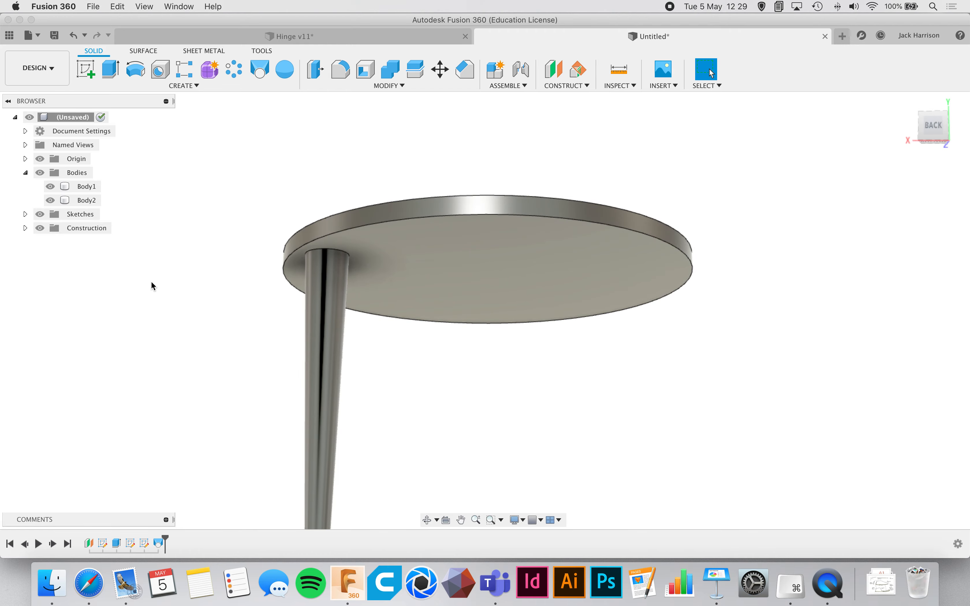
- Circular-pattern the leg body around the vertical Y axis with a full distribution and a quantity of 3
{"action": "scroll", "coordinate": [152, 282], "scroll_direction": "down", "scroll_amount": 5}
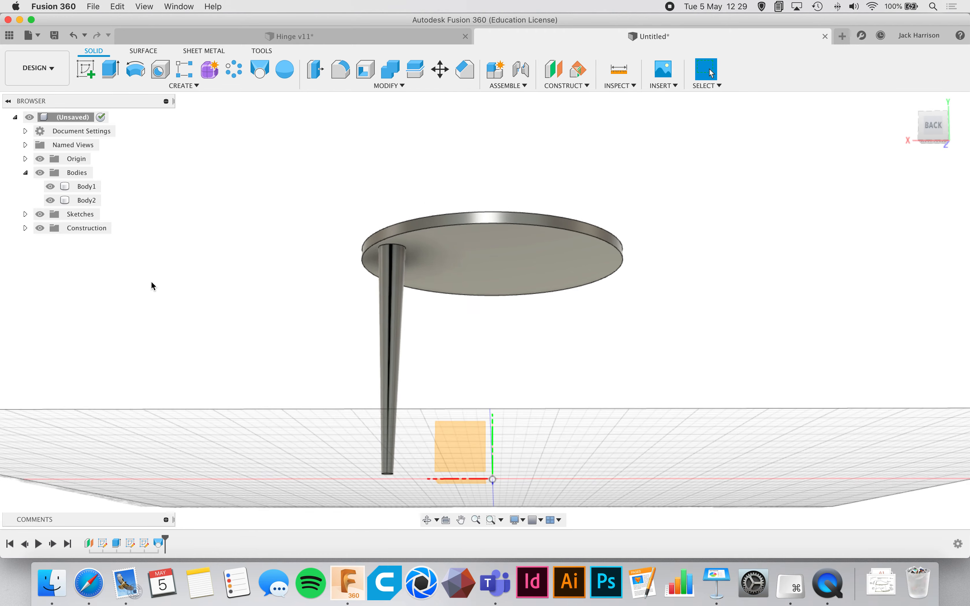
{"action": "scroll", "coordinate": [151, 281], "scroll_direction": "up", "scroll_amount": 5, "text": "shift"}
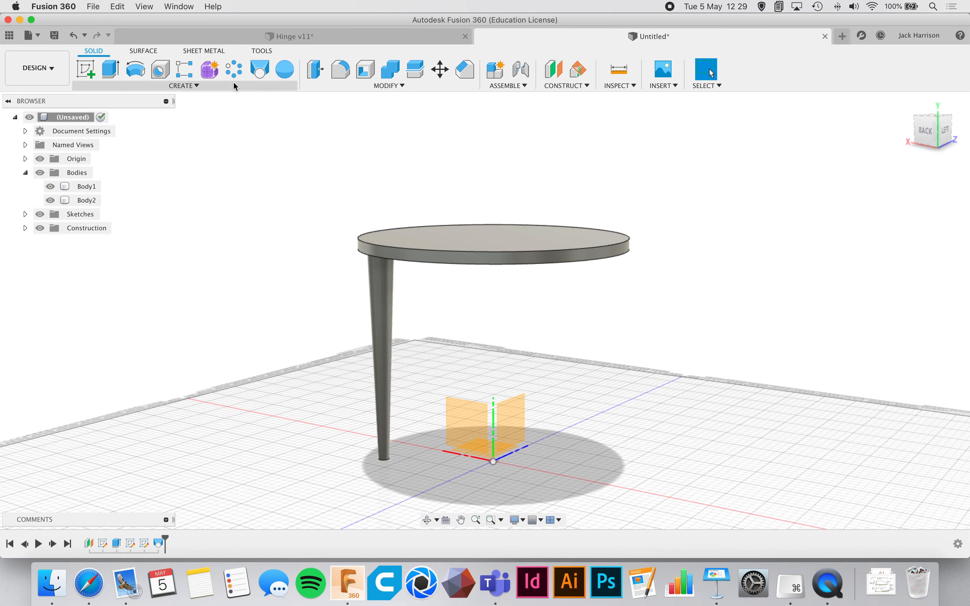
{"action": "left_click", "coordinate": [236, 70]}
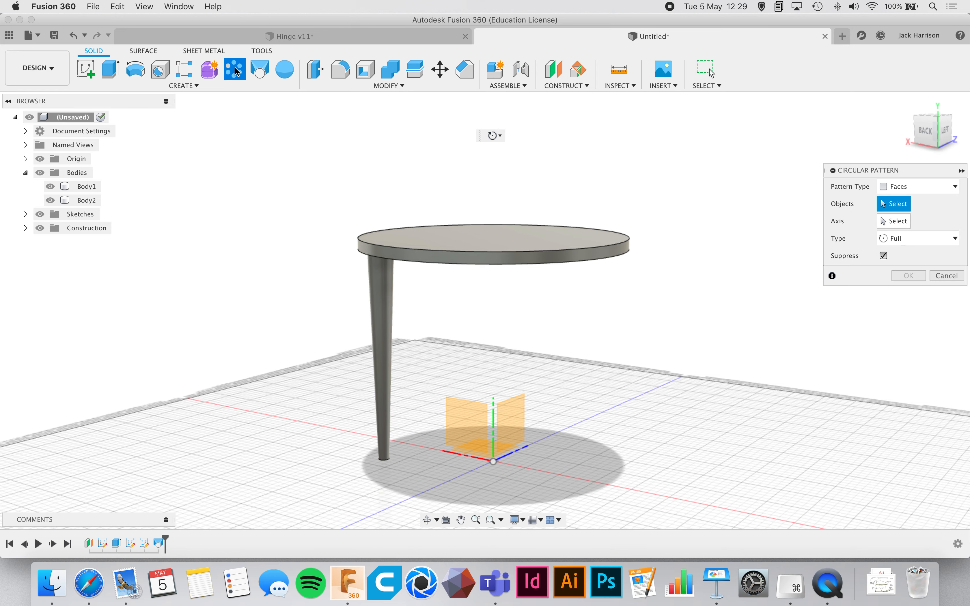
{"action": "left_click", "coordinate": [898, 187]}
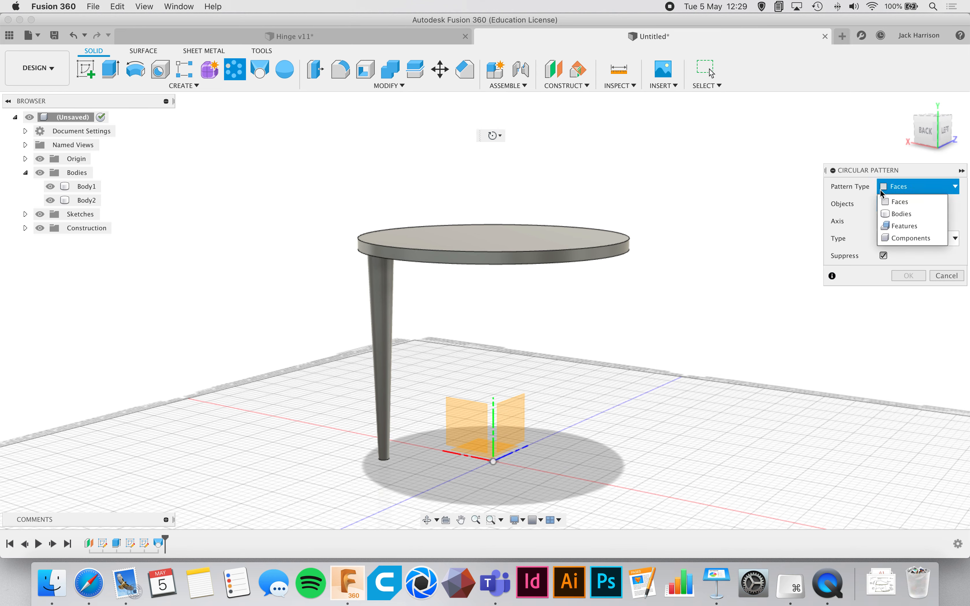
{"action": "left_click", "coordinate": [890, 213]}
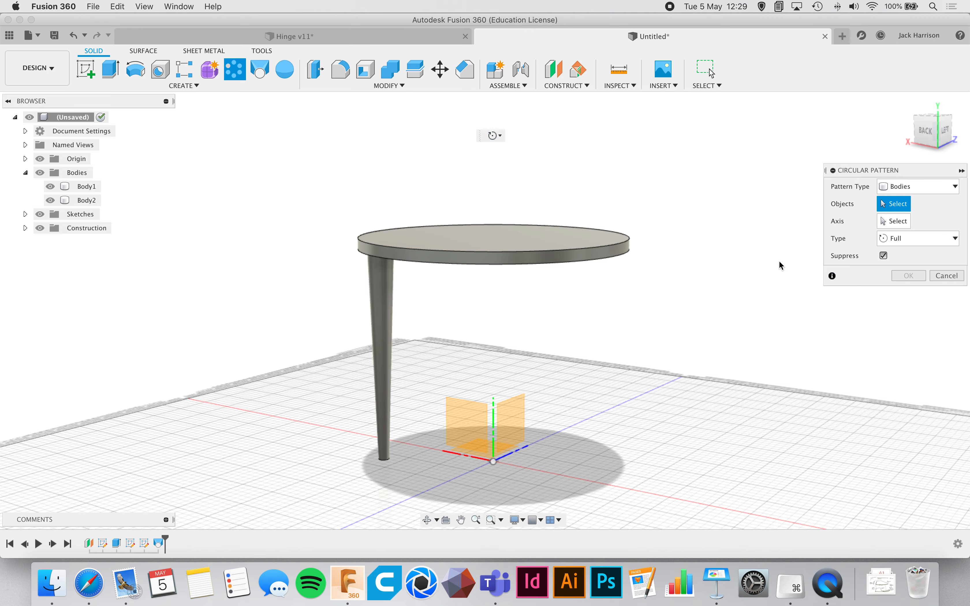
{"action": "left_click", "coordinate": [390, 295]}
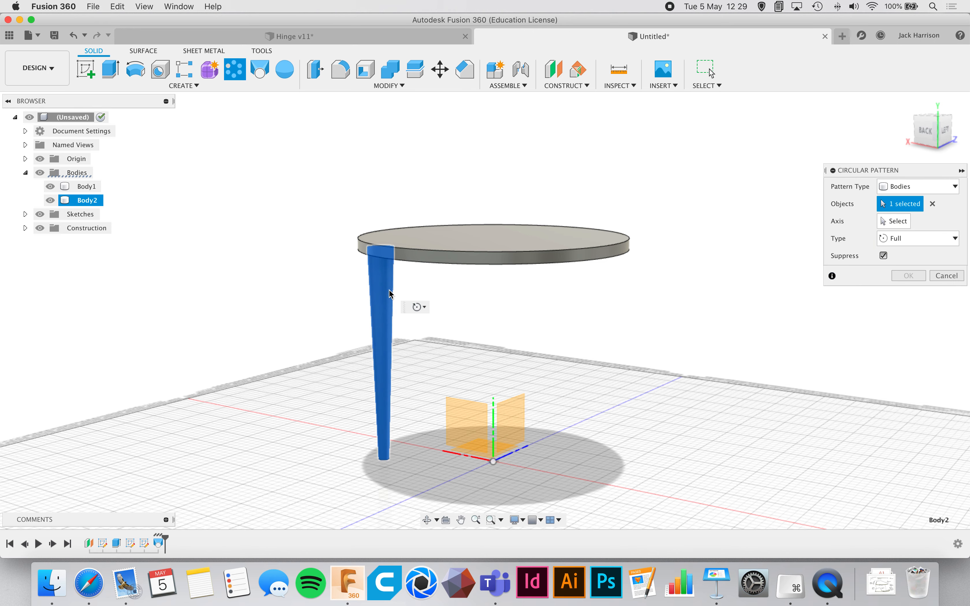
{"action": "left_click", "coordinate": [890, 224]}
{"action": "scroll", "coordinate": [656, 419], "scroll_direction": "down", "scroll_amount": 3}
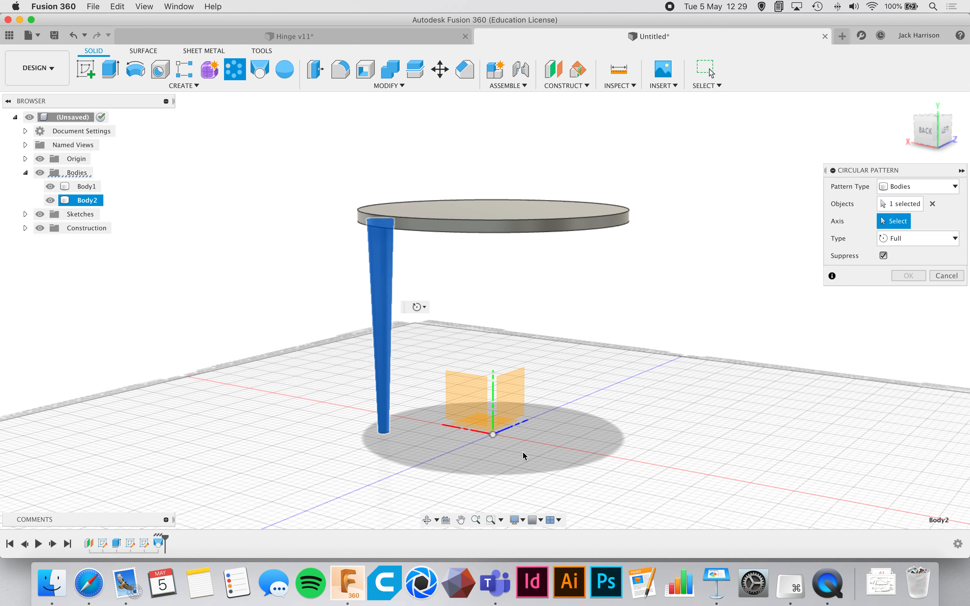
{"action": "scroll", "coordinate": [522, 453], "scroll_direction": "down", "scroll_amount": 1}
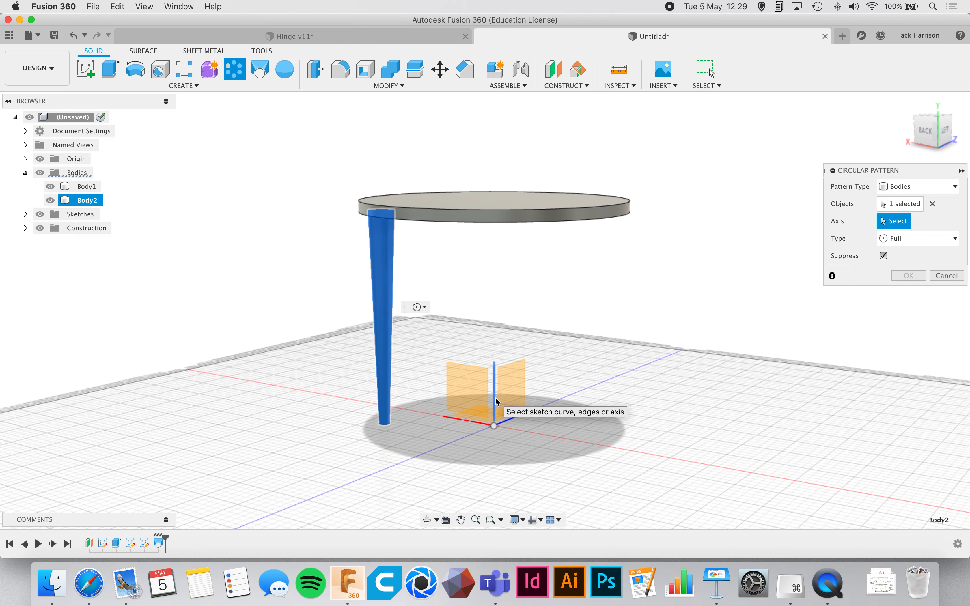
{"action": "scroll", "coordinate": [495, 398], "scroll_direction": "down", "scroll_amount": 5, "text": "shift"}
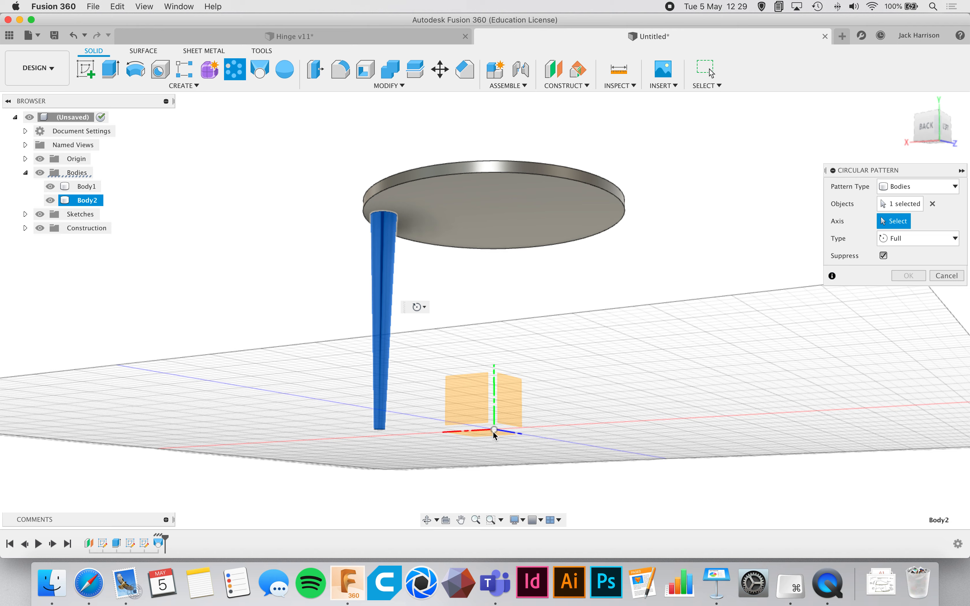
{"action": "left_click", "coordinate": [494, 391]}
{"action": "scroll", "coordinate": [635, 368], "scroll_direction": "left", "scroll_amount": 5, "text": "shift"}
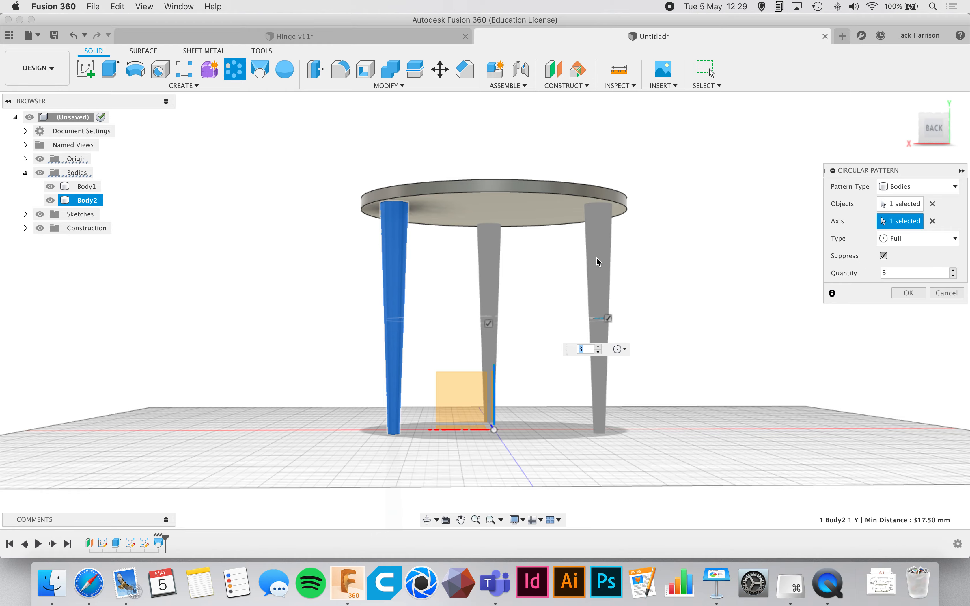
{"action": "left_click", "coordinate": [907, 290]}
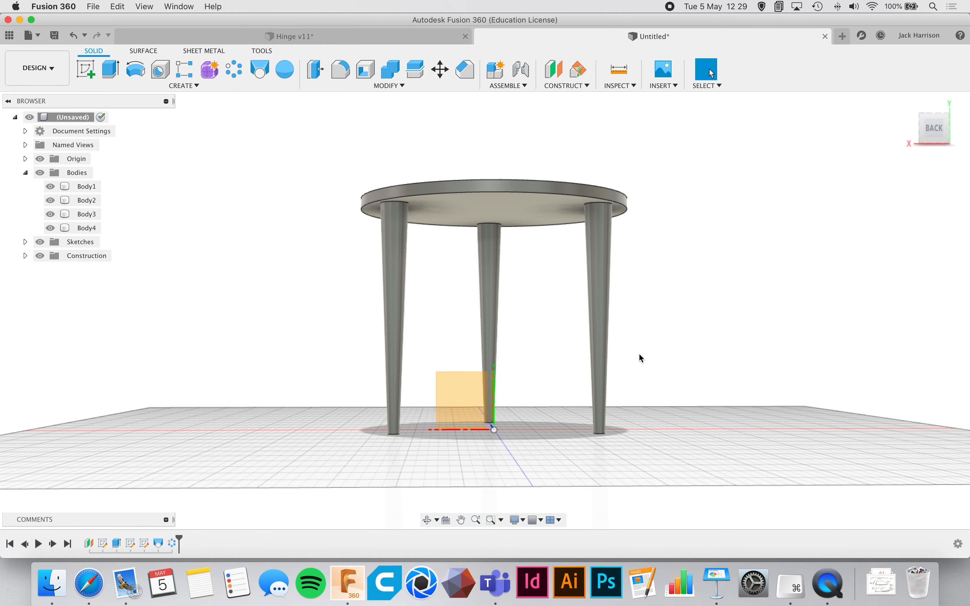
- Fillet the upper circular edge of the tabletop with a 10 mm constant radius
{"action": "scroll", "coordinate": [639, 353], "scroll_direction": "right", "scroll_amount": 8, "text": "shift"}
{"action": "scroll", "coordinate": [639, 354], "scroll_direction": "down", "scroll_amount": 8, "text": "shift"}
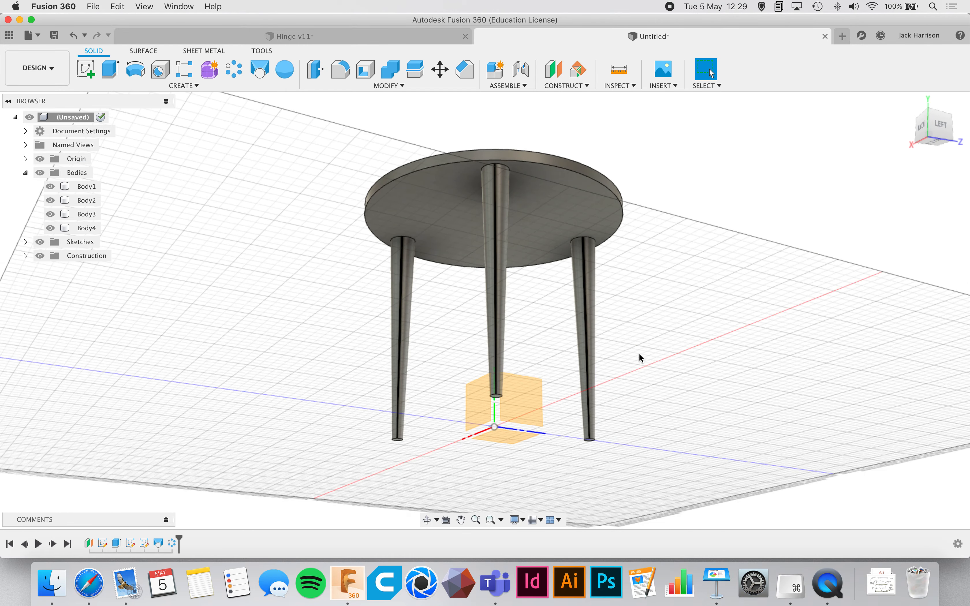
{"action": "scroll", "coordinate": [639, 354], "scroll_direction": "up", "scroll_amount": 8, "text": "shift"}
{"action": "scroll", "coordinate": [498, 180], "scroll_direction": "up", "scroll_amount": 5}
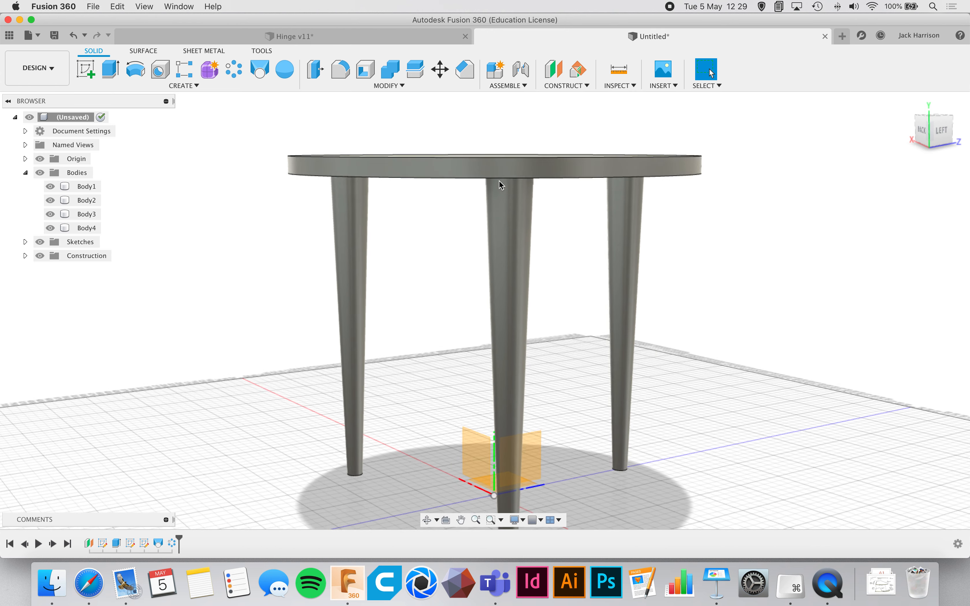
{"action": "scroll", "coordinate": [499, 181], "scroll_direction": "up", "scroll_amount": 6, "text": "shift"}
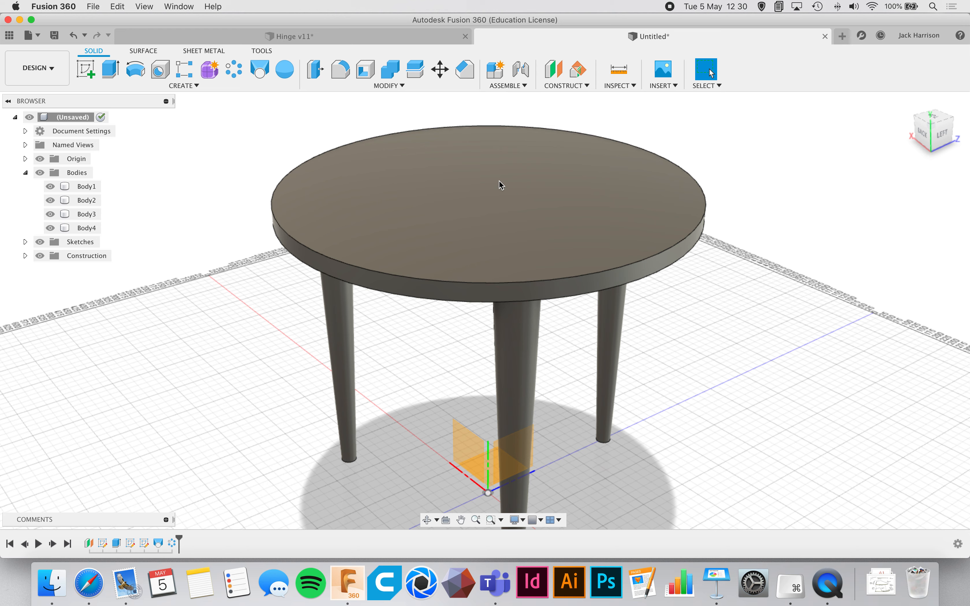
{"action": "left_click", "coordinate": [496, 197]}
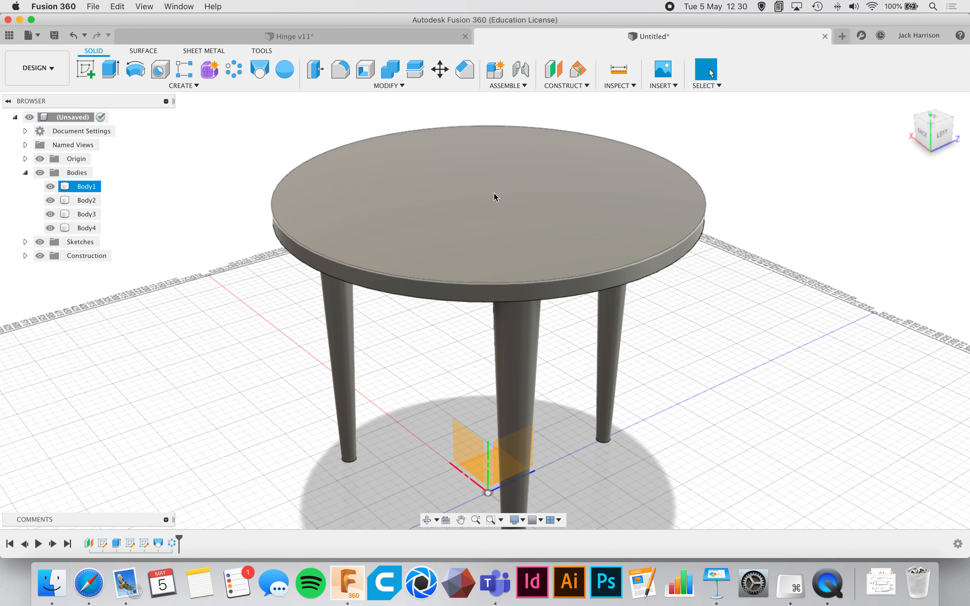
{"action": "key", "text": "f"}
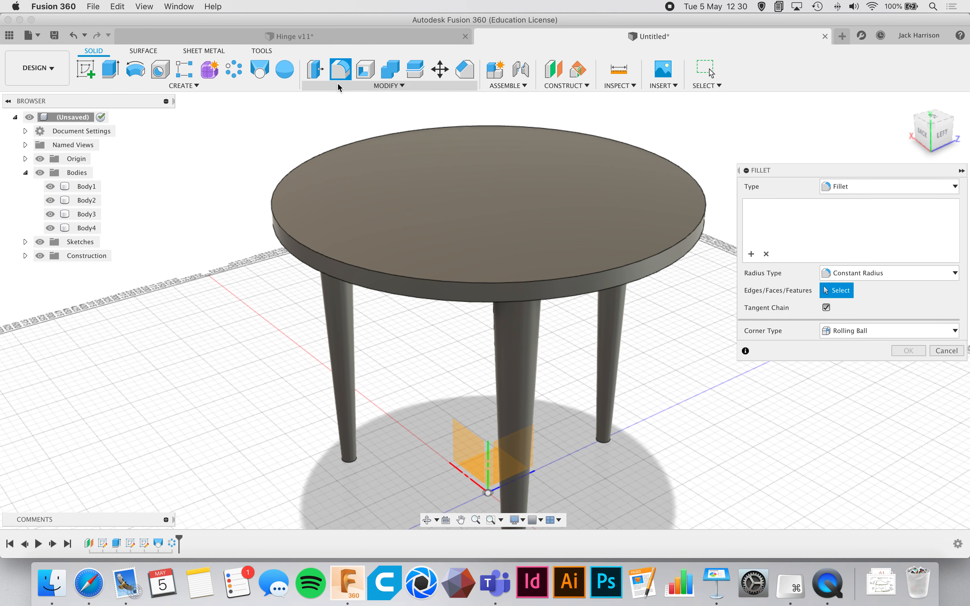
{"action": "left_click", "coordinate": [338, 85]}
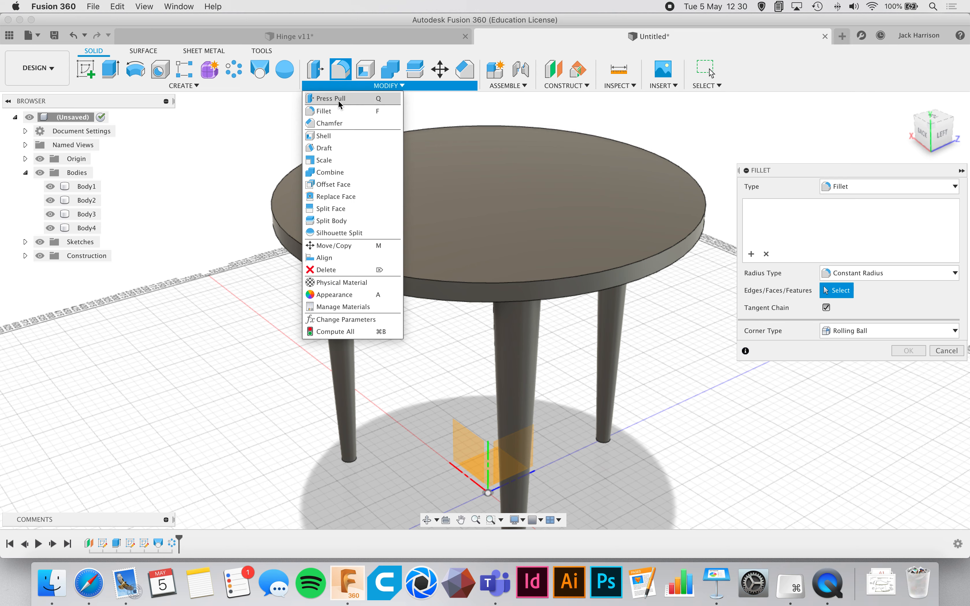
{"action": "left_click", "coordinate": [337, 111]}
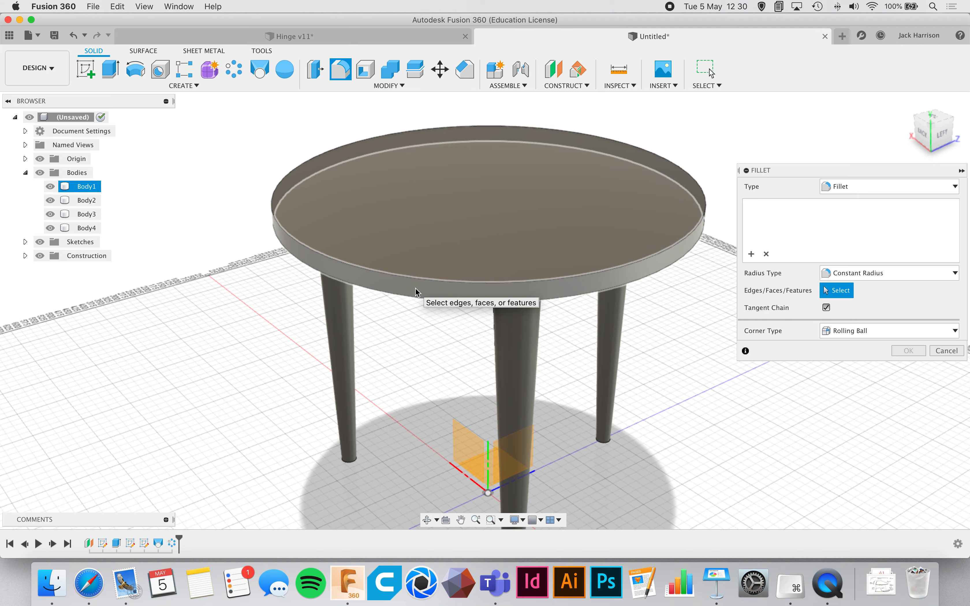
{"action": "left_click", "coordinate": [433, 280]}
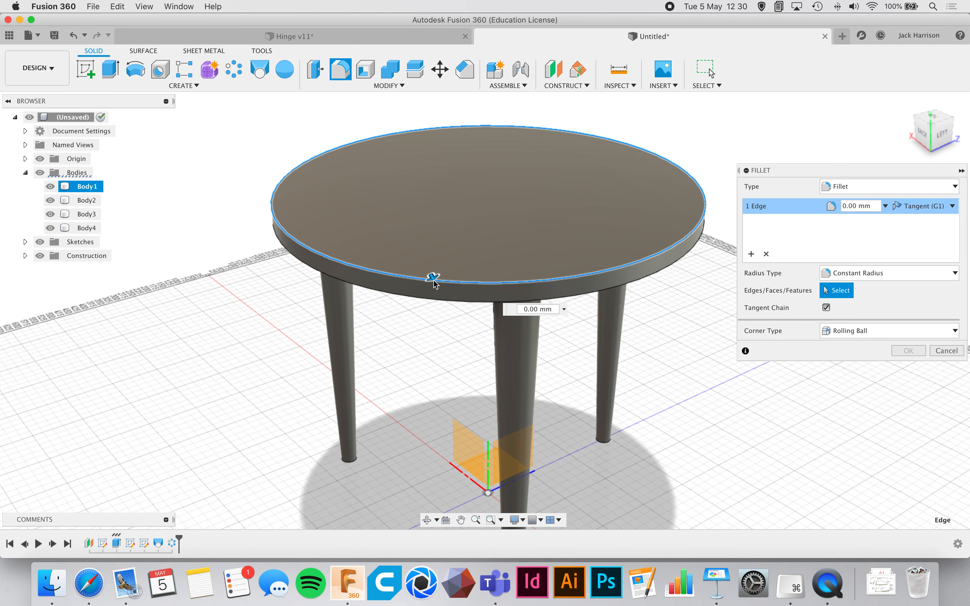
{"action": "scroll", "coordinate": [433, 280], "scroll_direction": "up", "scroll_amount": 2}
{"action": "scroll", "coordinate": [433, 279], "scroll_direction": "up", "scroll_amount": 2}
{"action": "type", "text": "1"}
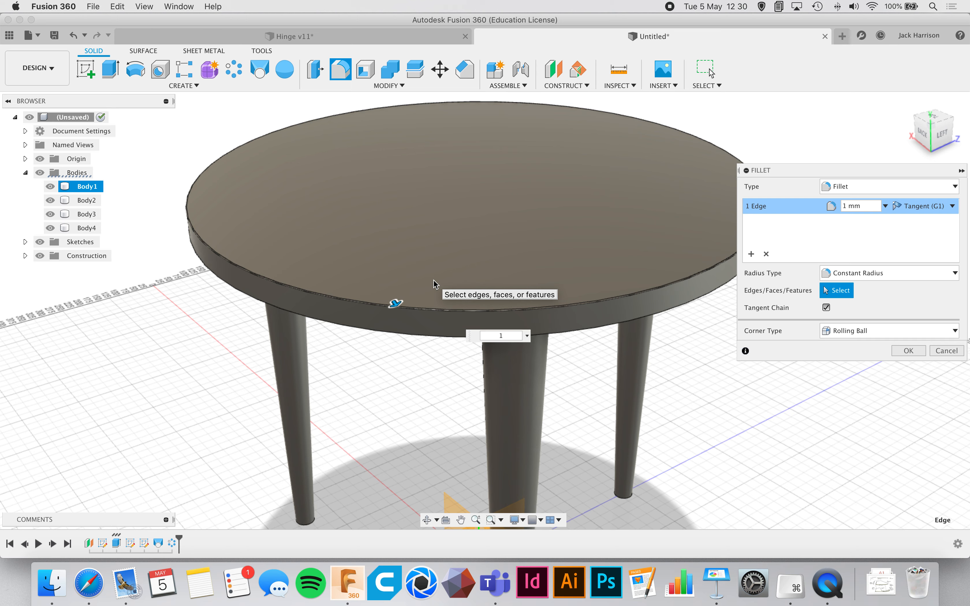
{"action": "type", "text": "0"}
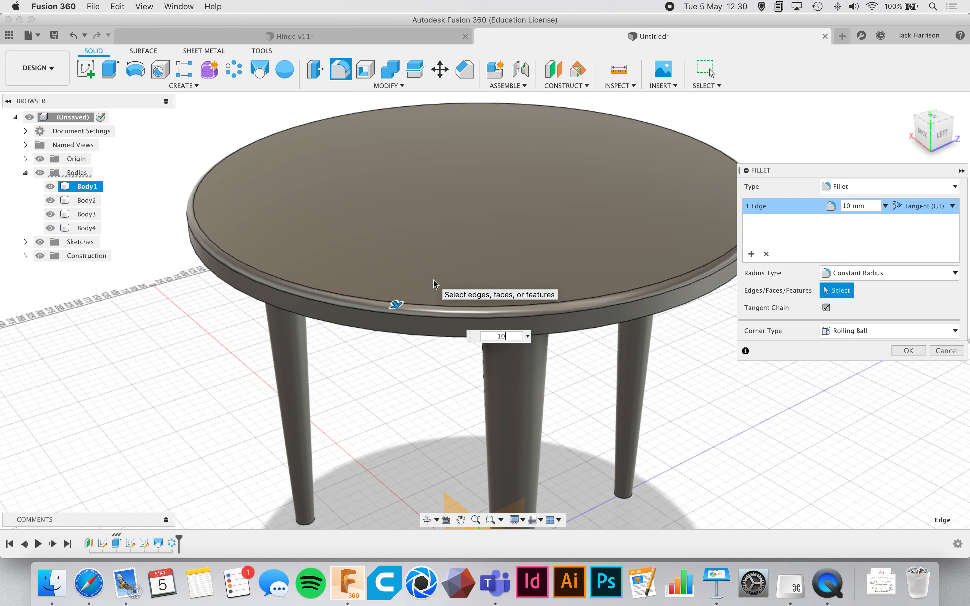
{"action": "key", "text": "Return"}
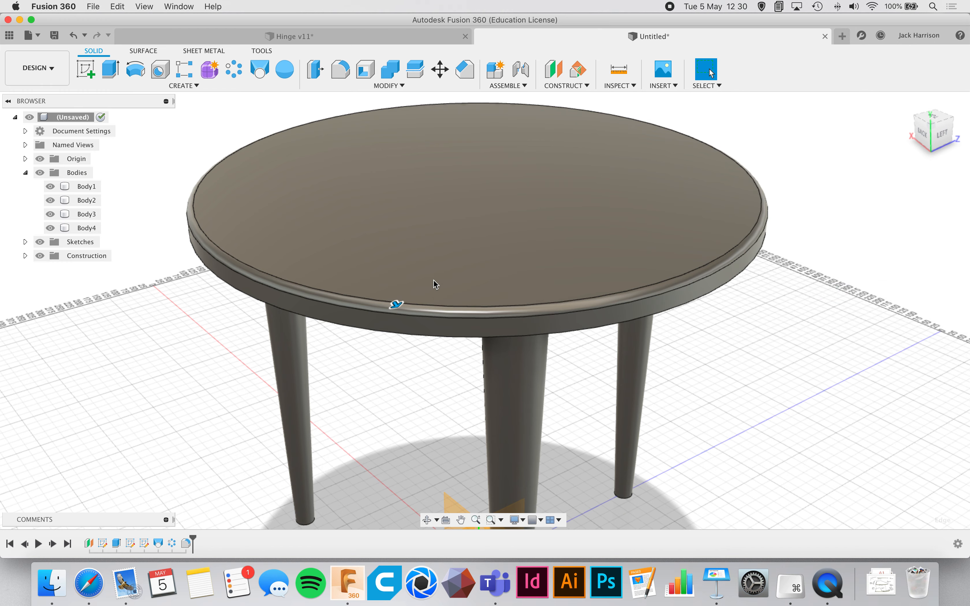
- Fillet the lower circular edge on the tabletop's underside with a 10 mm constant radius
{"action": "key", "text": "f"}
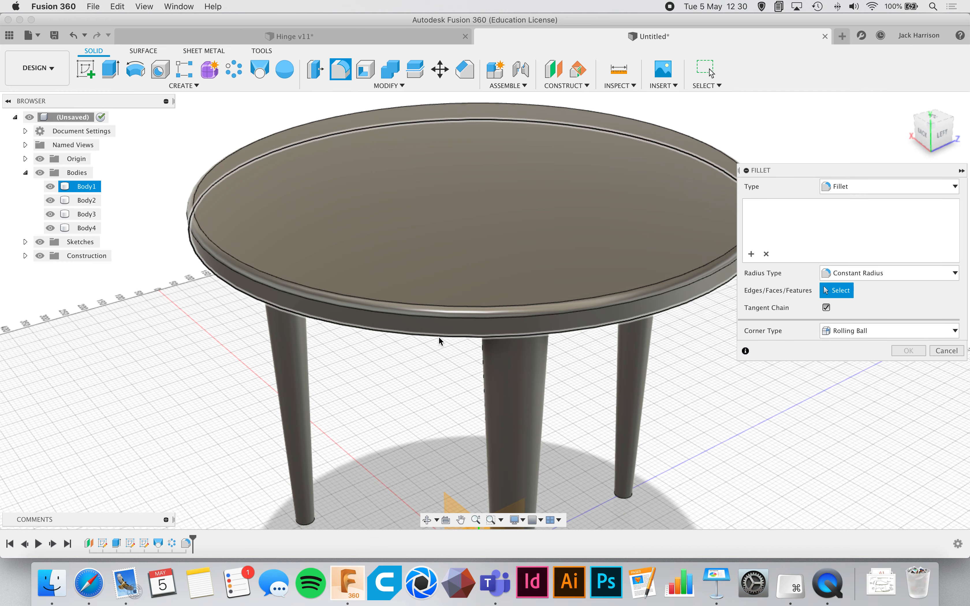
{"action": "left_click", "coordinate": [438, 336]}
{"action": "middle_click_drag", "start_coordinate": [437, 349], "coordinate": [434, 379], "text": "shift"}
{"action": "scroll", "coordinate": [434, 379], "scroll_direction": "down", "scroll_amount": 3, "text": "shift"}
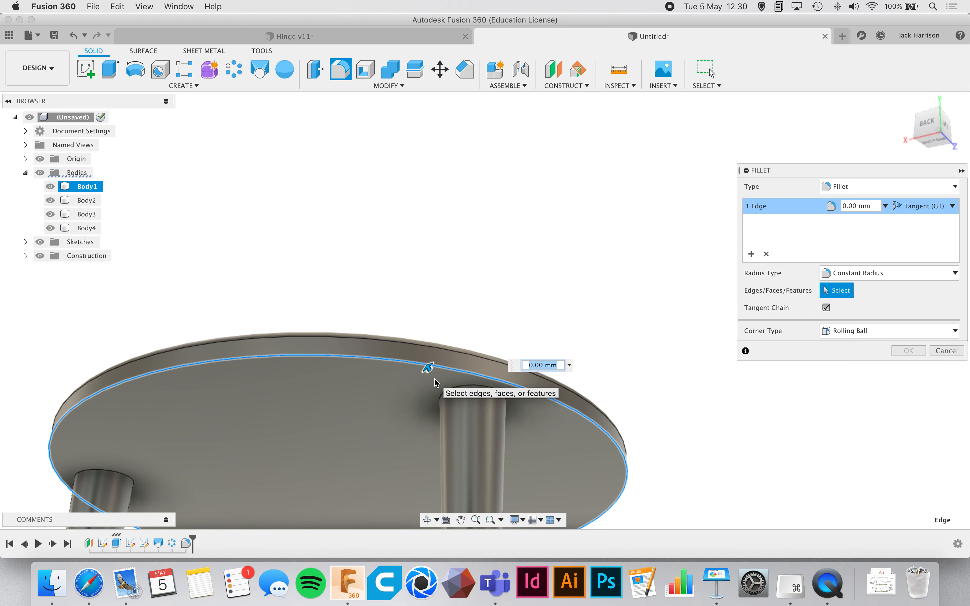
{"action": "scroll", "coordinate": [435, 378], "scroll_direction": "down", "scroll_amount": 4}
{"action": "scroll", "coordinate": [435, 379], "scroll_direction": "up", "scroll_amount": 3}
{"action": "scroll", "coordinate": [435, 383], "scroll_direction": "up", "scroll_amount": 2}
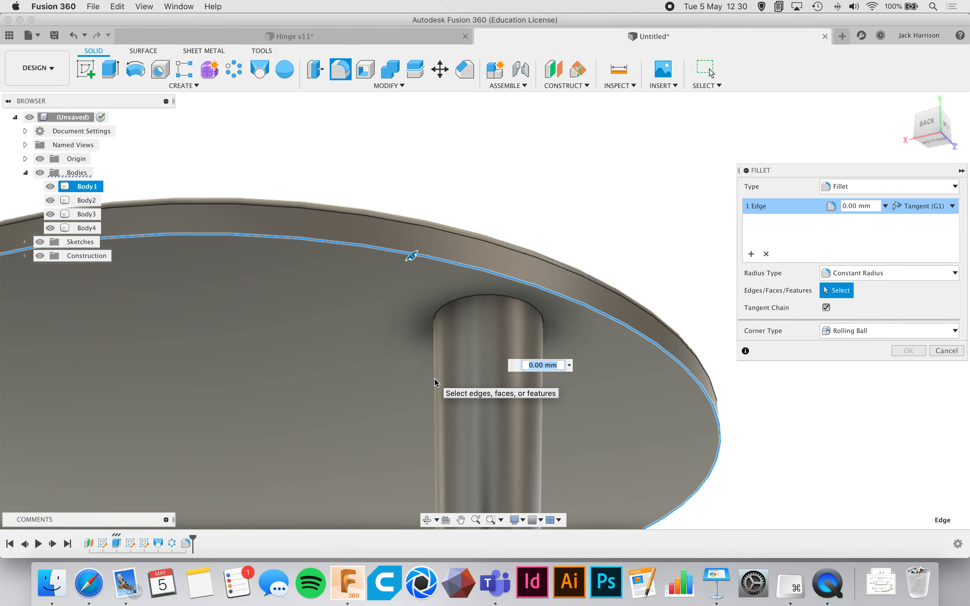
{"action": "type", "text": "10"}
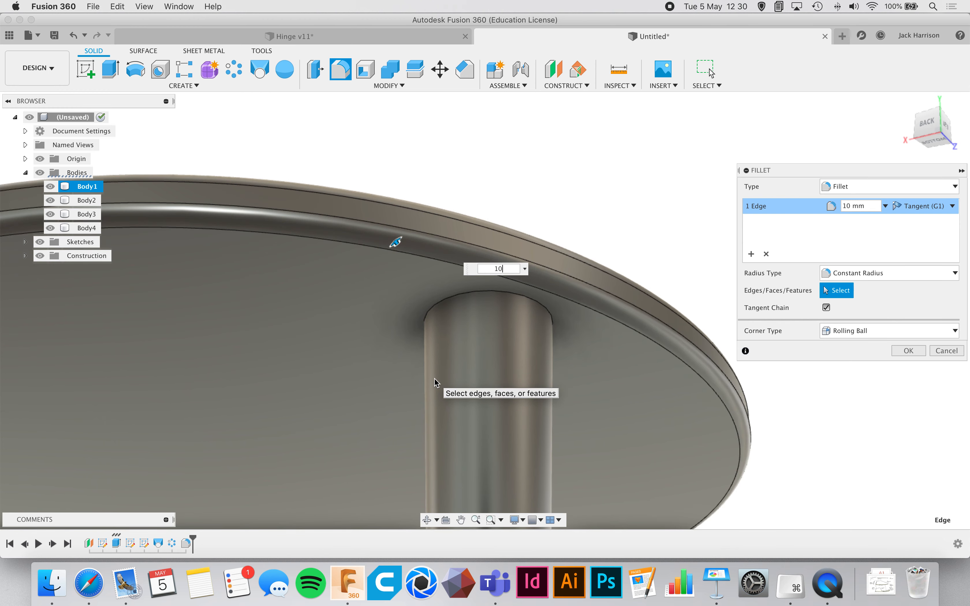
{"action": "left_click", "coordinate": [914, 351]}
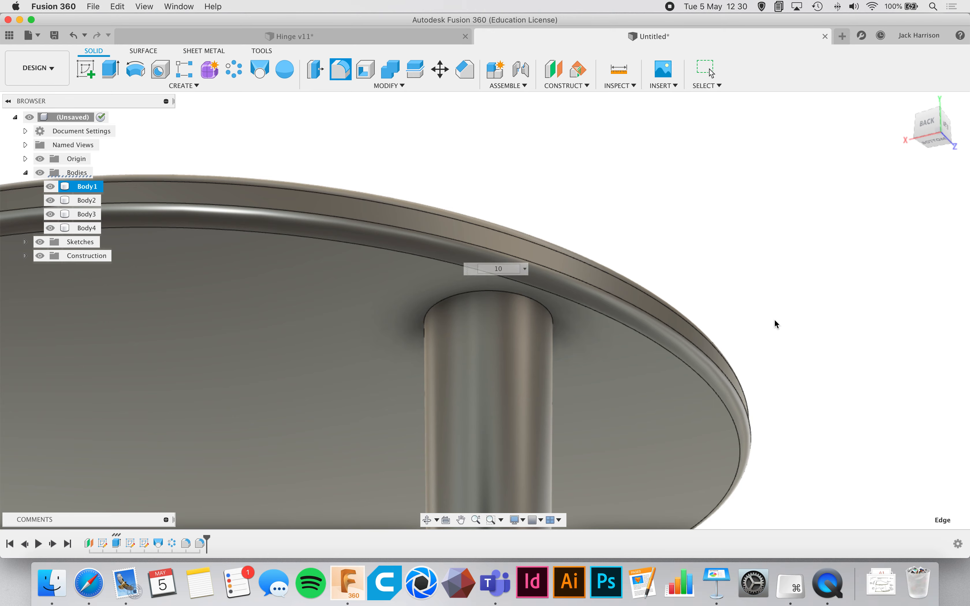
- Rename the tabletop body, Body1, as "Table top"
{"action": "scroll", "coordinate": [774, 319], "scroll_direction": "up", "scroll_amount": 5, "text": "shift"}
{"action": "scroll", "coordinate": [774, 319], "scroll_direction": "down", "scroll_amount": 10}
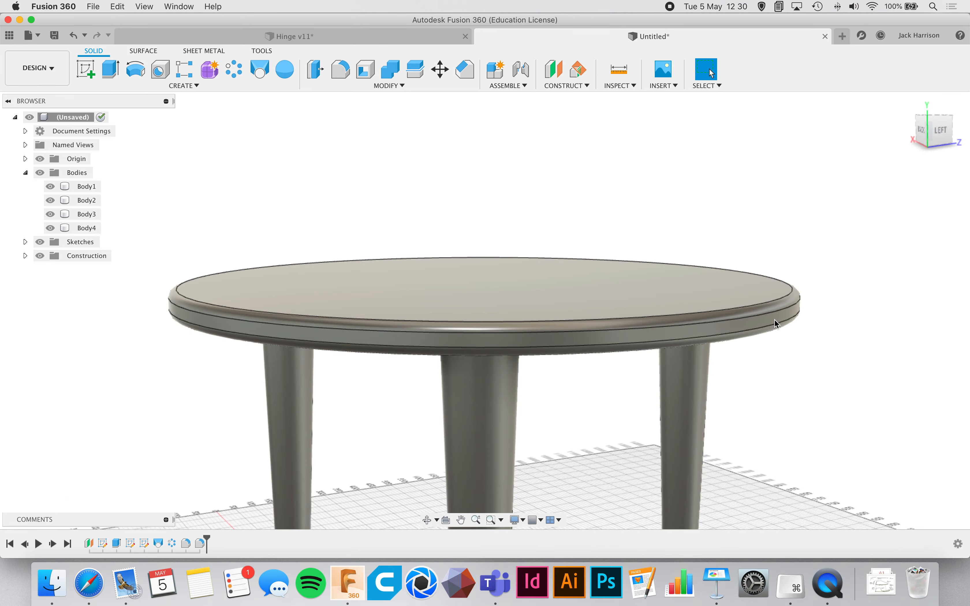
{"action": "scroll", "coordinate": [774, 320], "scroll_direction": "down", "scroll_amount": 6}
{"action": "scroll", "coordinate": [775, 321], "scroll_direction": "up", "scroll_amount": 5, "text": "shift"}
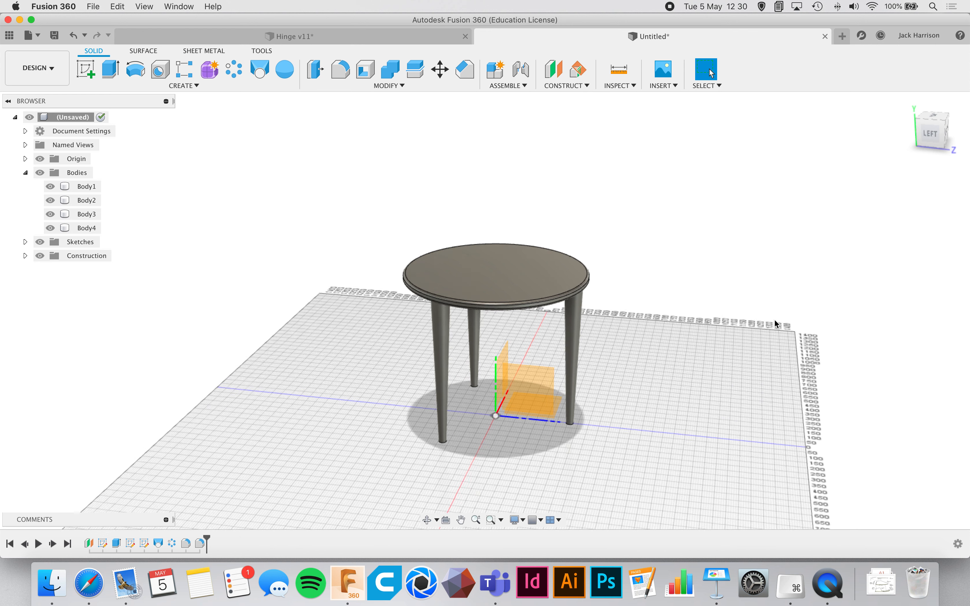
{"action": "scroll", "coordinate": [774, 319], "scroll_direction": "up", "scroll_amount": 8}
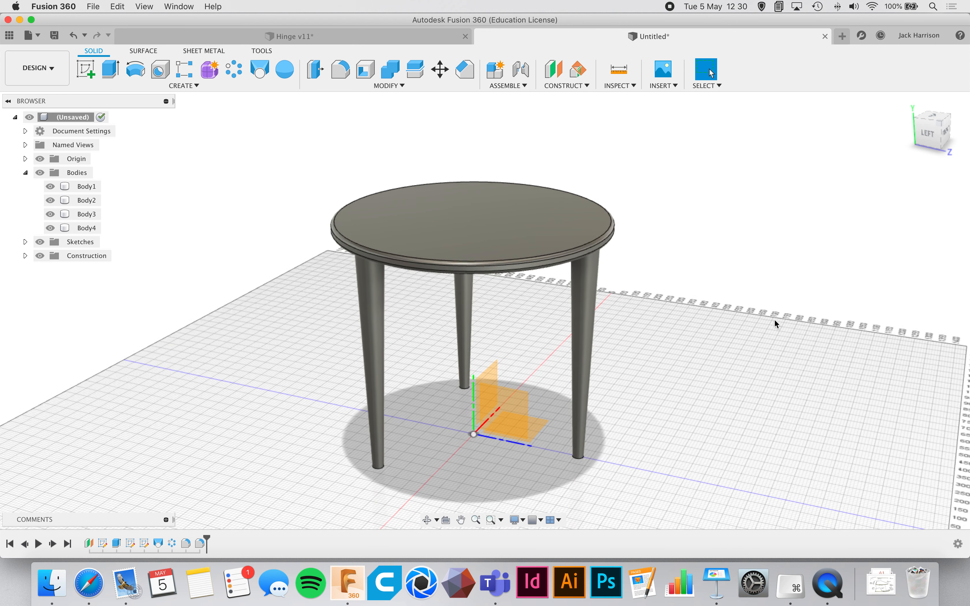
{"action": "scroll", "coordinate": [774, 321], "scroll_direction": "down", "scroll_amount": 2}
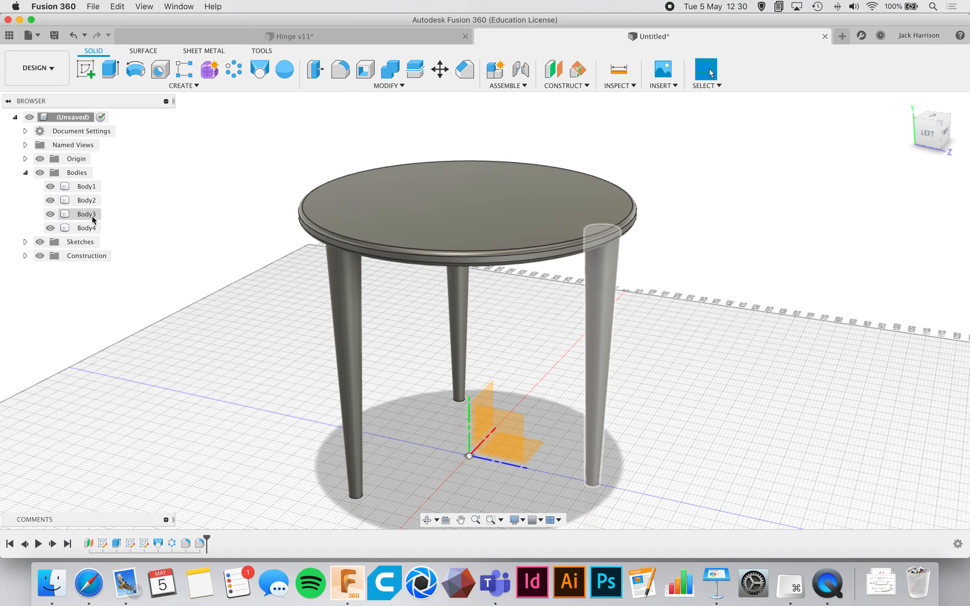
{"action": "left_click", "coordinate": [95, 189]}
{"action": "left_click", "coordinate": [95, 189]}
{"action": "type", "text": "Ta"}
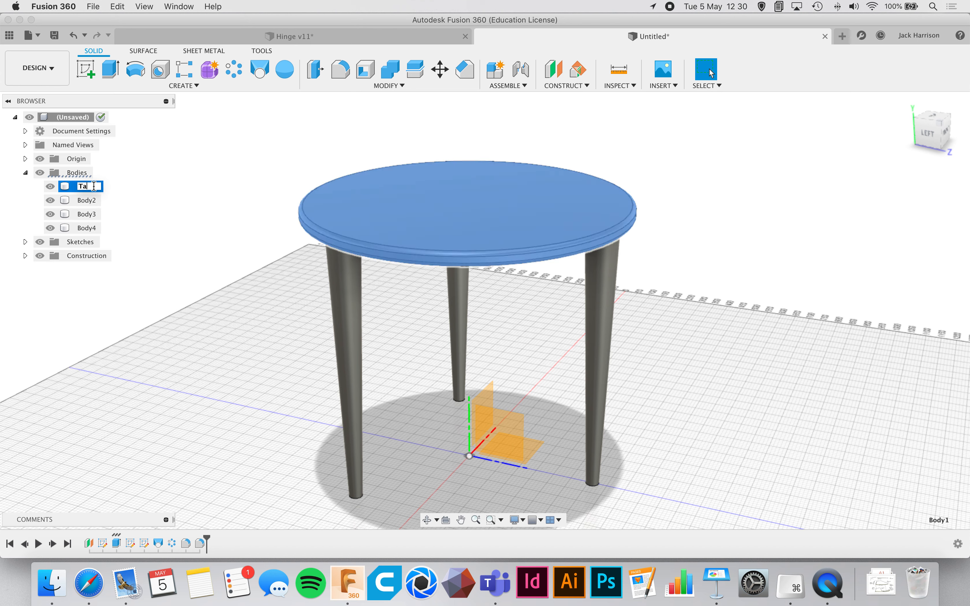
{"action": "type", "text": "ble top"}
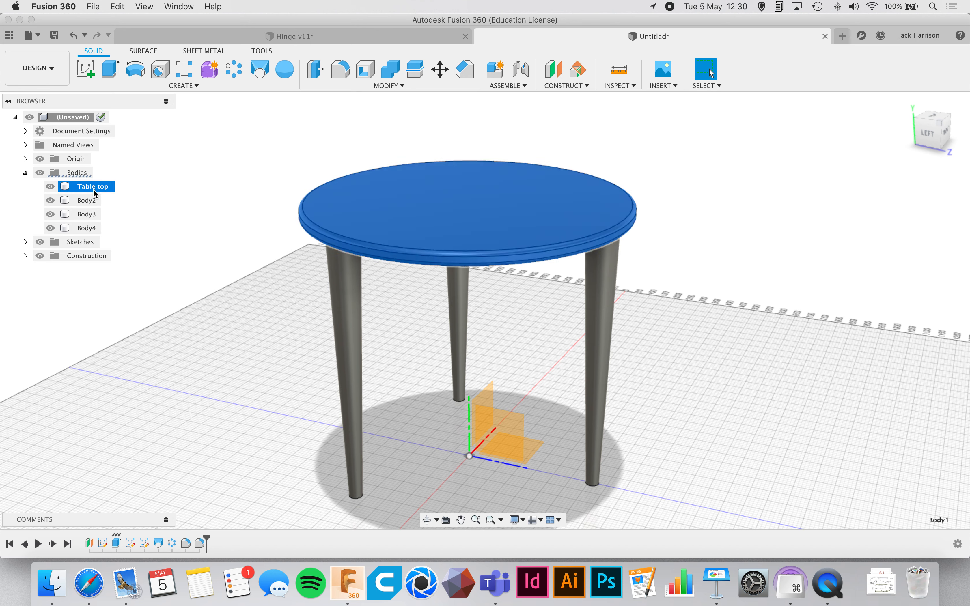
- Rename the leg bodies Body2, Body3 and Body4 as "Leg 1", "Leg 2" and "Leg 3"
{"action": "left_click", "coordinate": [91, 201]}
{"action": "left_click", "coordinate": [93, 201]}
{"action": "type", "text": "Leg 1"}
{"action": "key", "text": "Return"}
{"action": "left_click", "coordinate": [92, 214]}
{"action": "left_click", "coordinate": [92, 213]}
{"action": "type", "text": "Leg 2"}
{"action": "key", "text": "Return"}
{"action": "left_click", "coordinate": [91, 228]}
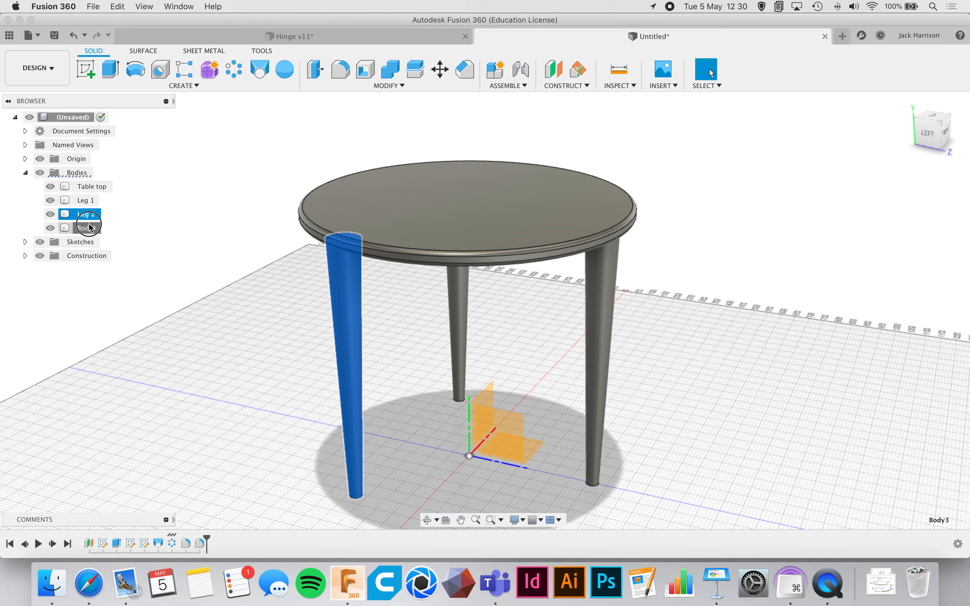
{"action": "left_click", "coordinate": [92, 228]}
{"action": "type", "text": "Leg 3"}
{"action": "key", "text": "Return"}
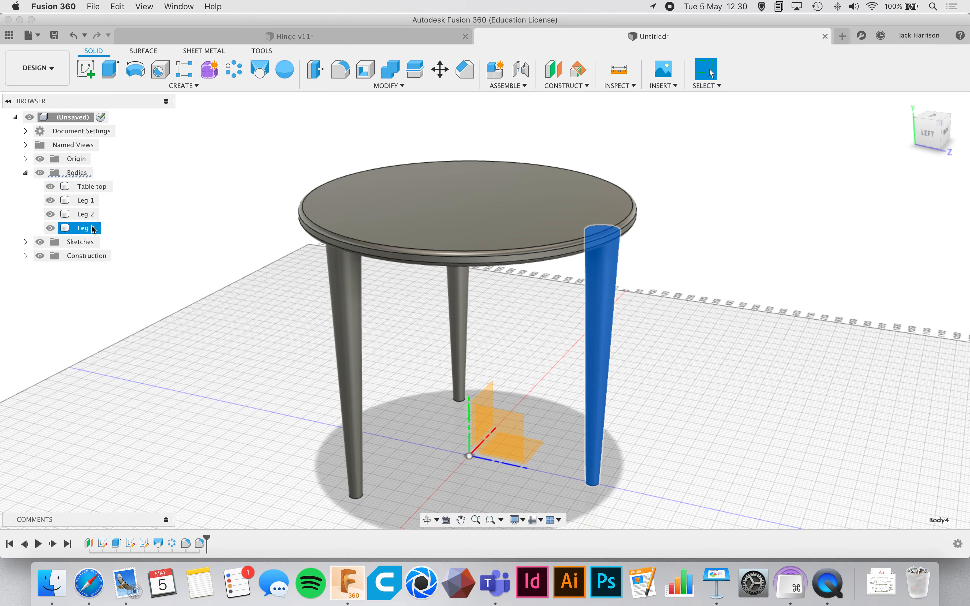
- Combine the tabletop as target body with Leg 1, Leg 2 and Leg 3 as tool bodies, using the Join operation
{"action": "left_click", "coordinate": [204, 272]}
{"action": "scroll", "coordinate": [204, 271], "scroll_direction": "down", "scroll_amount": 5, "text": "shift"}
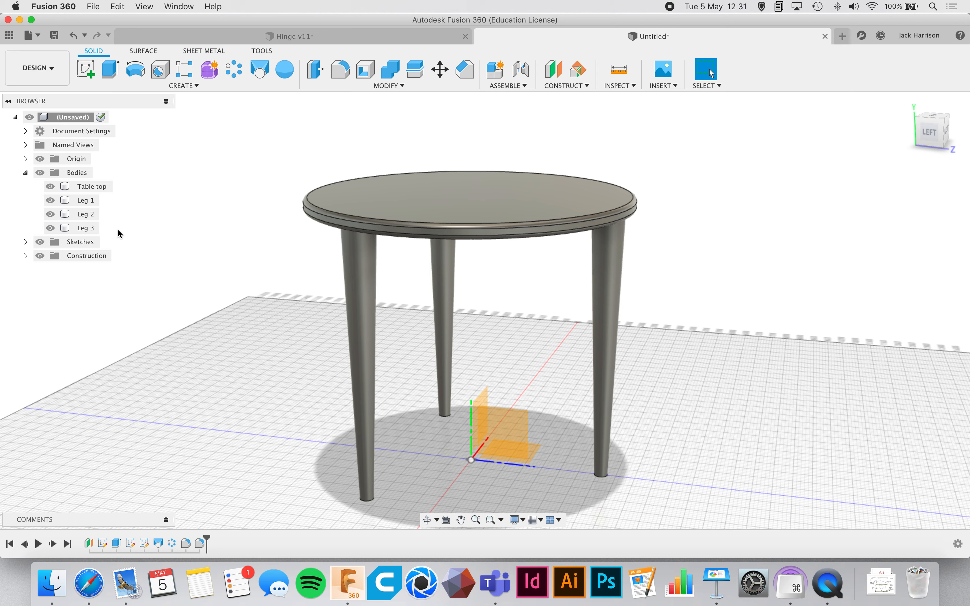
{"action": "left_click", "coordinate": [96, 229]}
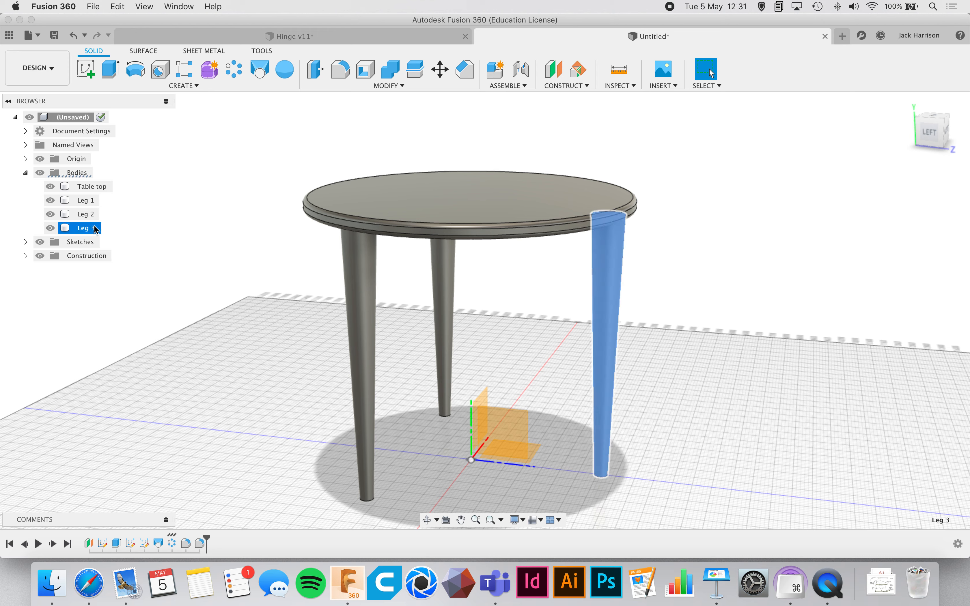
{"action": "left_click", "coordinate": [103, 187], "text": "shift"}
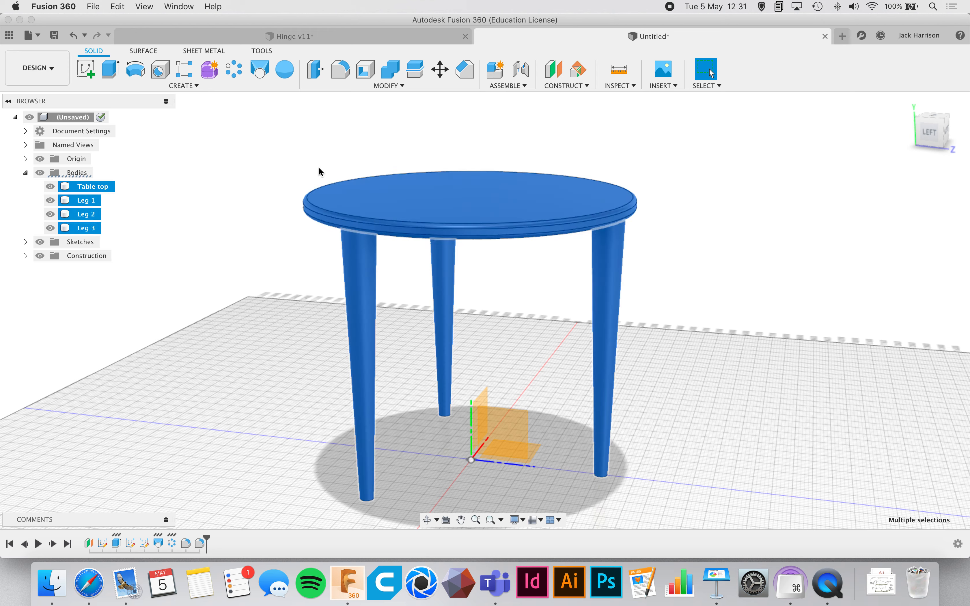
{"action": "left_click", "coordinate": [391, 74]}
{"action": "left_click", "coordinate": [394, 79]}
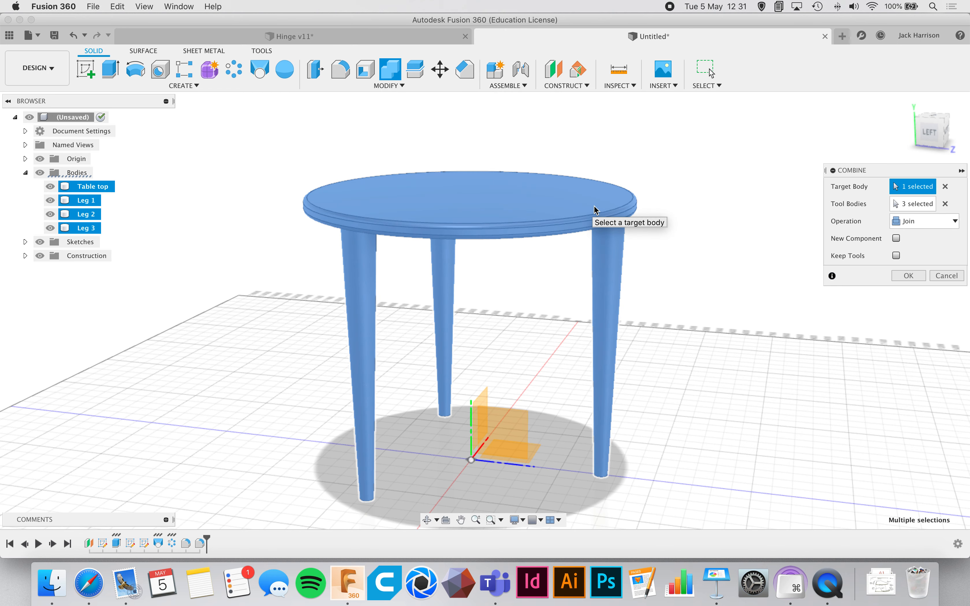
{"action": "left_click", "coordinate": [945, 186]}
{"action": "left_click", "coordinate": [945, 204]}
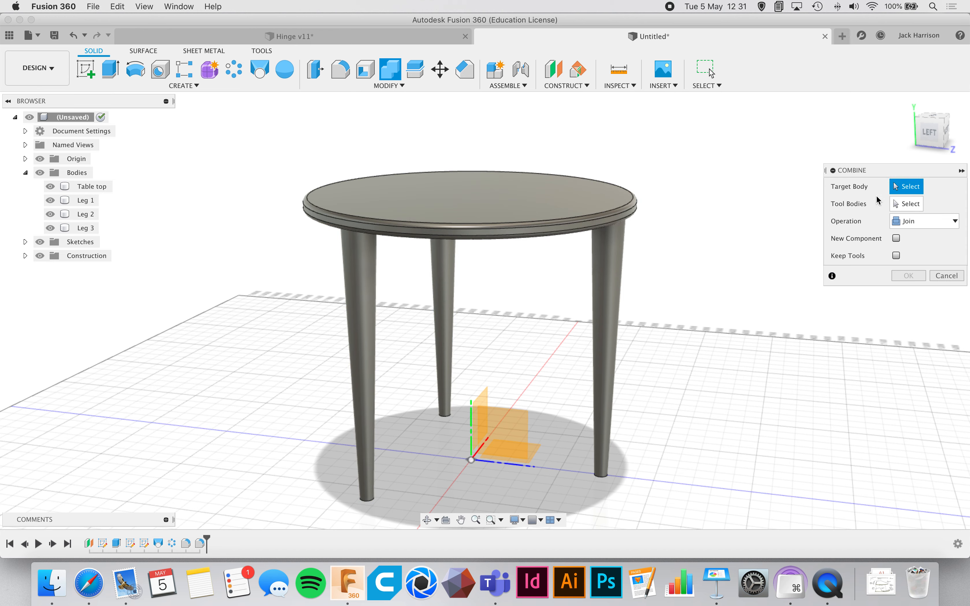
{"action": "left_click", "coordinate": [533, 199]}
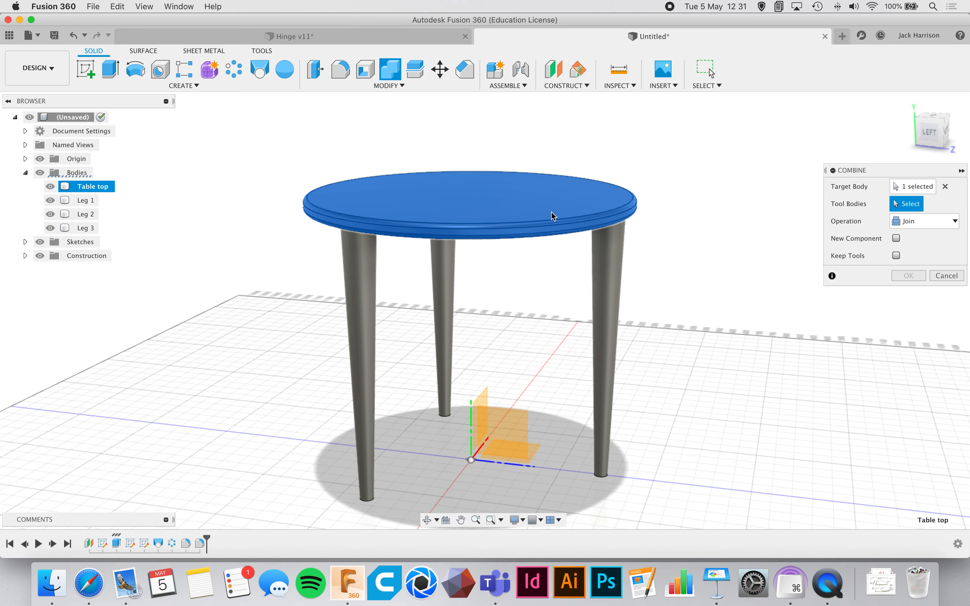
{"action": "left_click", "coordinate": [616, 264]}
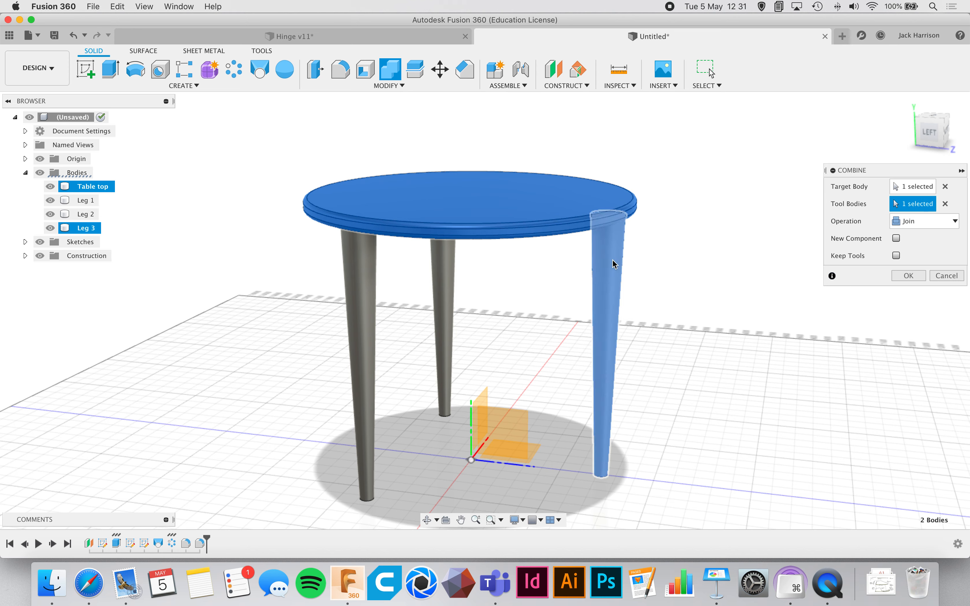
{"action": "left_click", "coordinate": [442, 312]}
{"action": "left_click", "coordinate": [367, 344]}
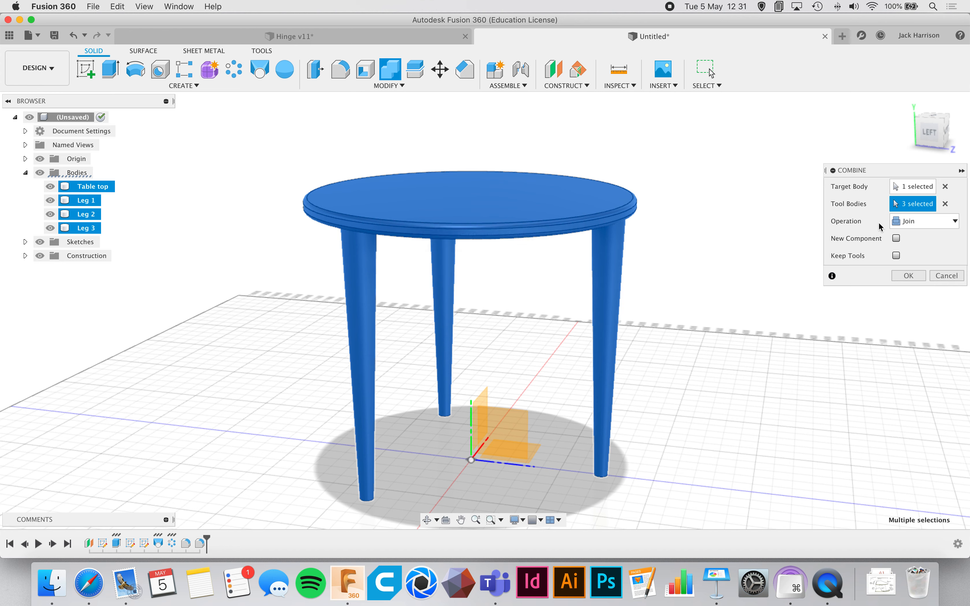
{"action": "left_click", "coordinate": [904, 275]}
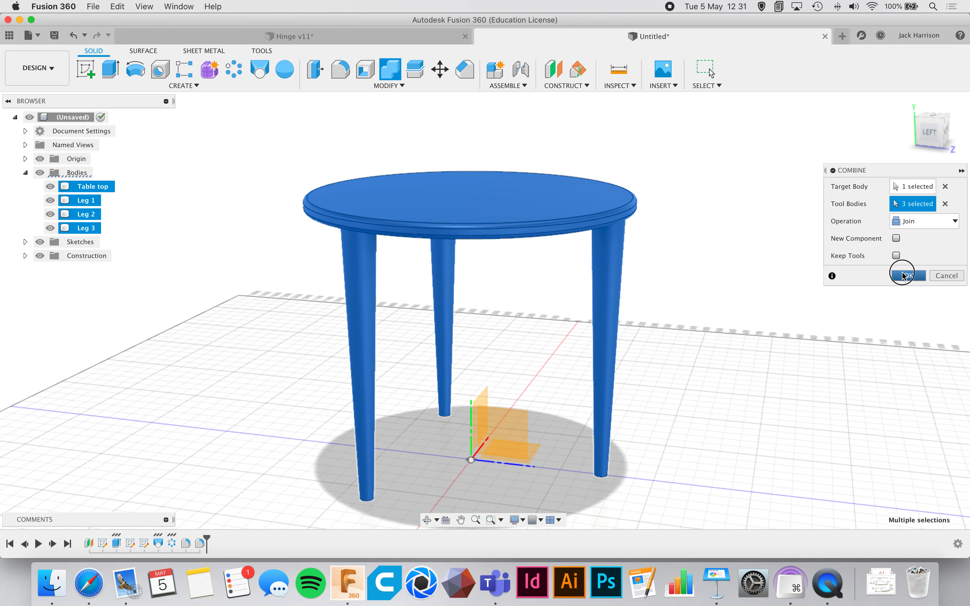
{"action": "left_click", "coordinate": [52, 187]}
{"action": "left_click", "coordinate": [55, 187]}
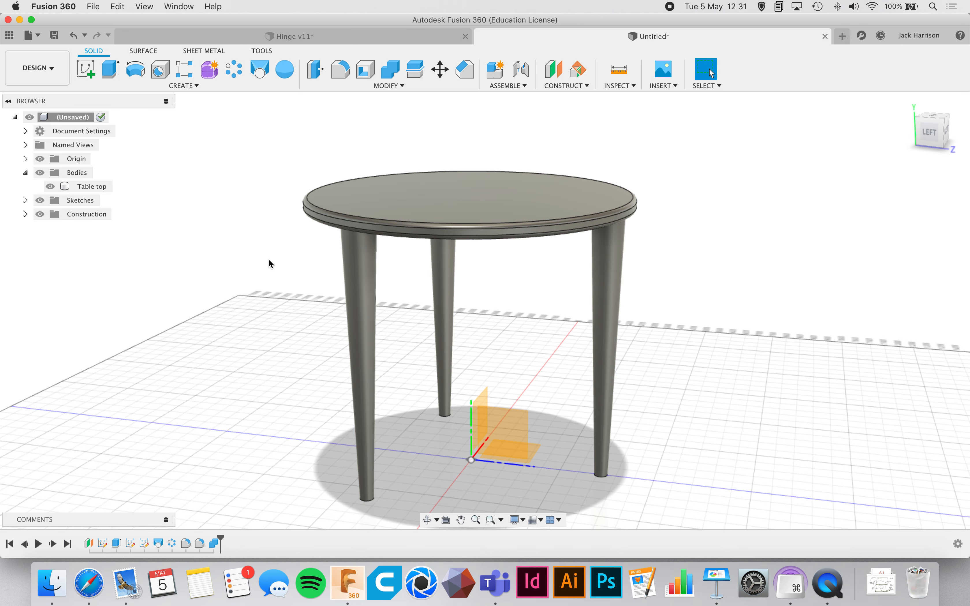
- Try a 5 mm constant-radius fillet on the edge where the nearest leg meets the tabletop's underside
{"action": "scroll", "coordinate": [269, 261], "scroll_direction": "down", "scroll_amount": 10, "text": "shift"}
{"action": "scroll", "coordinate": [269, 260], "scroll_direction": "up", "scroll_amount": 5}
{"action": "scroll", "coordinate": [269, 263], "scroll_direction": "up", "scroll_amount": 10}
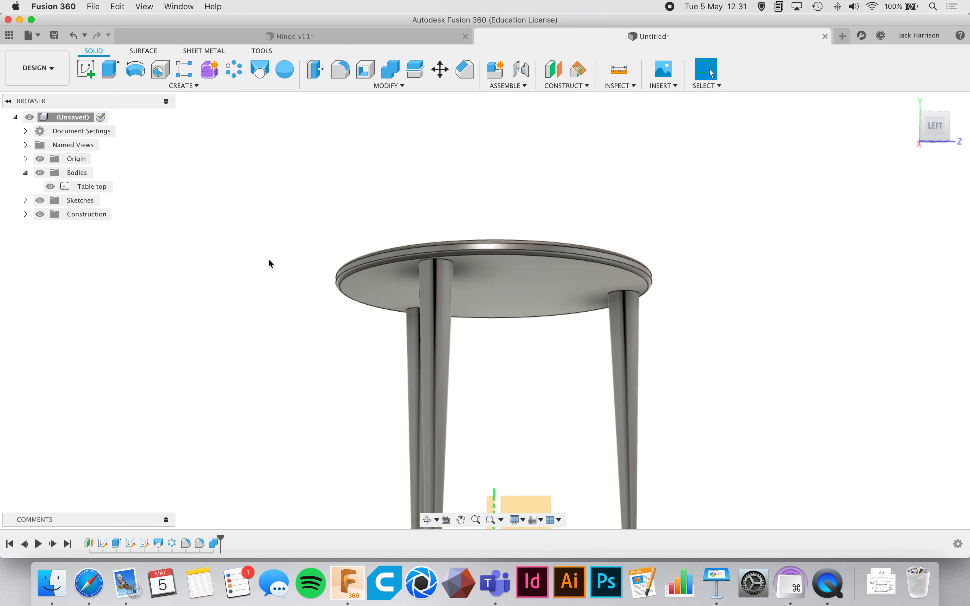
{"action": "scroll", "coordinate": [268, 258], "scroll_direction": "up", "scroll_amount": 3}
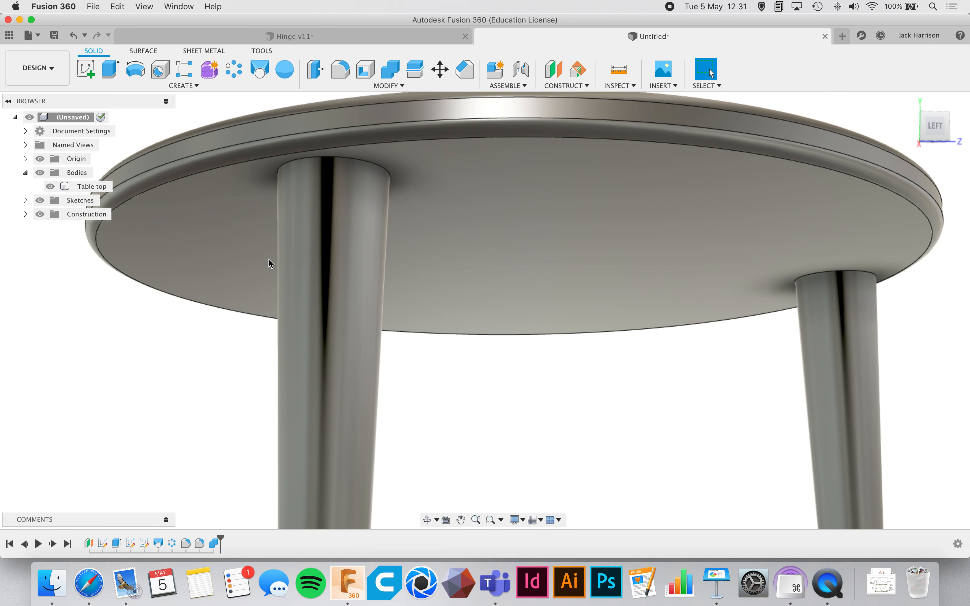
{"action": "left_click", "coordinate": [353, 241]}
{"action": "key", "text": "f"}
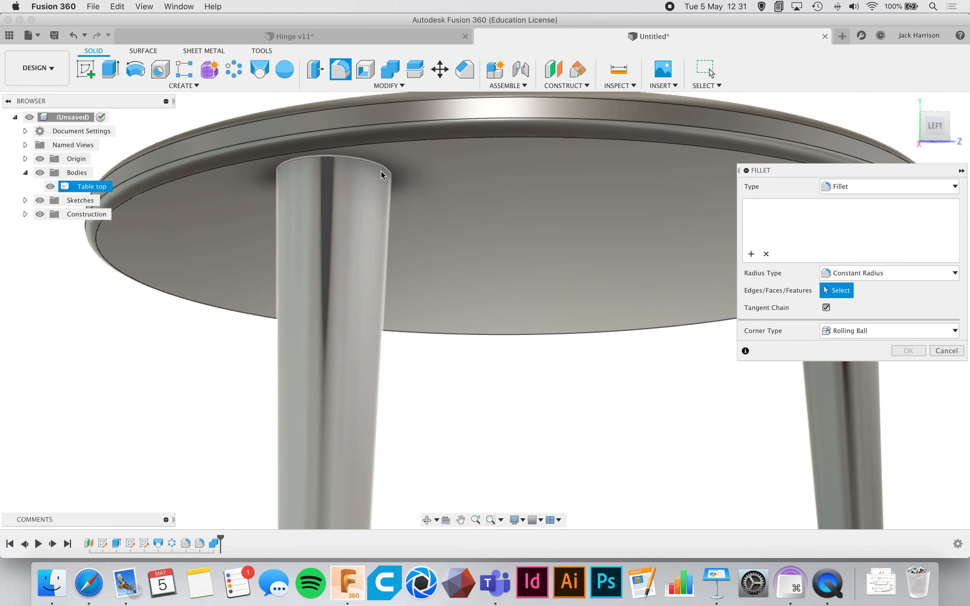
{"action": "left_click", "coordinate": [378, 181]}
{"action": "type", "text": "1"}
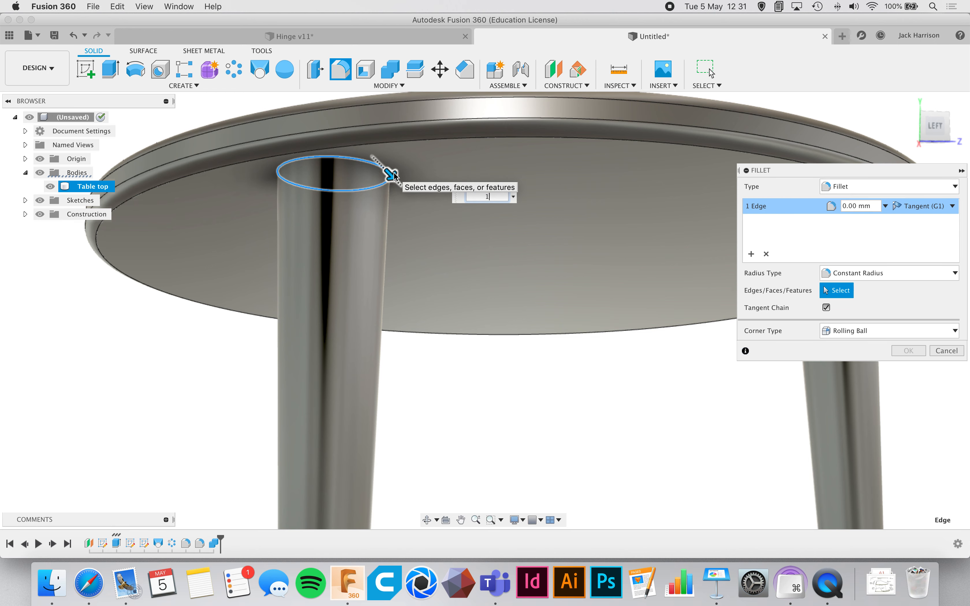
{"action": "type", "text": "5"}
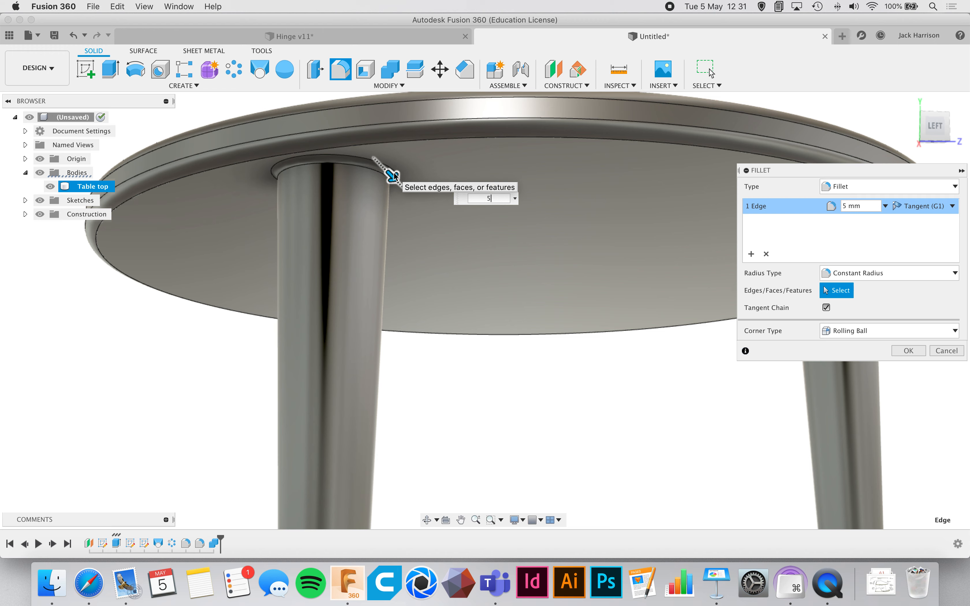
{"action": "left_click", "coordinate": [945, 352]}
- Undo the visibility changes and the joining of the legs to the tabletop
{"action": "key", "text": "super+z"}
{"action": "key", "text": "super+z"}
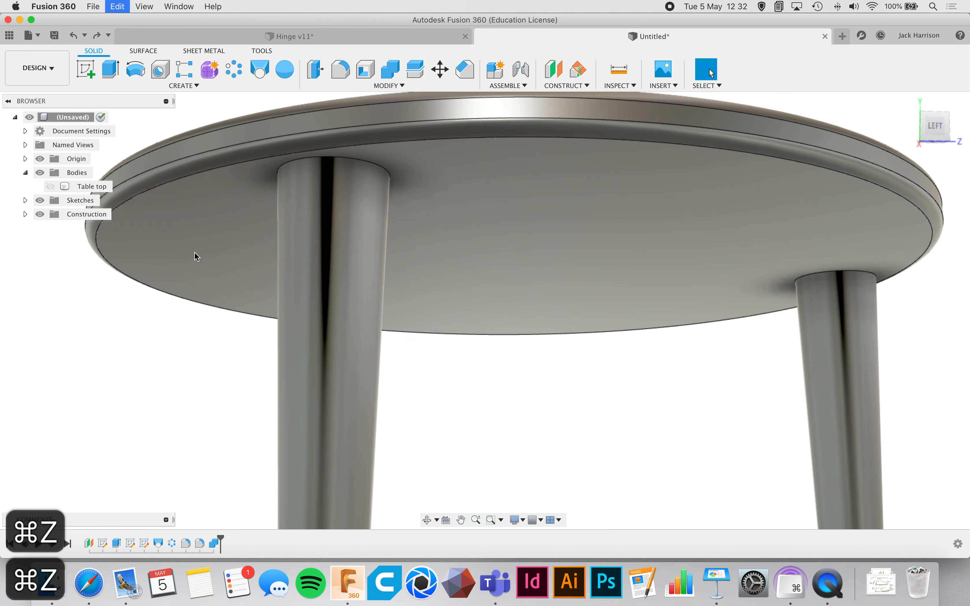
{"action": "key", "text": "super+z"}
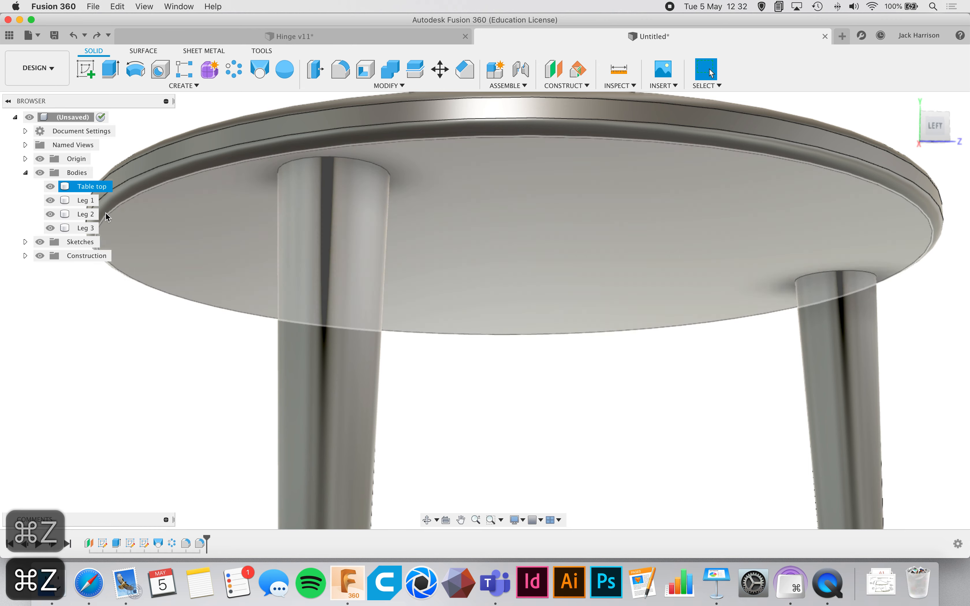
- Fillet the upper circular edge of Leg 2 with a 5 mm constant radius
{"action": "key", "text": "f"}
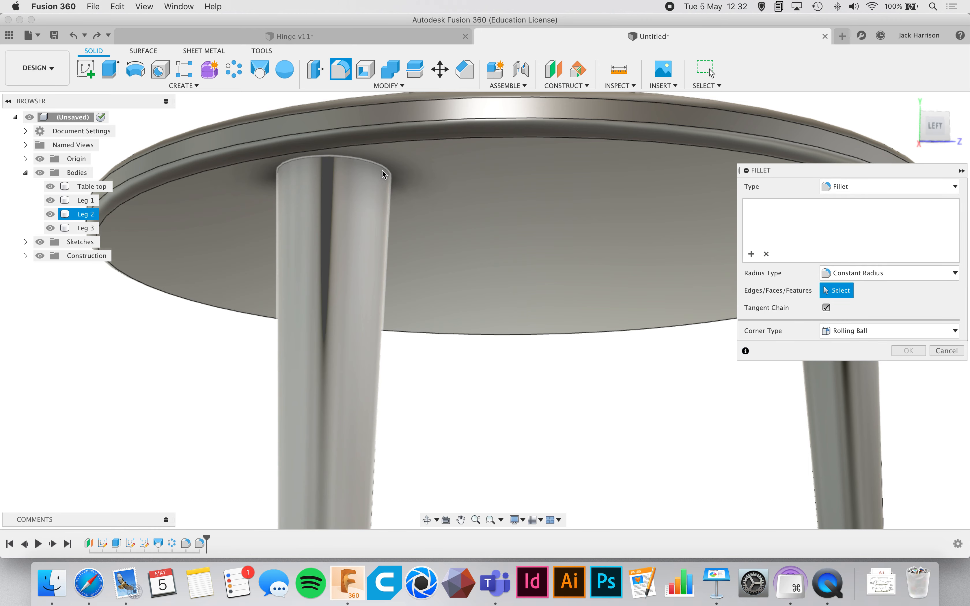
{"action": "left_click", "coordinate": [382, 173]}
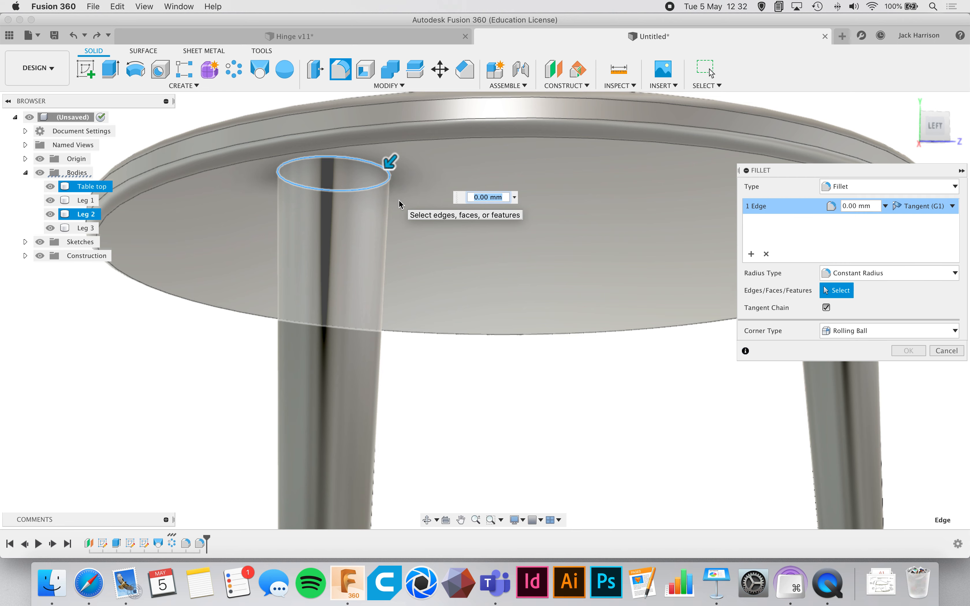
{"action": "type", "text": "5"}
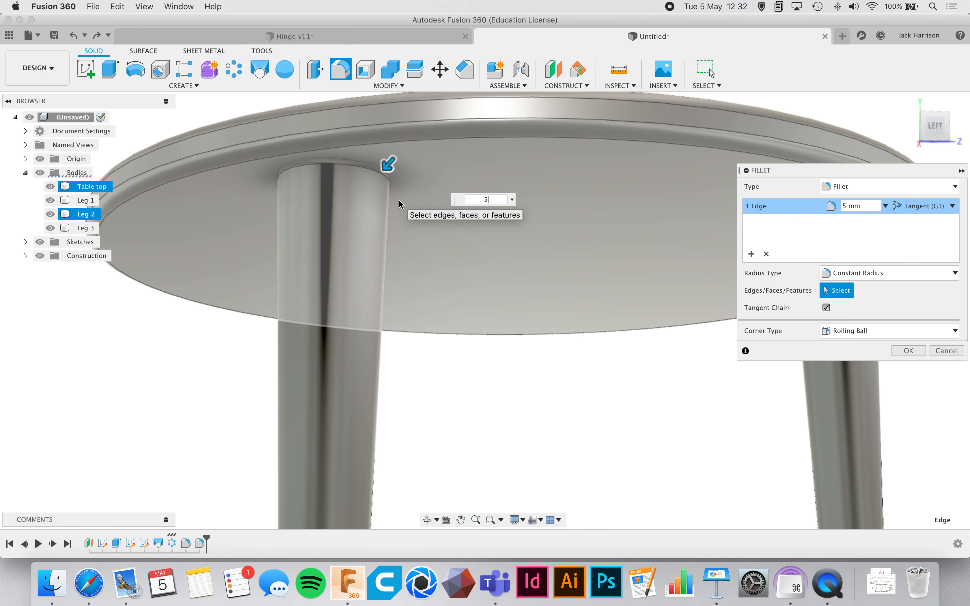
{"action": "scroll", "coordinate": [399, 200], "scroll_direction": "up", "scroll_amount": 10, "text": "shift"}
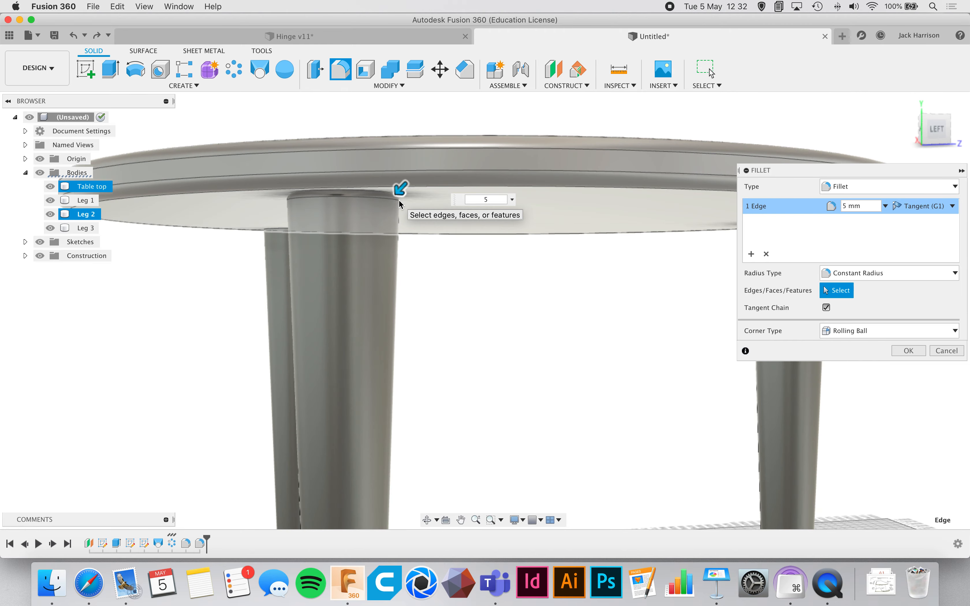
{"action": "key", "text": "Return"}
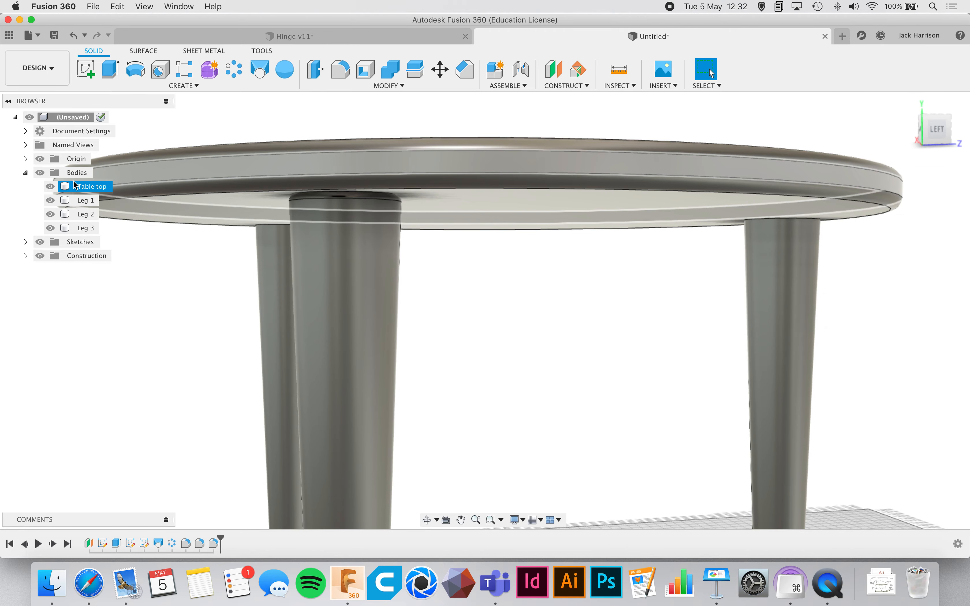
- Hide the tabletop body to inspect the rounded upper end of Leg 2, and show the tabletop again
{"action": "left_click", "coordinate": [50, 187]}
{"action": "scroll", "coordinate": [406, 209], "scroll_direction": "up", "scroll_amount": 10, "text": "shift"}
{"action": "left_click", "coordinate": [395, 194]}
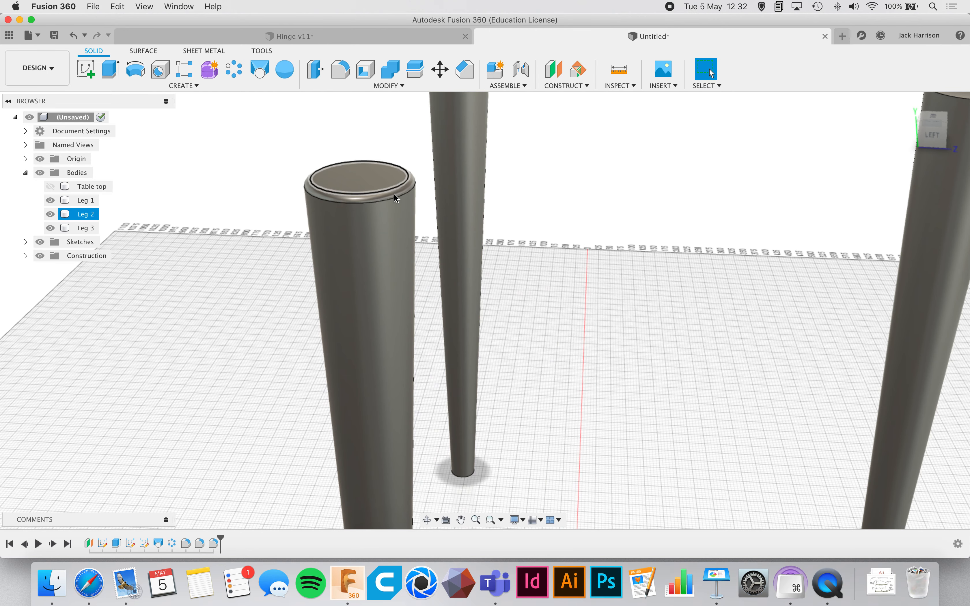
{"action": "scroll", "coordinate": [396, 199], "scroll_direction": "up", "scroll_amount": 3}
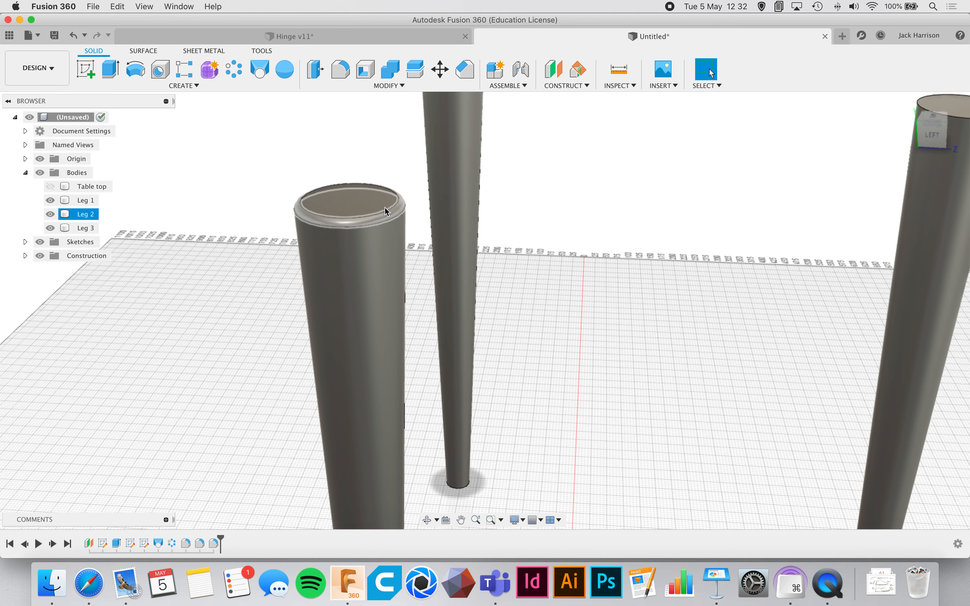
{"action": "key", "text": "Escape"}
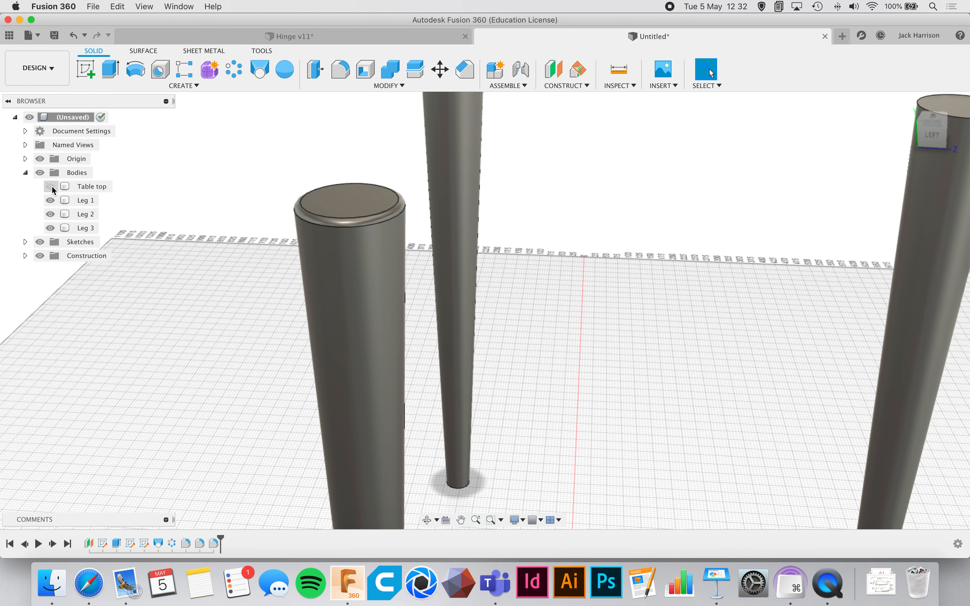
{"action": "left_click", "coordinate": [51, 187]}
- Examine the junction between the legs and the tabletop from below, and the whole table from above
{"action": "scroll", "coordinate": [224, 231], "scroll_direction": "down", "scroll_amount": 10, "text": "shift"}
{"action": "left_click", "coordinate": [317, 247]}
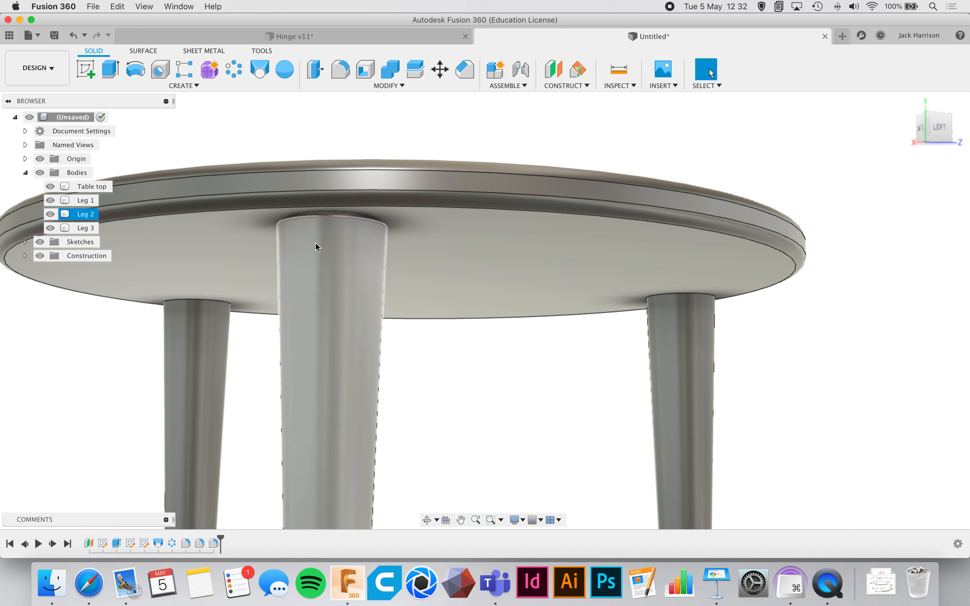
{"action": "scroll", "coordinate": [362, 232], "scroll_direction": "down", "scroll_amount": 8}
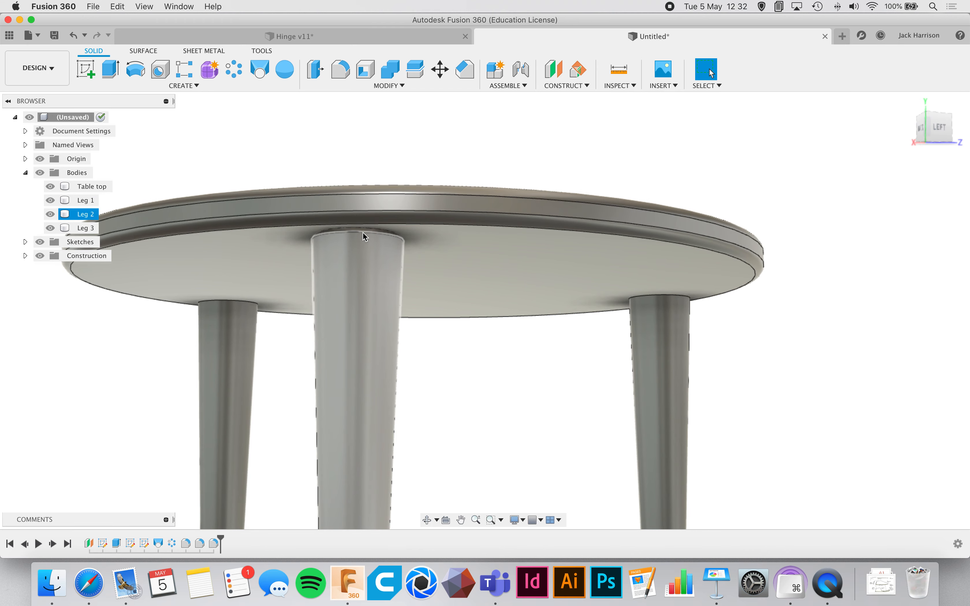
{"action": "scroll", "coordinate": [362, 232], "scroll_direction": "down", "scroll_amount": 5}
{"action": "scroll", "coordinate": [362, 232], "scroll_direction": "down", "scroll_amount": 5}
{"action": "left_click", "coordinate": [109, 204]}
{"action": "scroll", "coordinate": [327, 288], "scroll_direction": "up", "scroll_amount": 10, "text": "shift"}
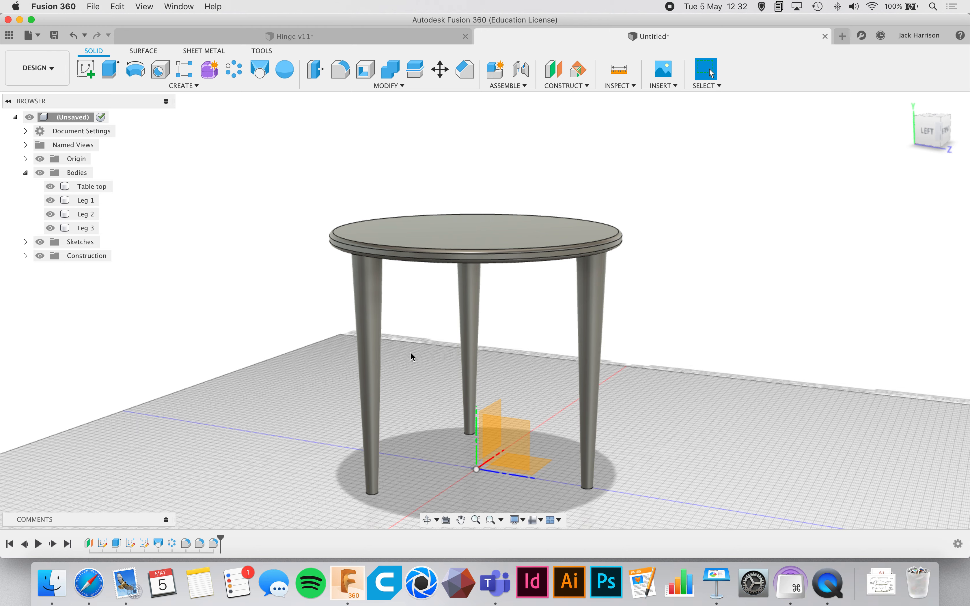
{"action": "scroll", "coordinate": [410, 352], "scroll_direction": "up", "scroll_amount": 5}
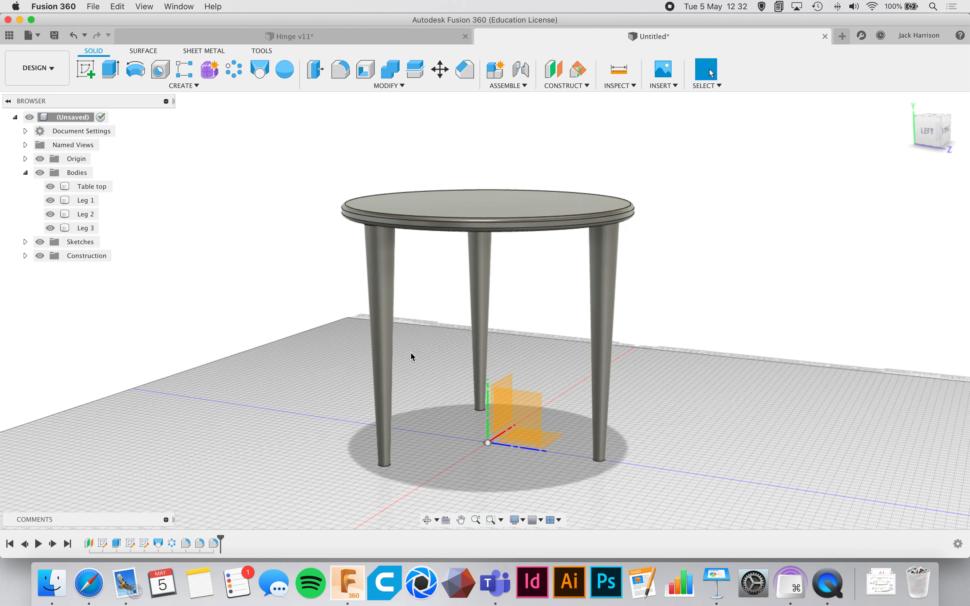
{"action": "scroll", "coordinate": [411, 351], "scroll_direction": "up", "scroll_amount": 5, "text": "shift"}
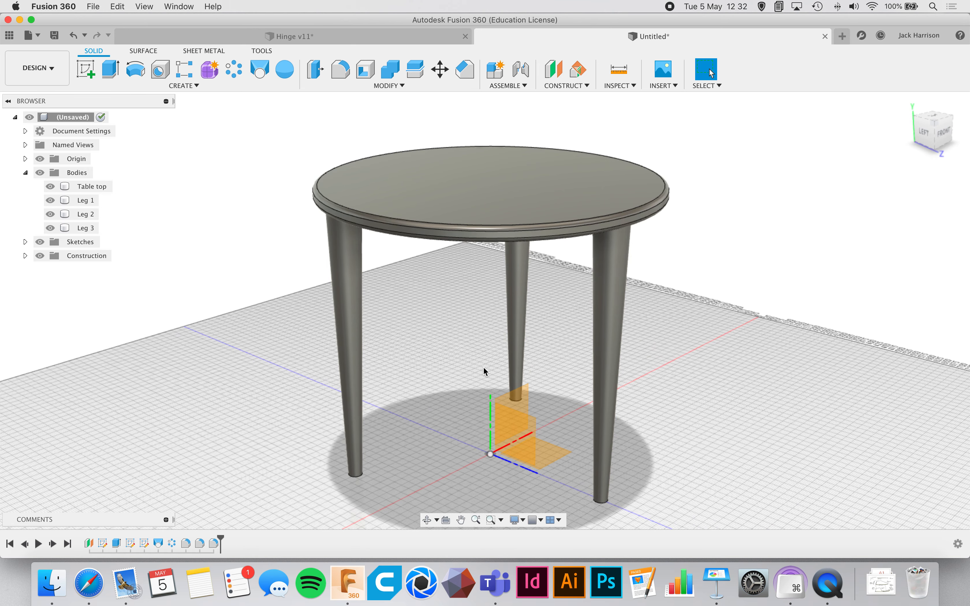
- Expand the sketches and show Sketch1, Sketch2 and Sketch3 one at a time to identify what each contains
{"action": "left_click", "coordinate": [25, 242]}
{"action": "left_click", "coordinate": [51, 256]}
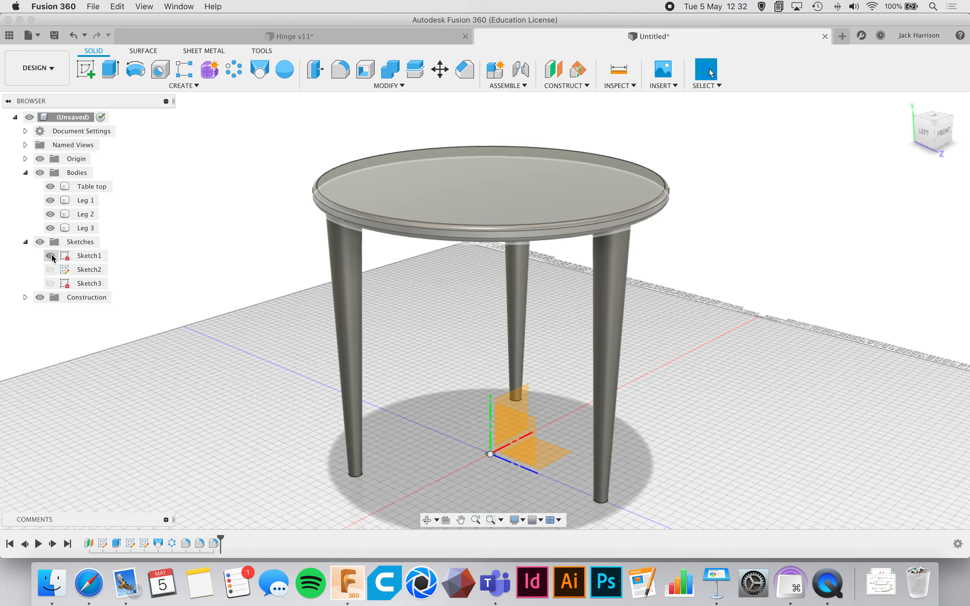
{"action": "left_click", "coordinate": [51, 256]}
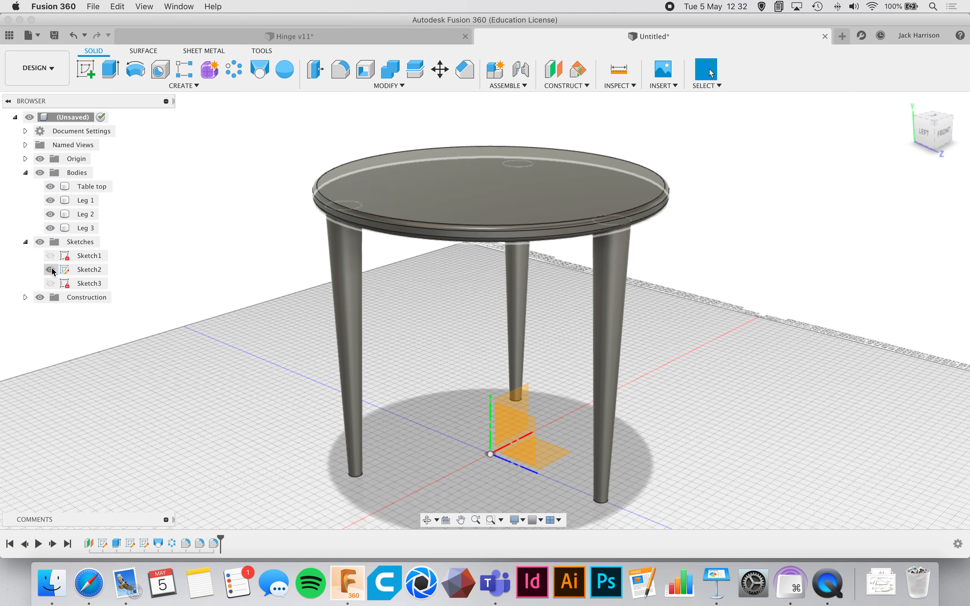
{"action": "left_click", "coordinate": [51, 270]}
{"action": "left_click", "coordinate": [51, 269]}
{"action": "left_click", "coordinate": [51, 284]}
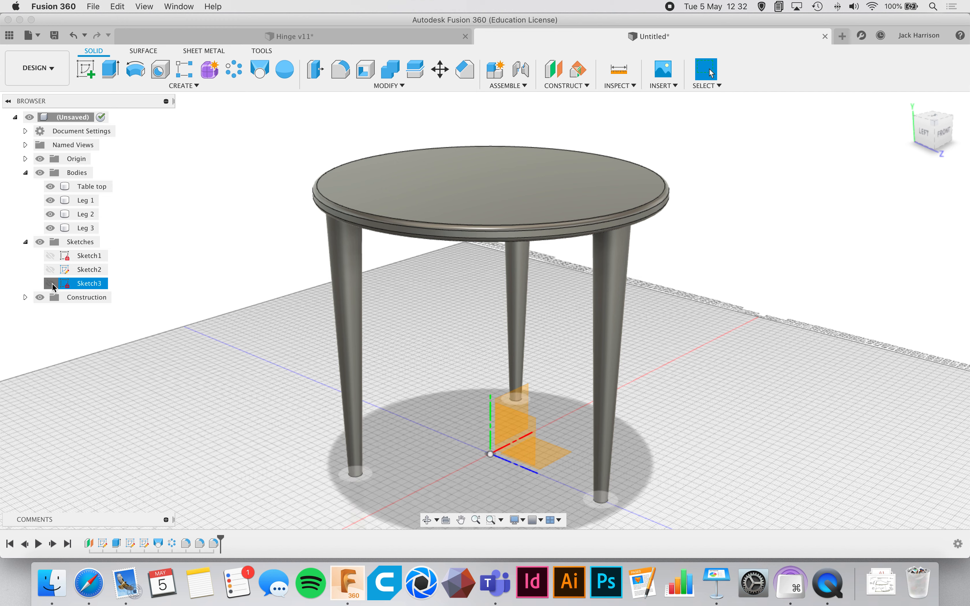